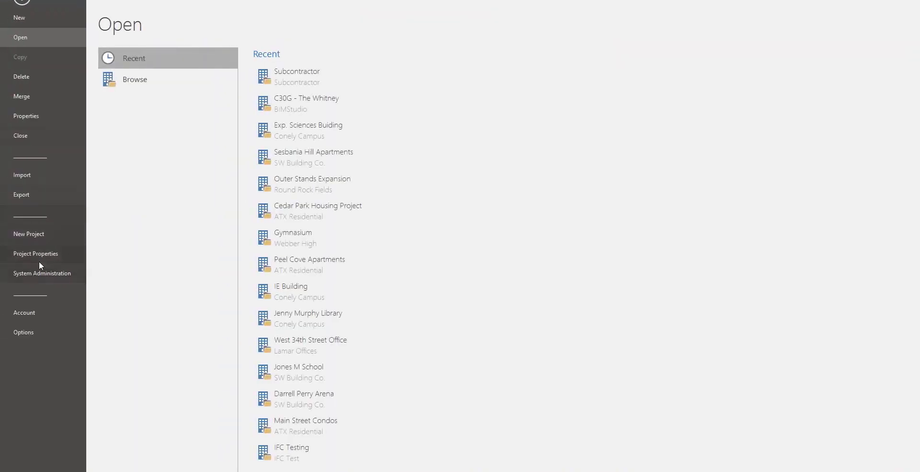
In the costing subcontractor administration, start a new subcontractor with the name AAA Concrete and short name AAA.
click(40, 272)
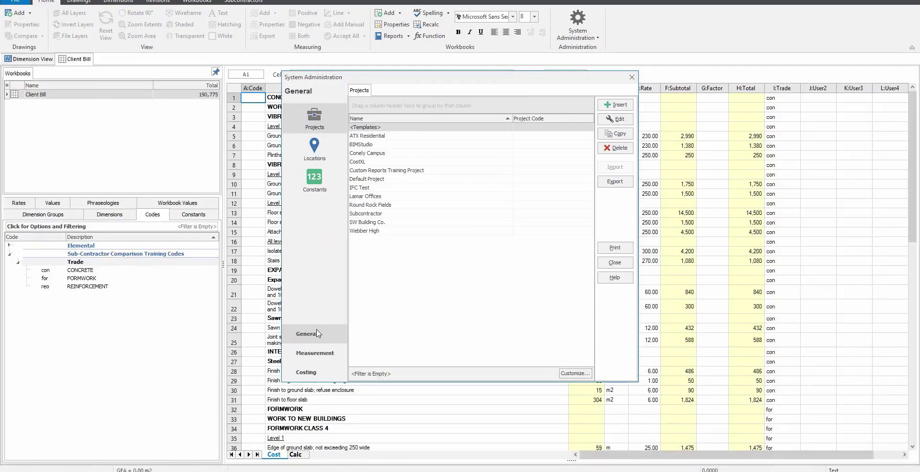
click(319, 372)
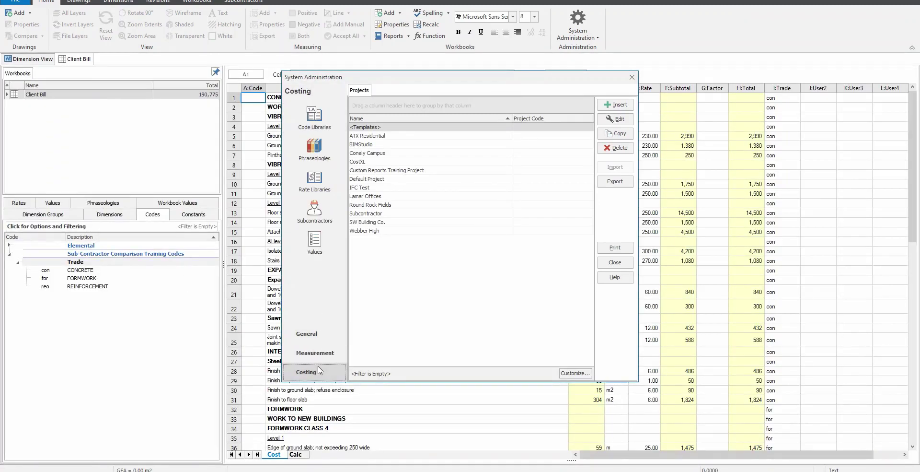
click(325, 218)
click(616, 117)
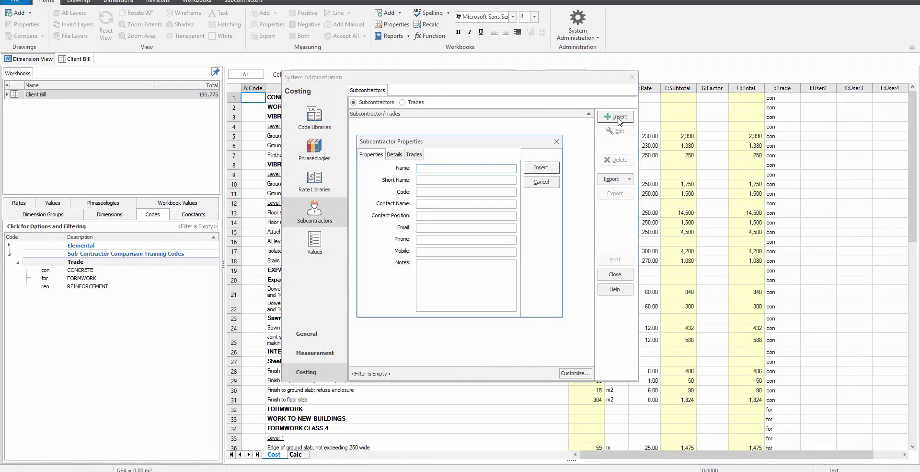
text(AAA Concrete)
key(Tab)
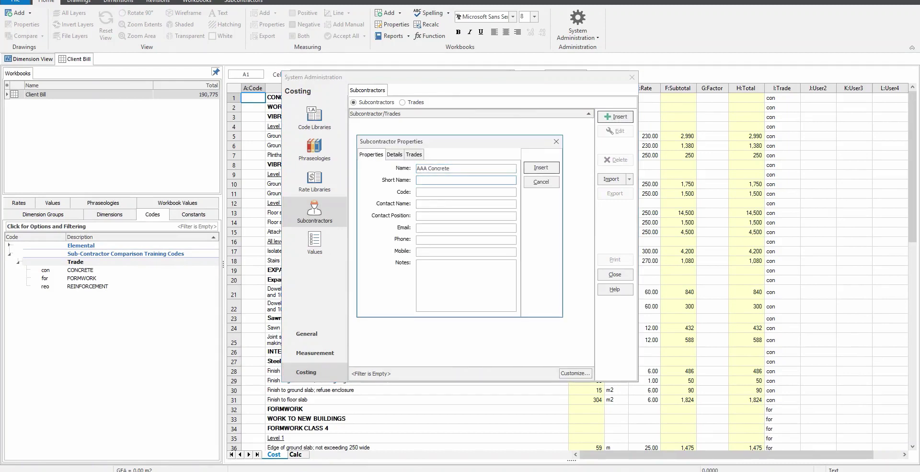
text(AAA)
Give AAA Concrete the trade Concrete and insert the subcontractor into the list.
click(413, 155)
click(545, 211)
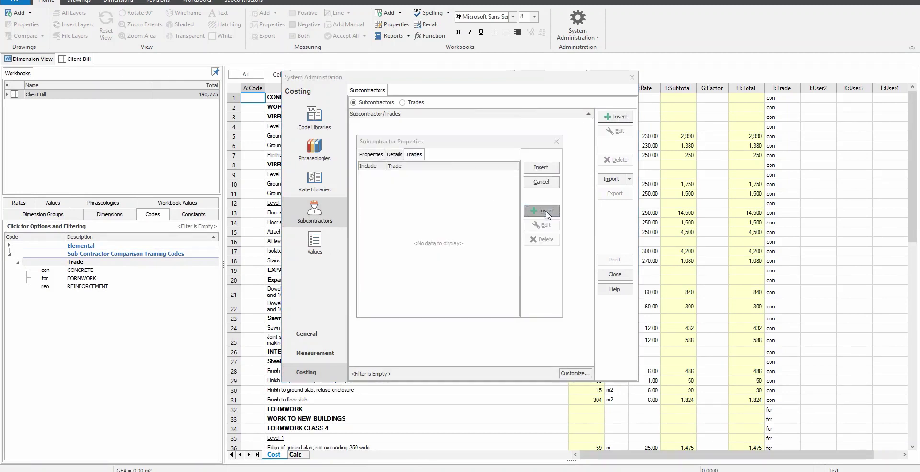
text(Concrete)
click(533, 229)
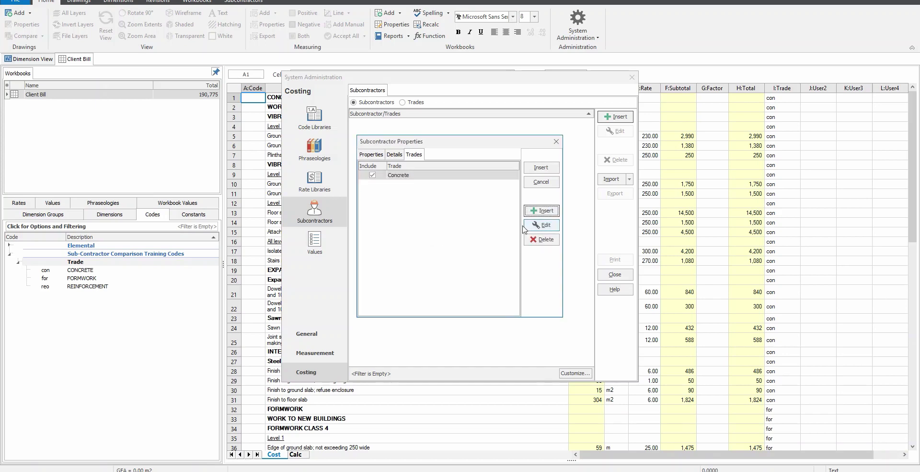
click(540, 169)
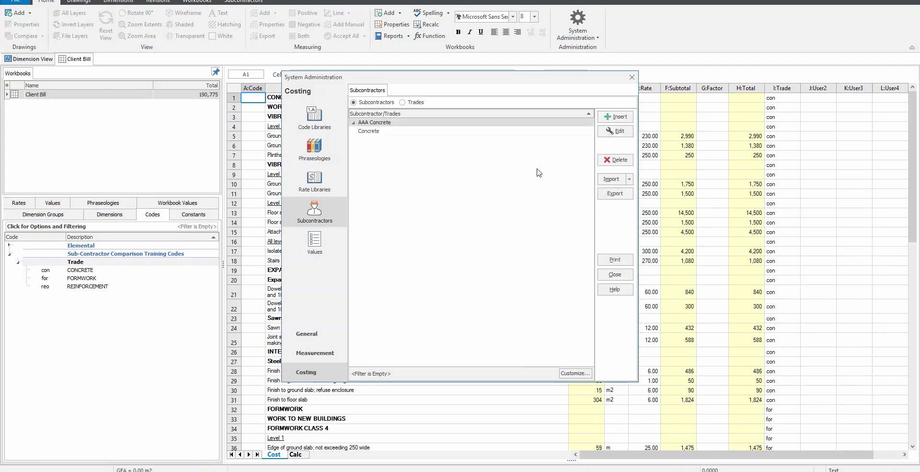
Add a second subcontractor named BBB Concrete with short name BBB and the trade Concrete.
click(616, 117)
text(BBB Concrete)
key(Tab)
text(BBB)
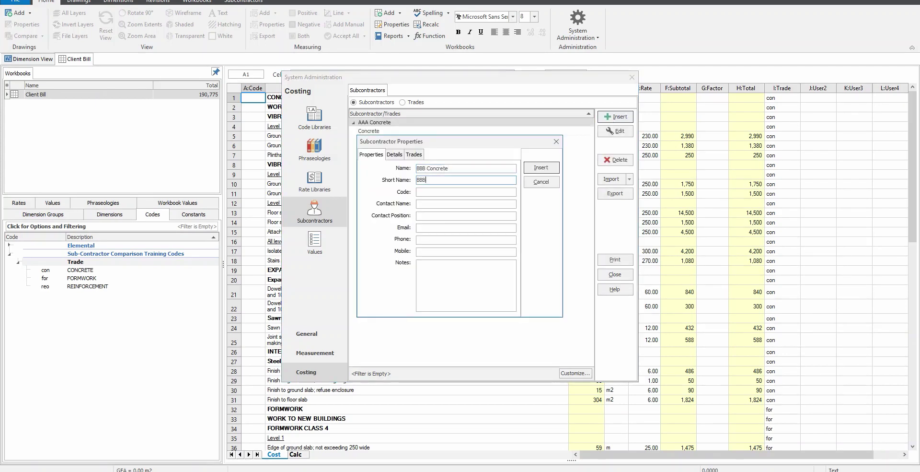
click(414, 154)
click(543, 212)
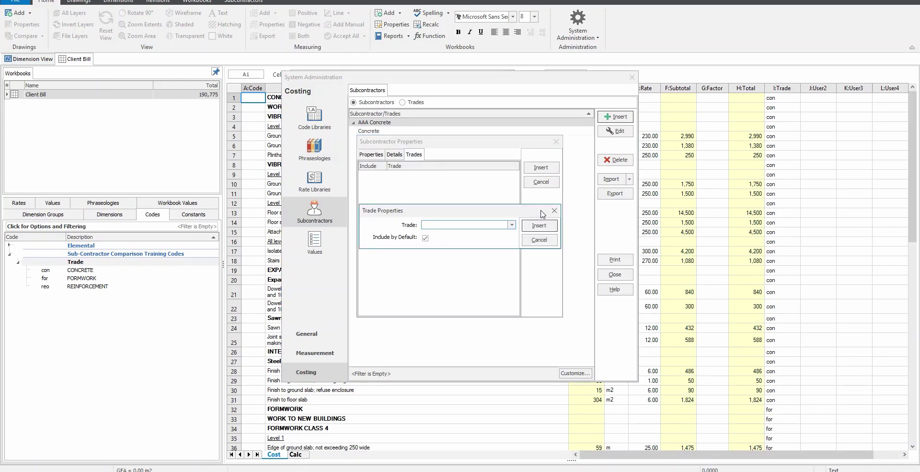
text(Concrete)
click(543, 228)
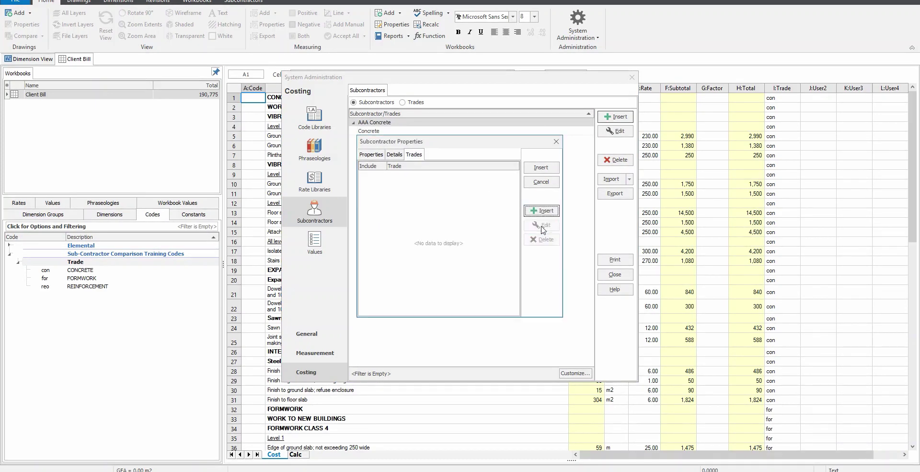
click(546, 169)
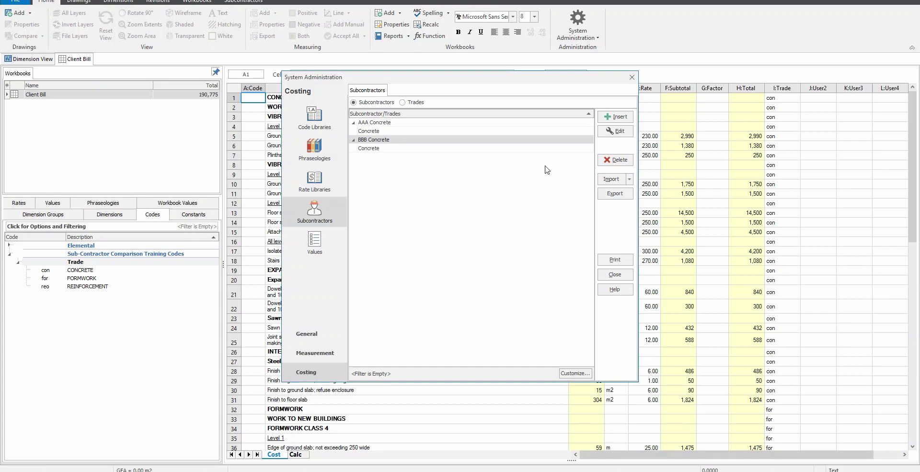
Check the import options for subcontractors and close System Administration.
click(630, 179)
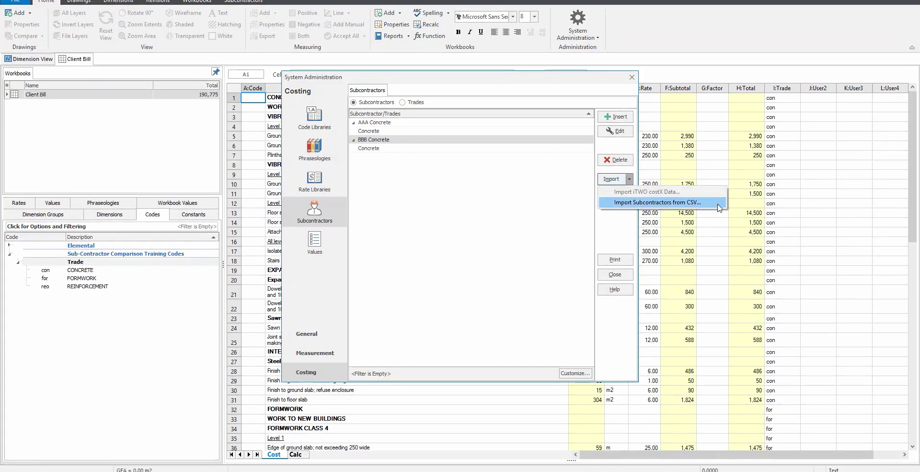
click(563, 205)
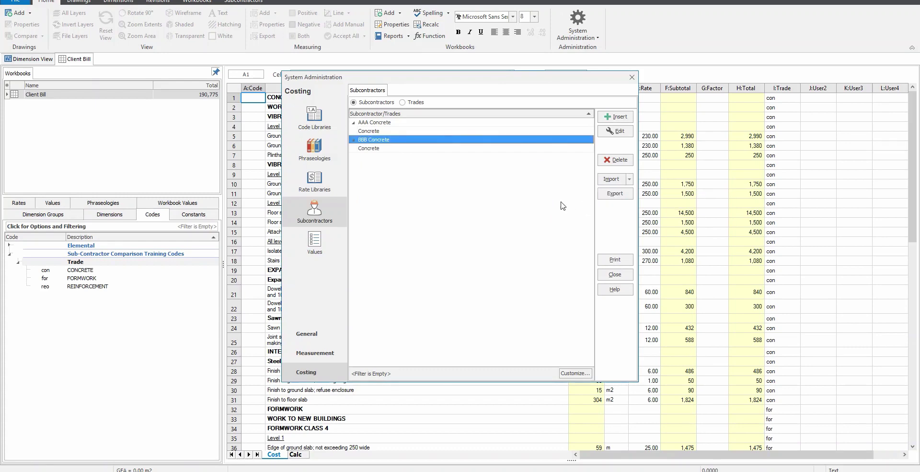
click(604, 276)
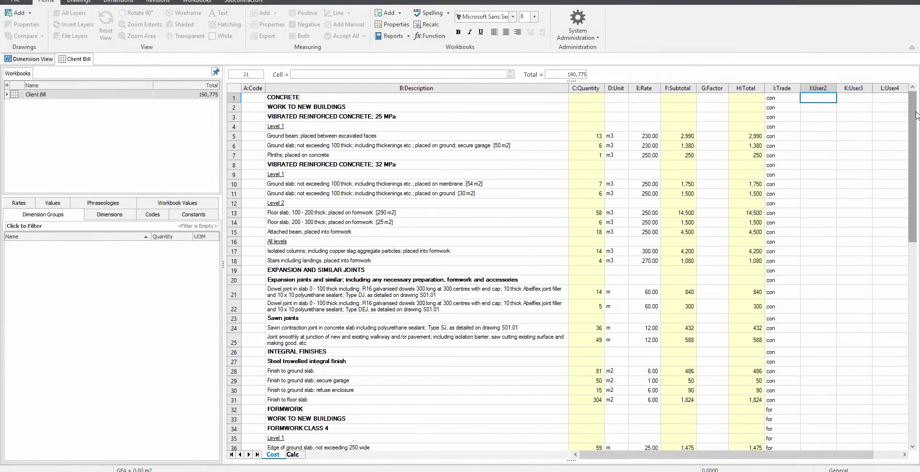
Start generating a workbook grouped by code from the Client Bill and name it Trade Sort.
drag(917, 115, 917, 115)
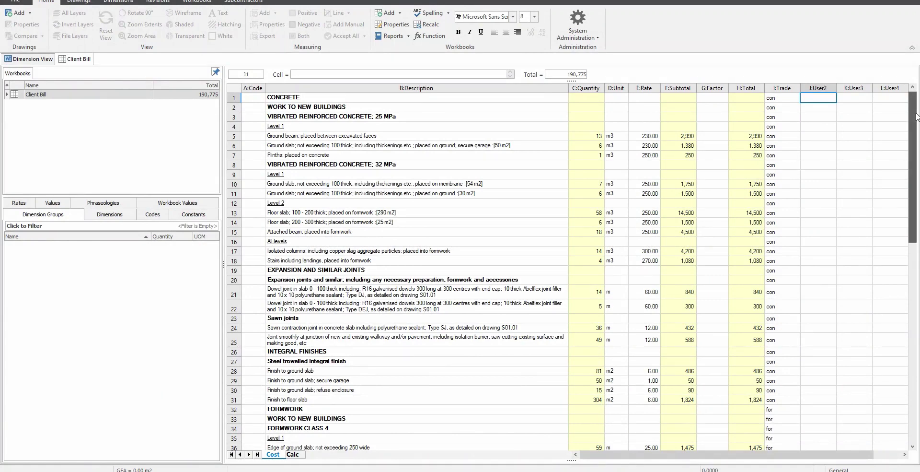
drag(917, 116, 916, 319)
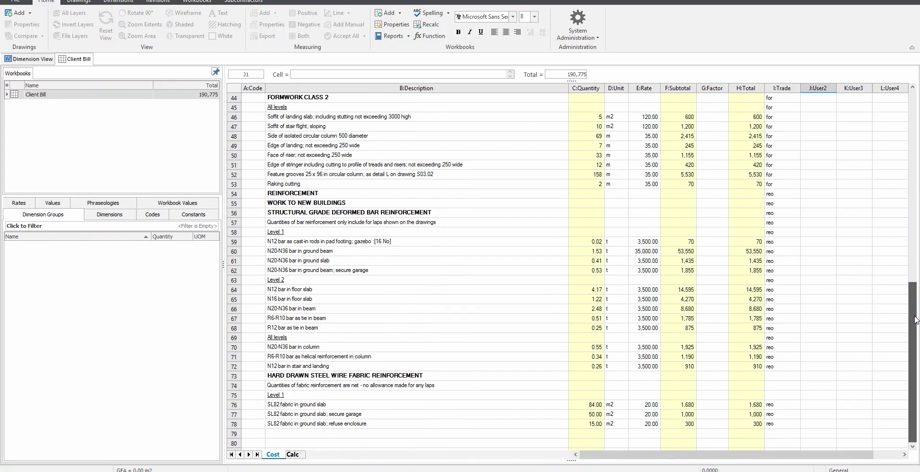
drag(915, 320, 904, 103)
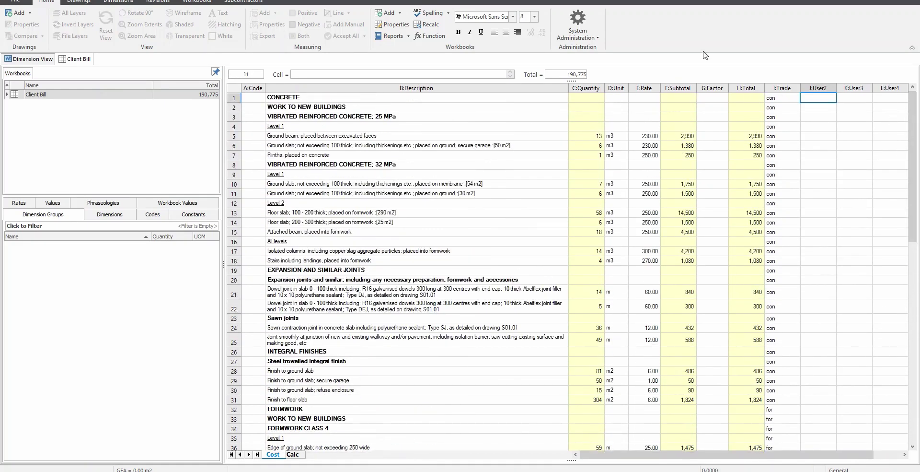
click(196, 1)
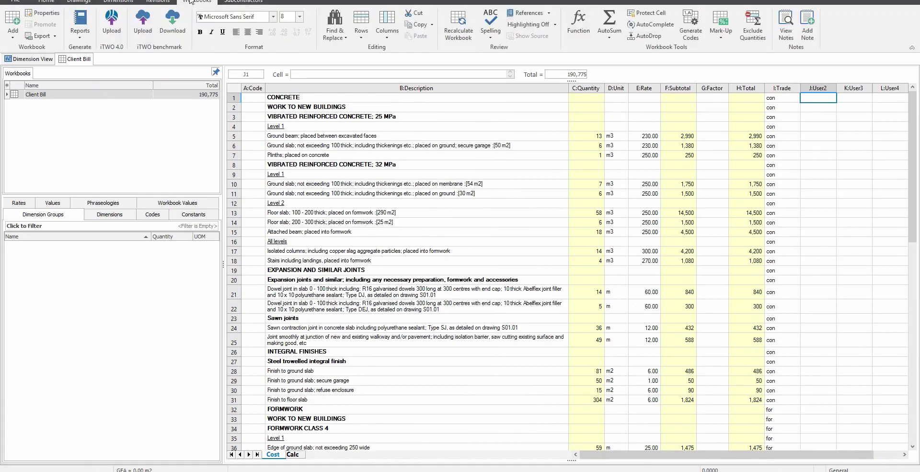
click(13, 26)
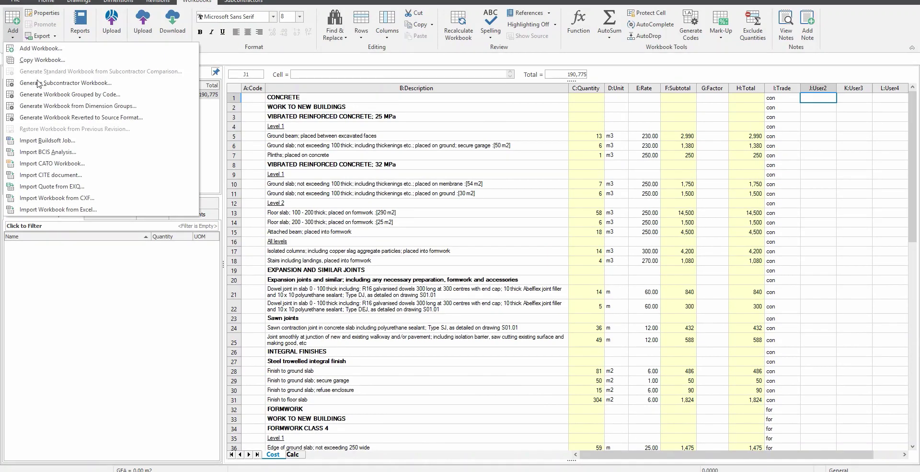
click(42, 94)
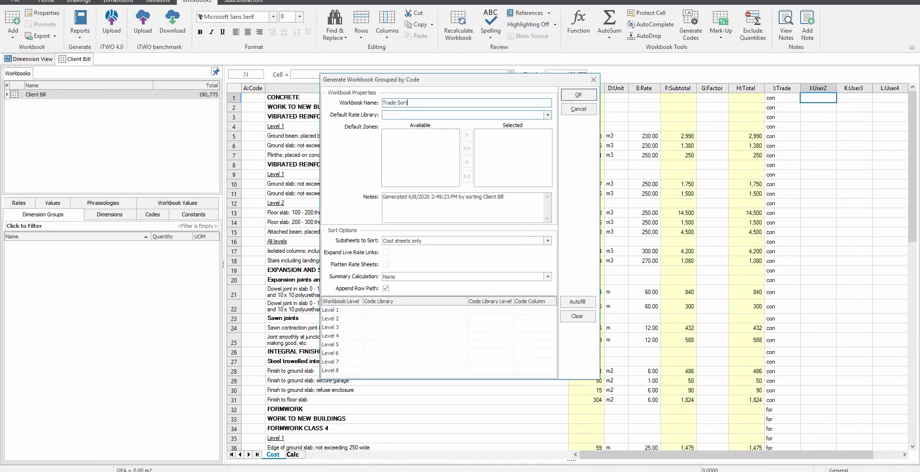
Group level 1 by the Sub-Contractor Comparison Training Codes library with code column I: Trade, and generate the workbook.
click(418, 309)
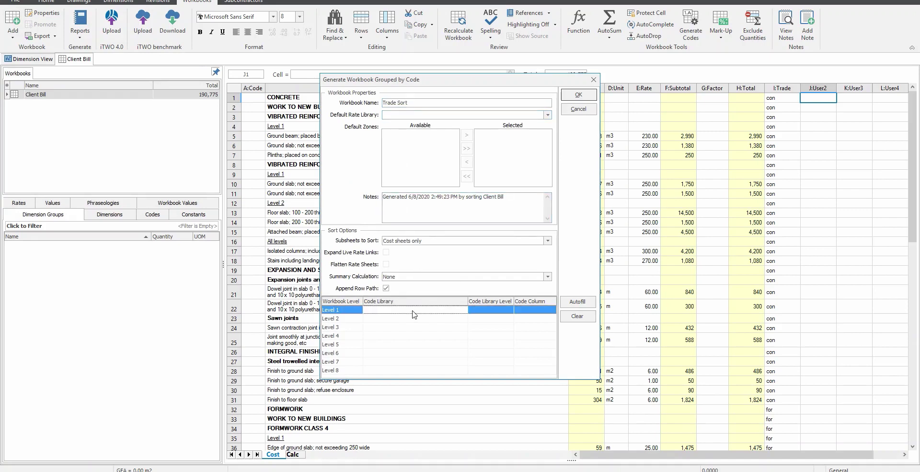
click(463, 309)
click(400, 326)
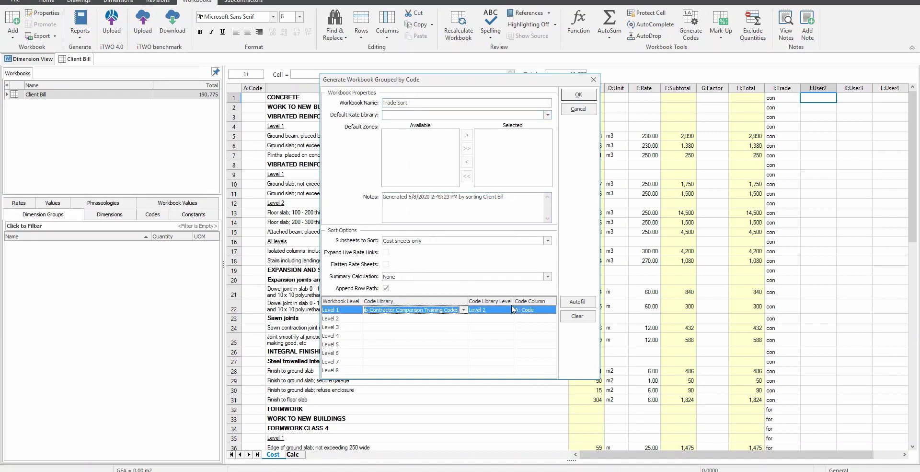
click(551, 311)
click(553, 310)
click(530, 331)
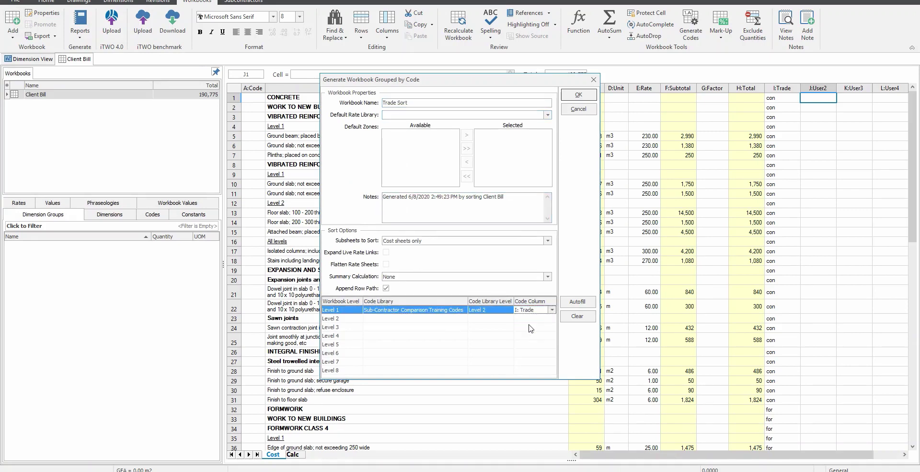
click(579, 95)
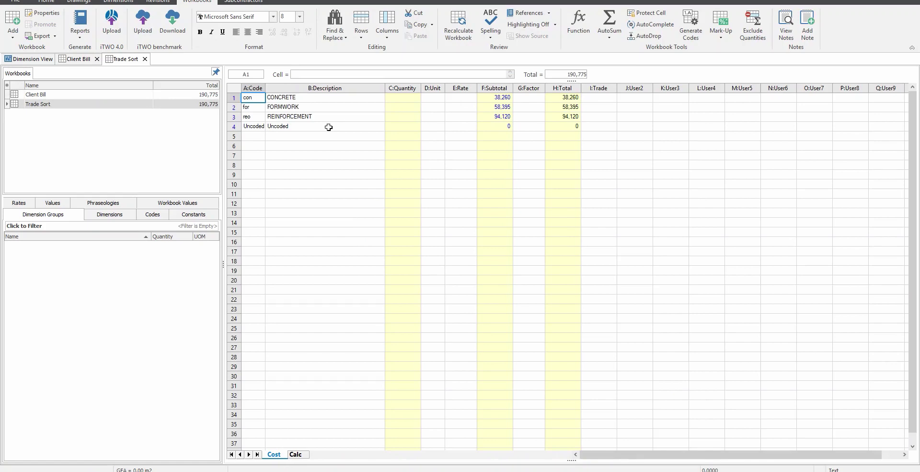
Start generating a subcontractor workbook from Trade Sort, keeping the preferred subcontractor option at Leave Blank Initially.
drag(487, 125, 493, 94)
click(451, 101)
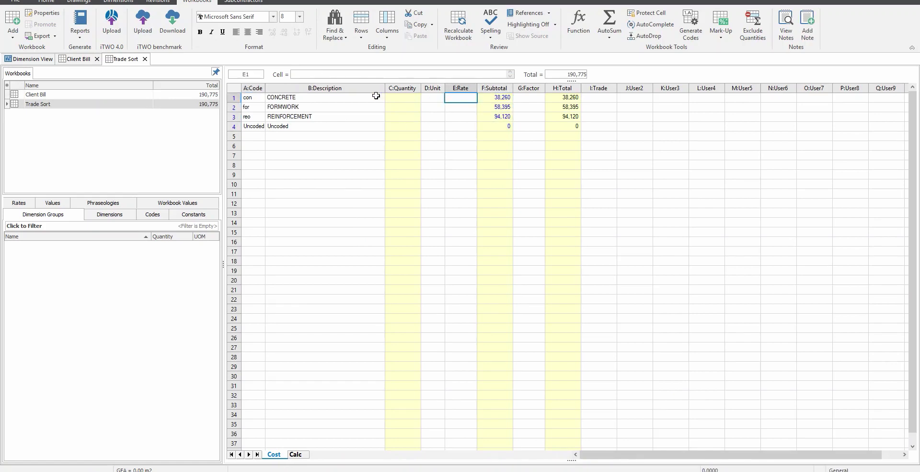
click(252, 4)
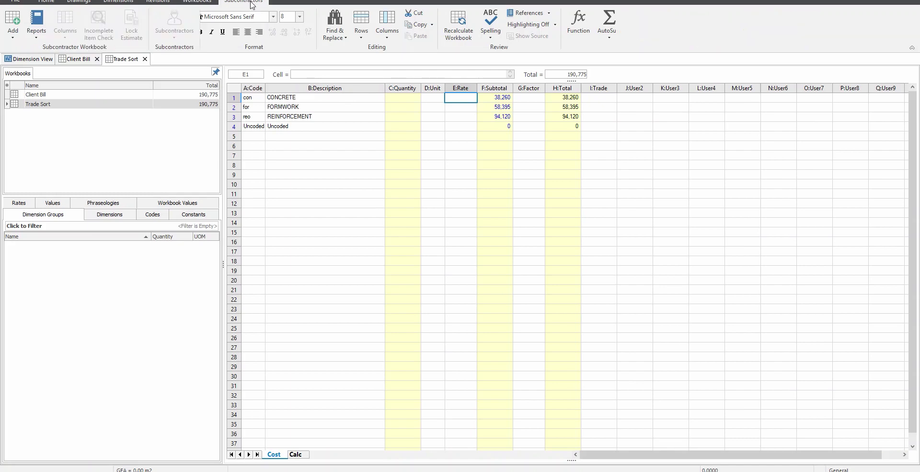
click(11, 38)
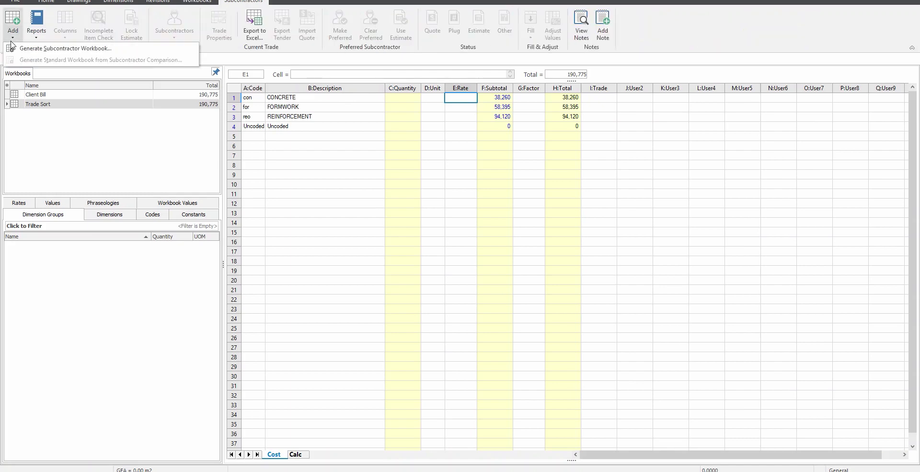
click(13, 49)
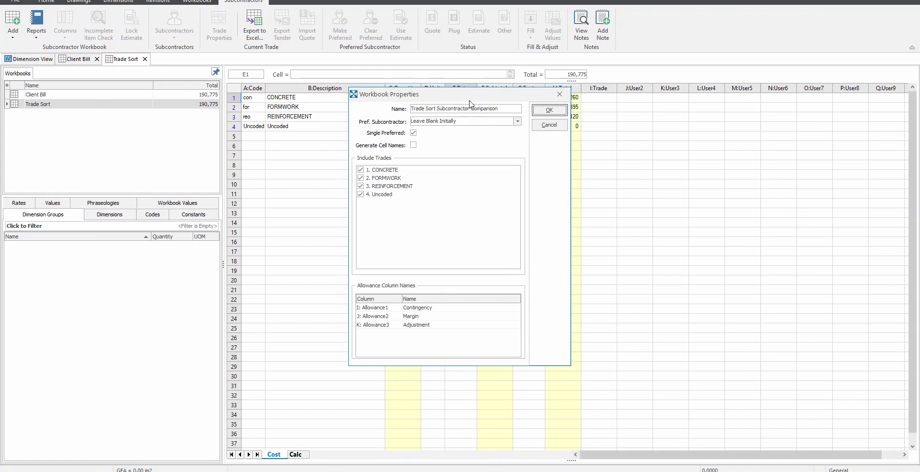
click(502, 108)
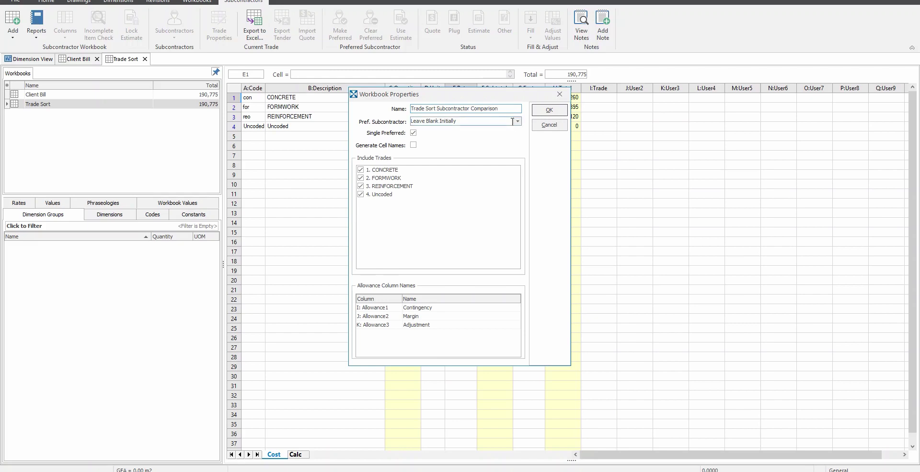
click(517, 122)
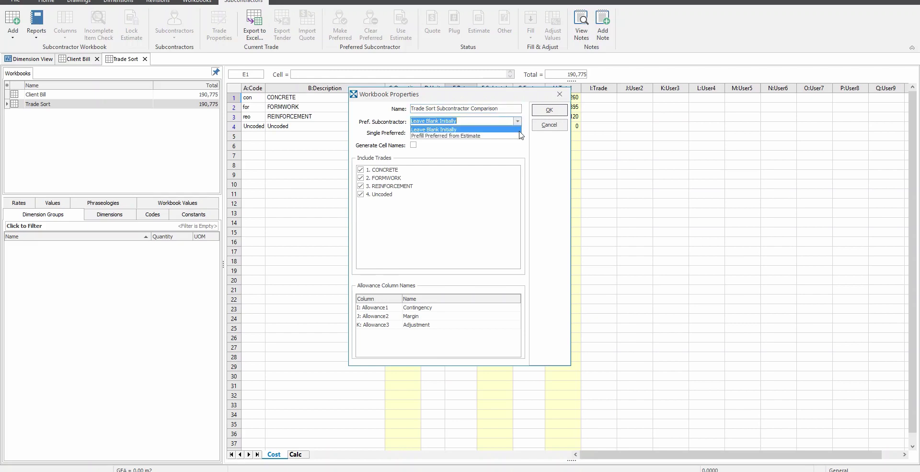
click(520, 132)
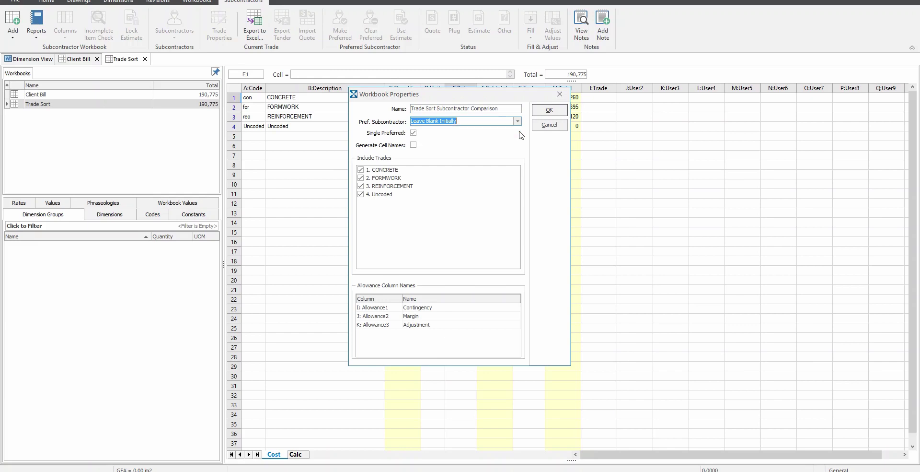
Exclude the Uncoded trade, keep the allowance names Contingency, Margin and Adjustment, and generate the Trade Sort Subcontractor Comparison workbook.
click(361, 195)
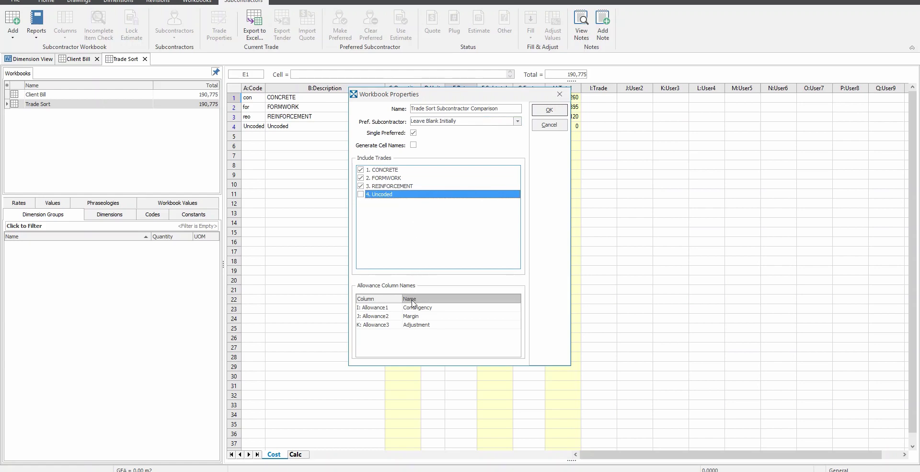
click(429, 308)
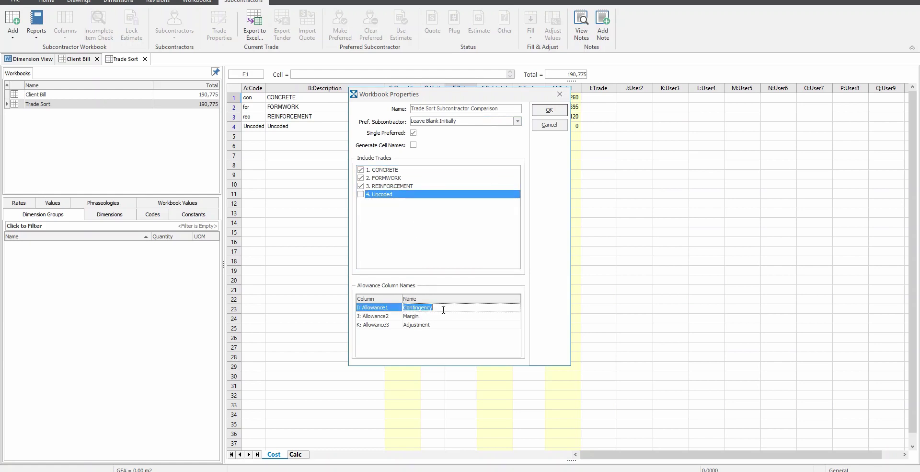
click(445, 316)
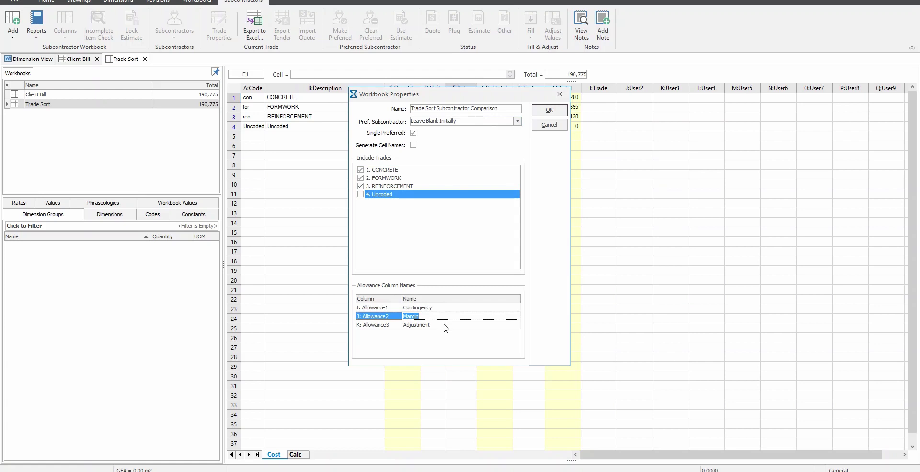
click(445, 325)
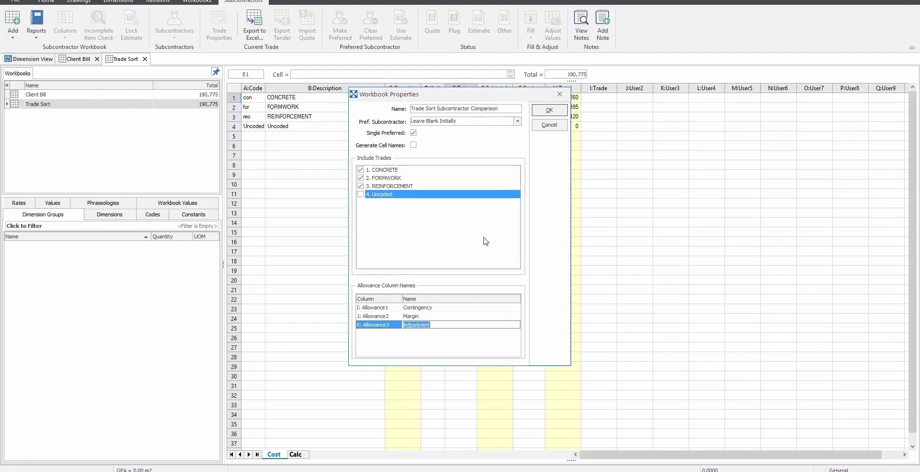
click(550, 110)
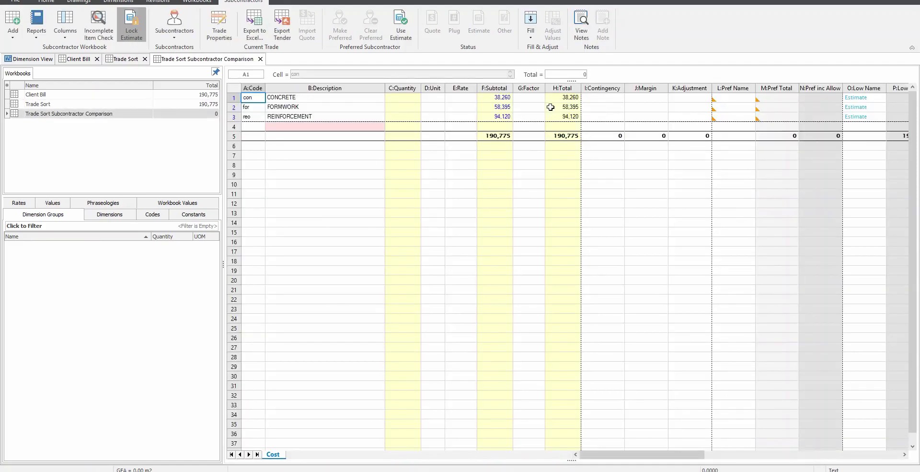
Examine the comparison workbook's allowance, preferred, low and subcontractor columns, along with the options for freezing and hiding columns.
click(602, 100)
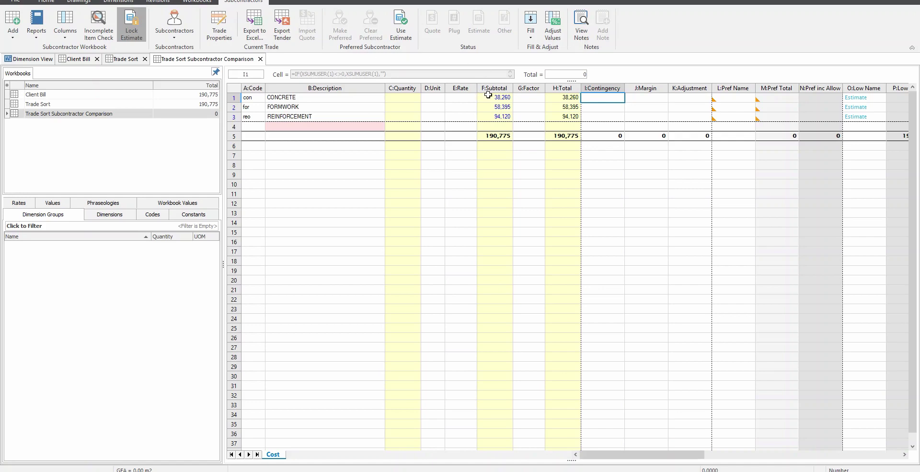
drag(610, 454, 682, 454)
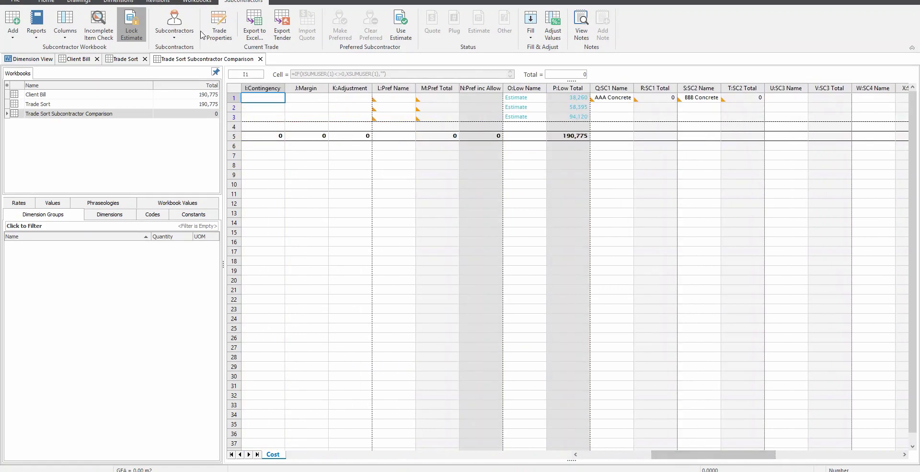
click(74, 38)
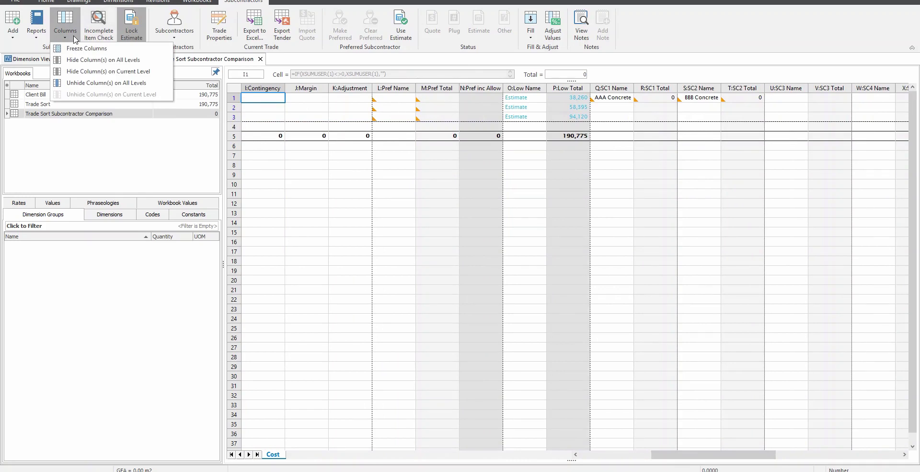
click(74, 39)
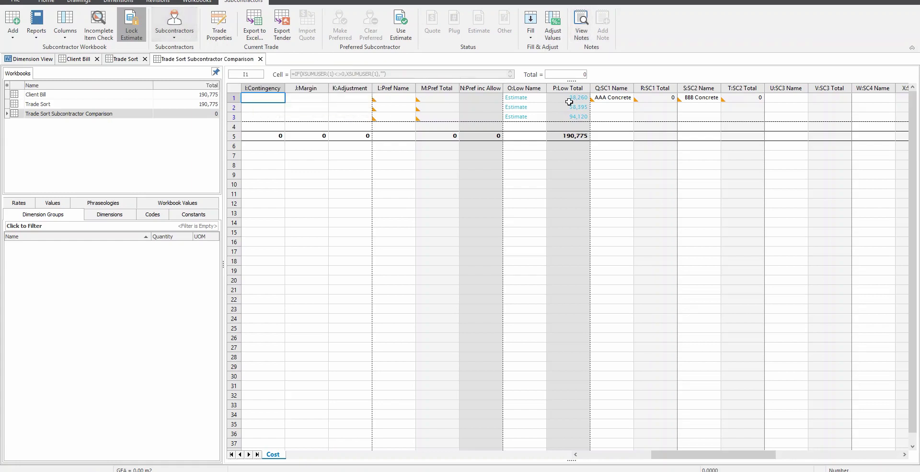
click(607, 103)
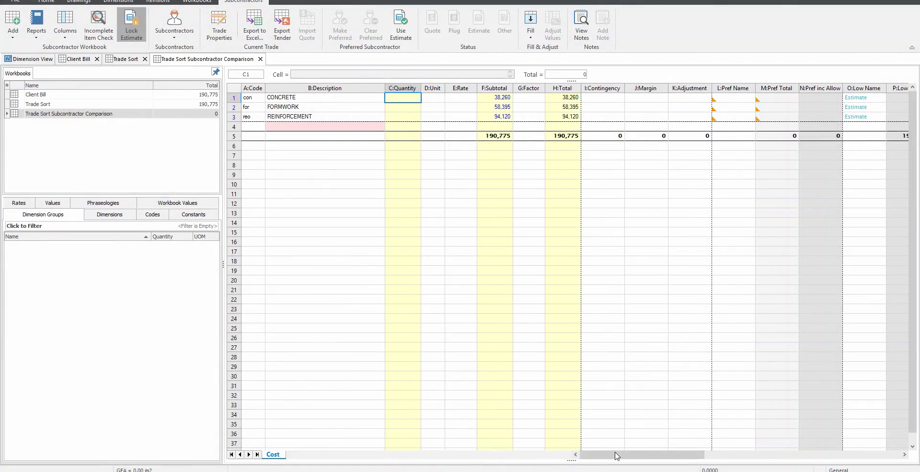
drag(618, 455, 678, 459)
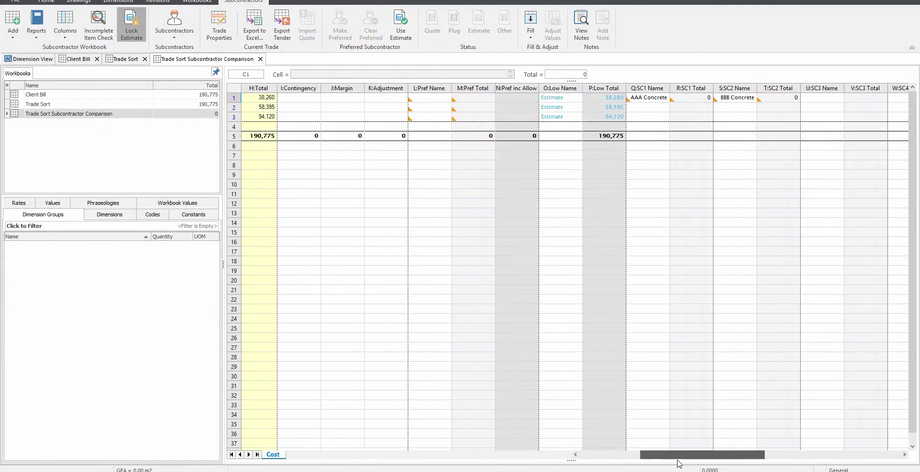
click(662, 107)
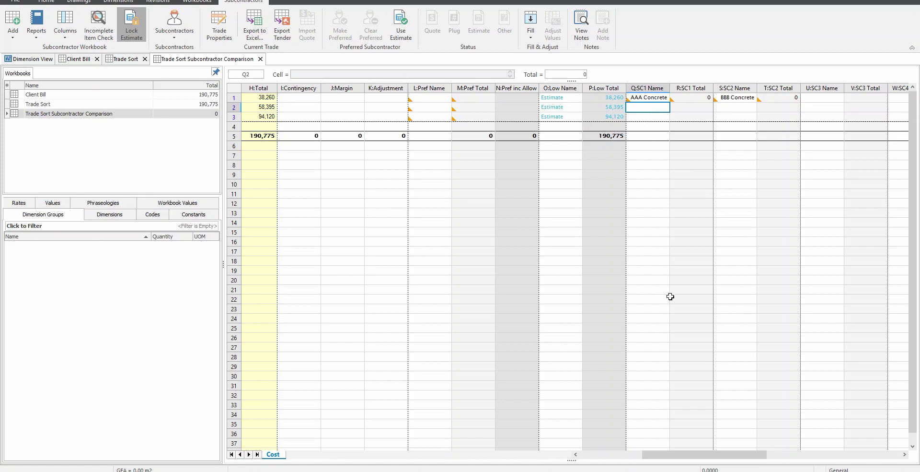
drag(685, 455, 613, 459)
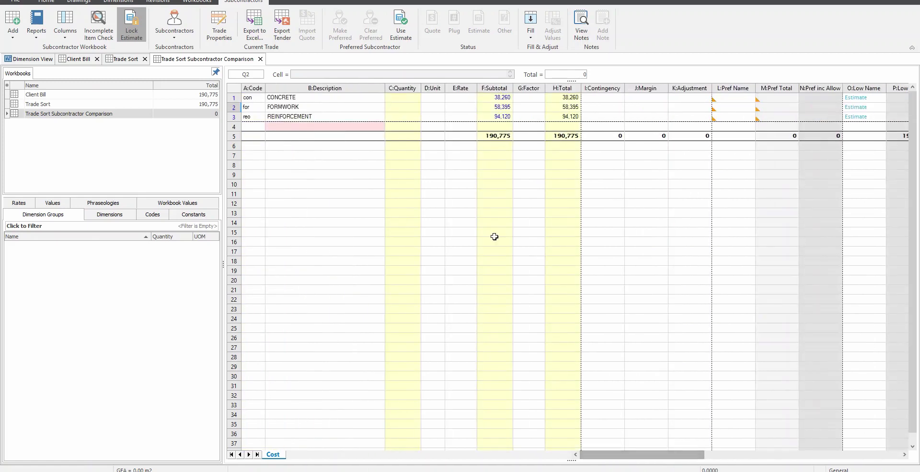
Add the subcontractor ACME Formwork with short name ACME and the trade Formwork to the subcontractor library.
click(334, 109)
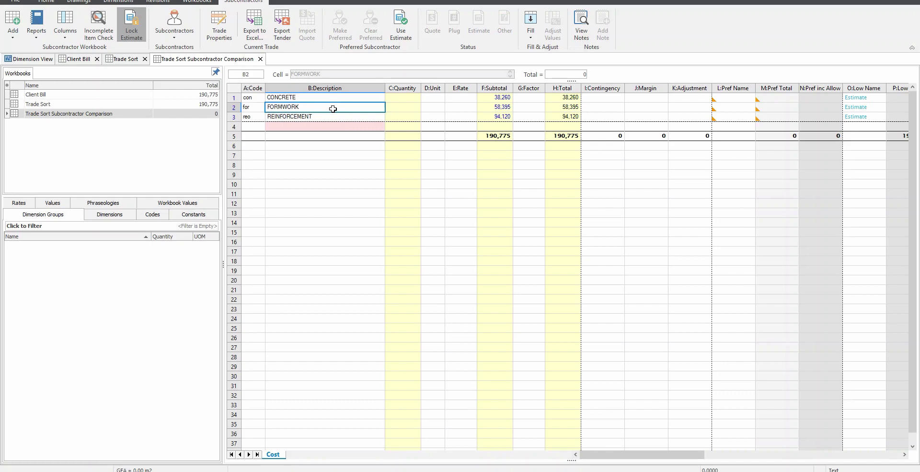
click(174, 27)
click(190, 51)
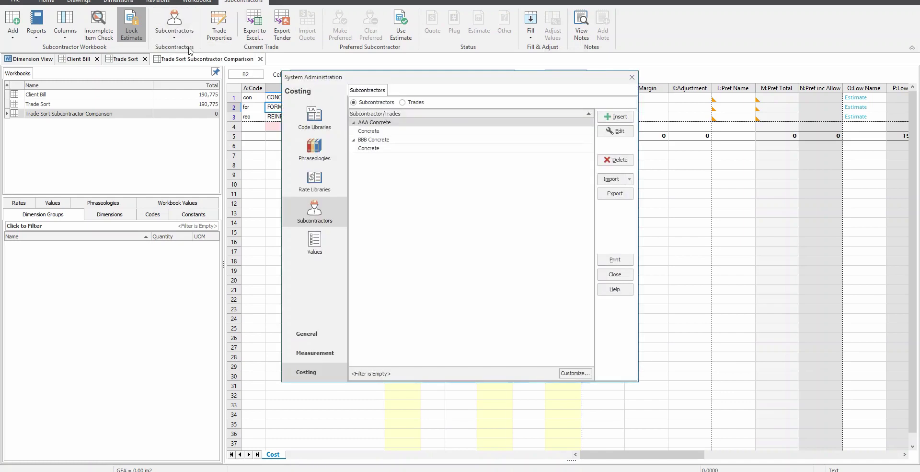
click(616, 117)
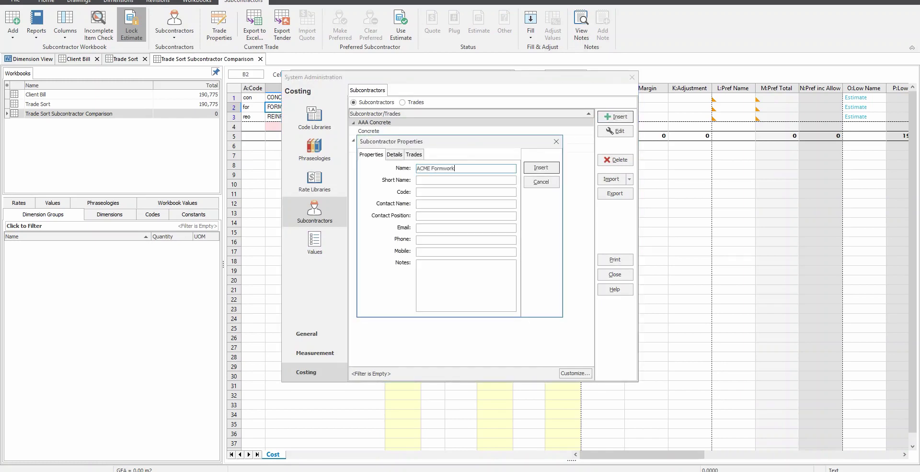
text(ACME Formwork)
click(466, 180)
click(414, 155)
click(542, 211)
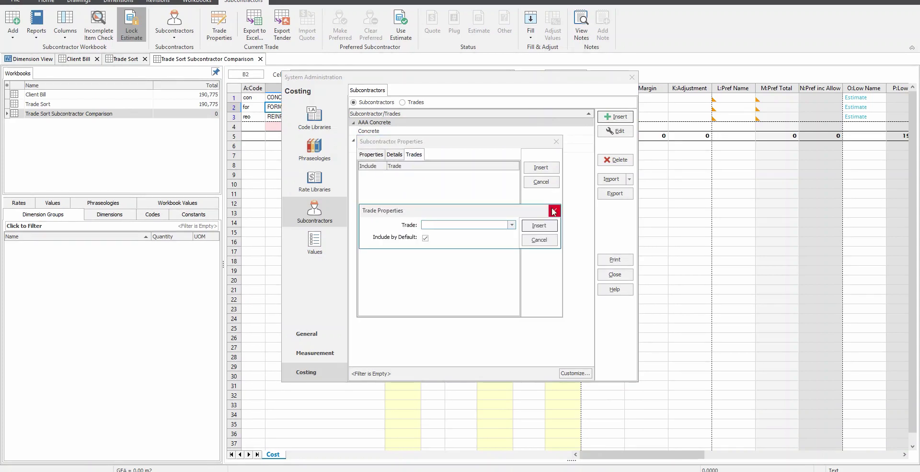
text(Formwork)
click(539, 225)
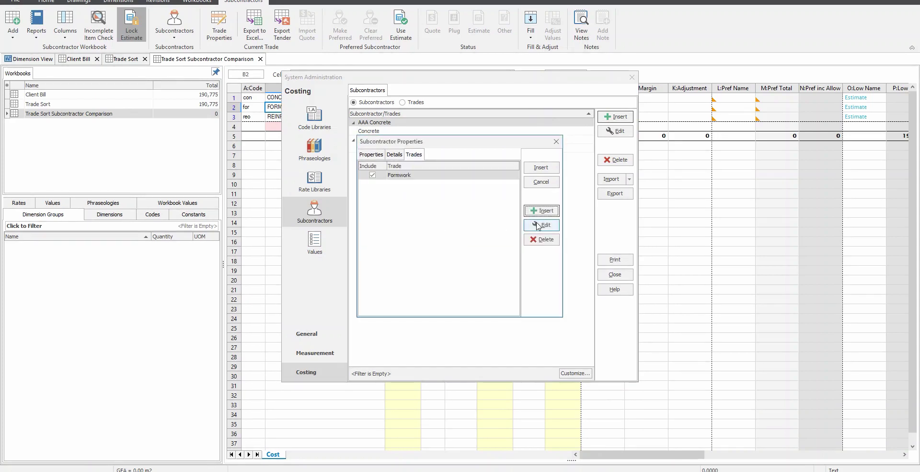
click(541, 168)
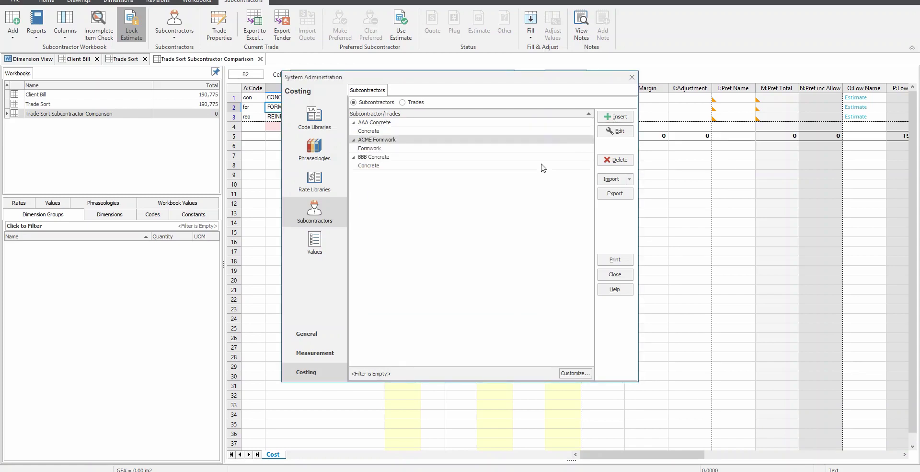
Add the subcontractor Easy Formwork with short name EASY and the existing trade Formwork.
click(616, 116)
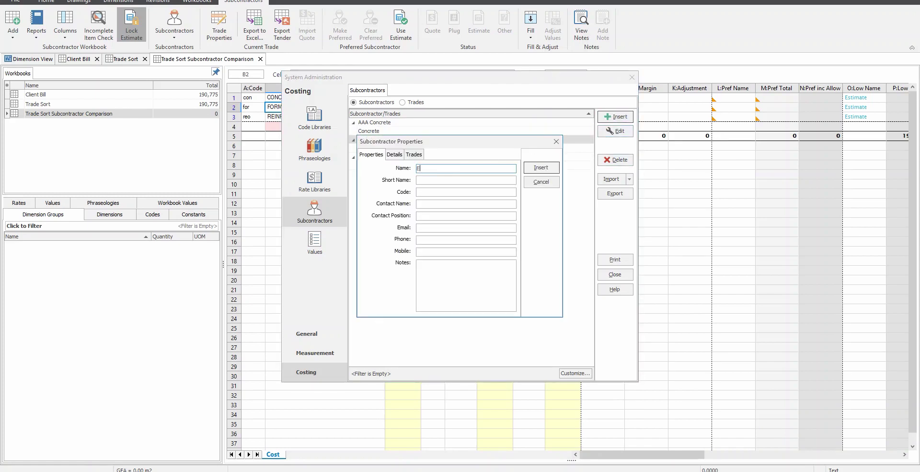
text(Easy Formwork)
key(Tab)
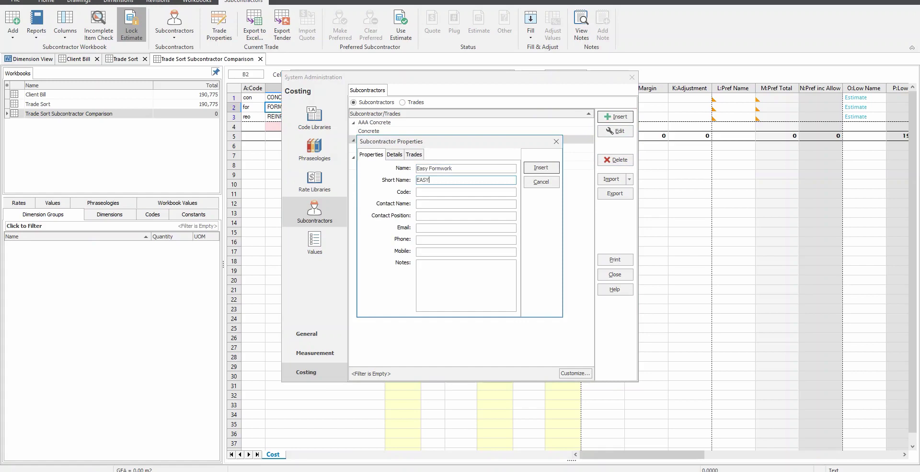
click(414, 154)
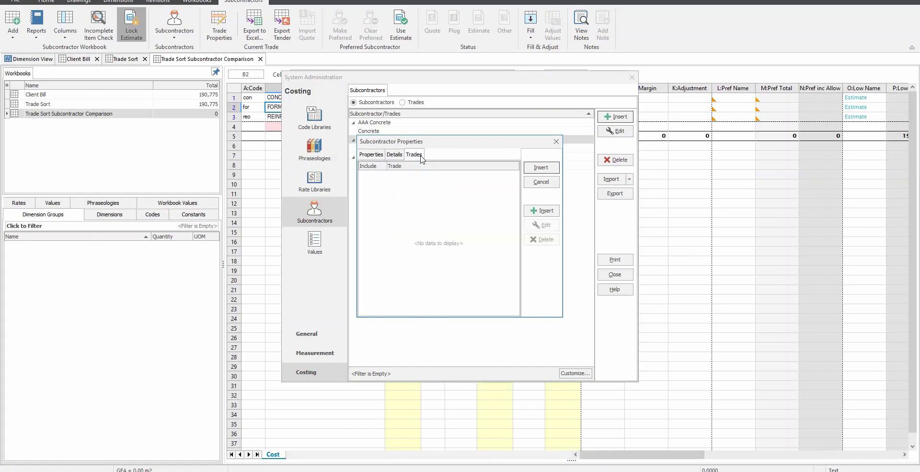
click(552, 211)
click(512, 225)
click(509, 236)
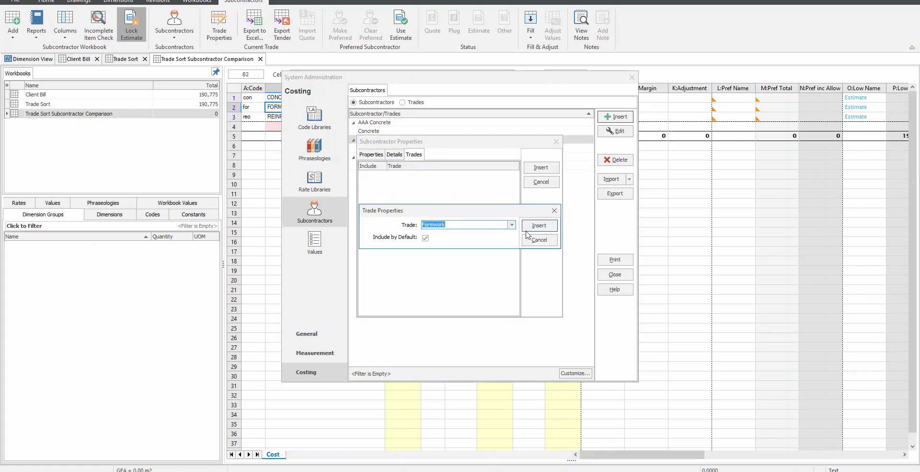
click(537, 227)
click(541, 167)
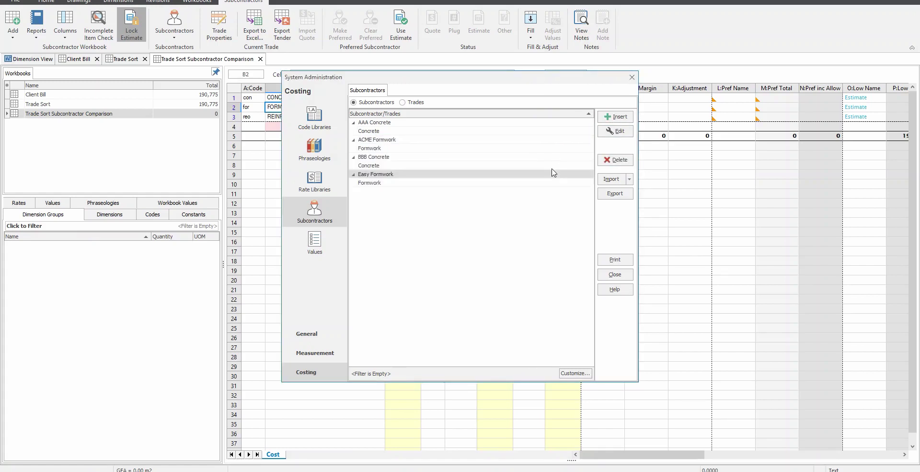
Review the subcontractor library grouped by trade, return to the subcontractor grouping and close System Administration.
click(402, 102)
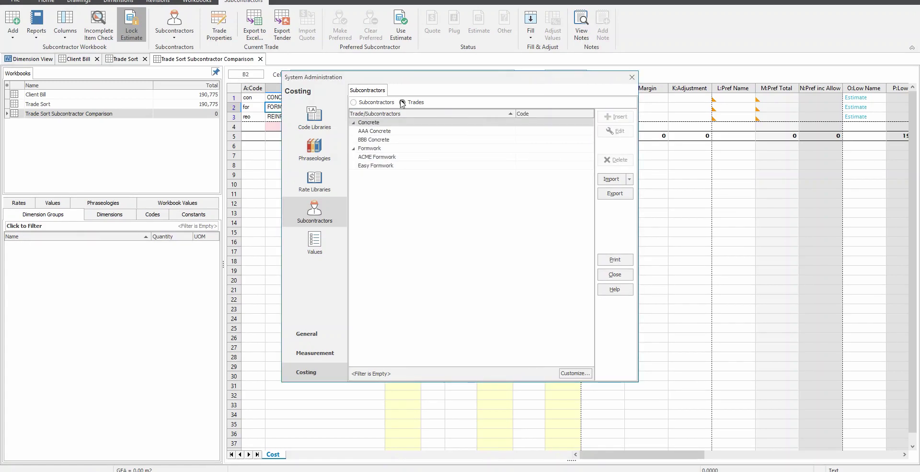
click(354, 102)
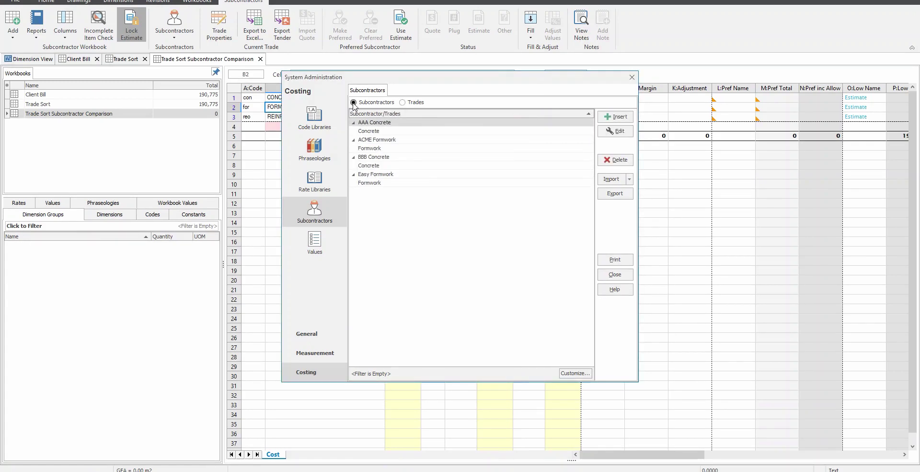
click(615, 274)
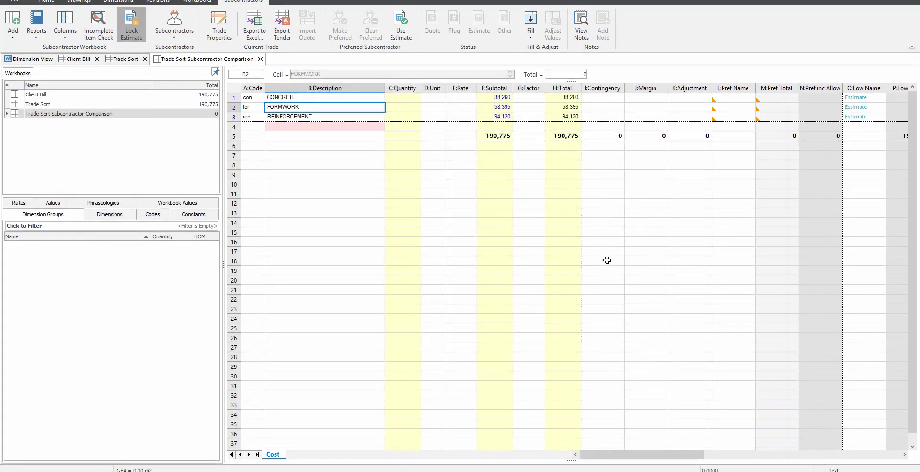
Assign ACME Formwork and Easy Formwork to the FORMWORK trade in its trade properties.
click(219, 26)
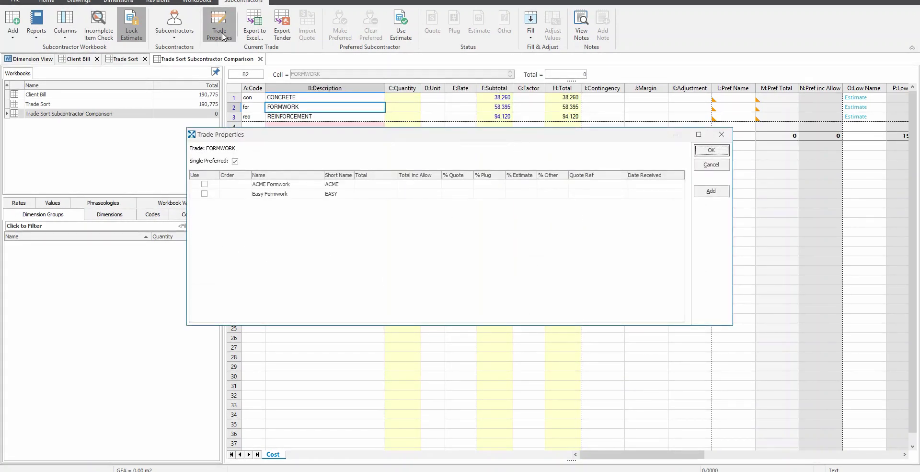
click(205, 184)
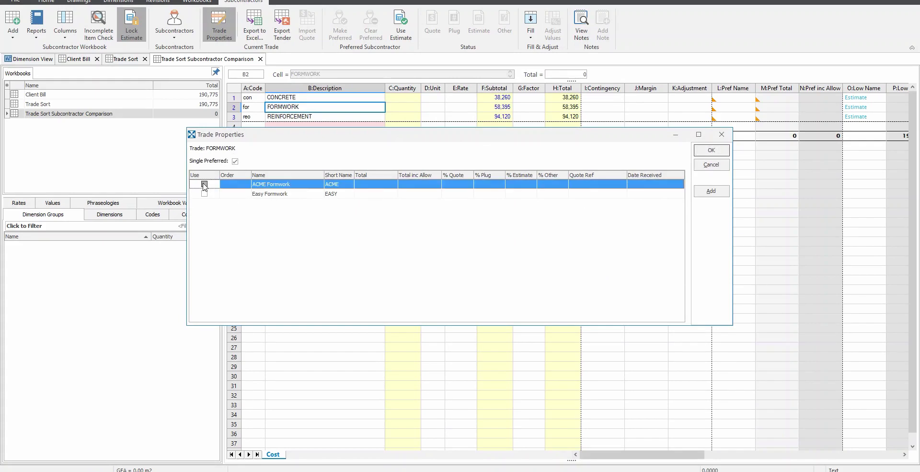
click(204, 194)
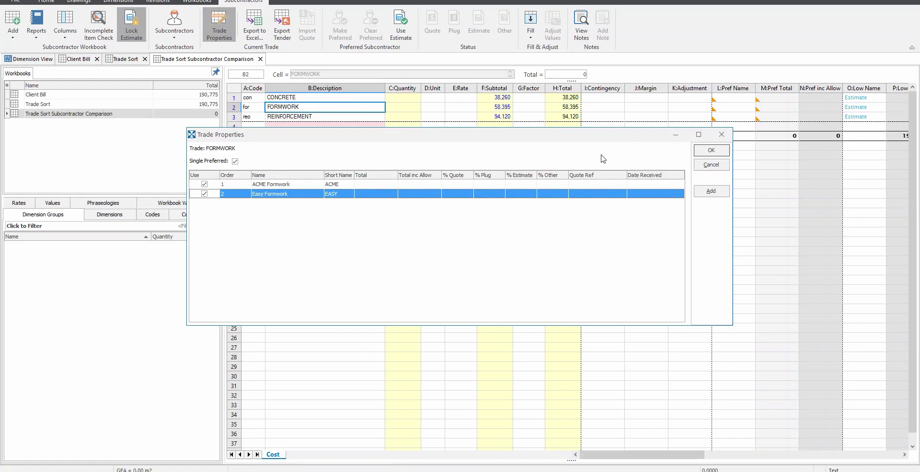
click(698, 153)
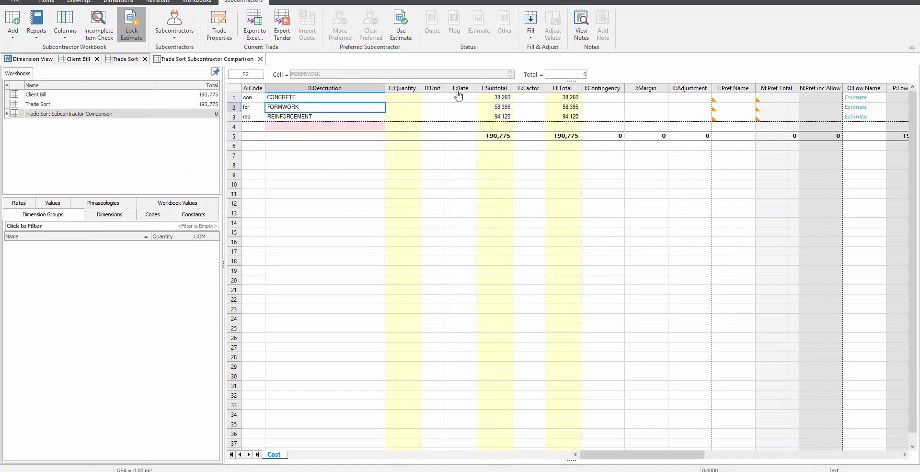
Add the subcontractor Bobby's Reo with short name Bob to the REINFORCEMENT trade's properties.
click(380, 114)
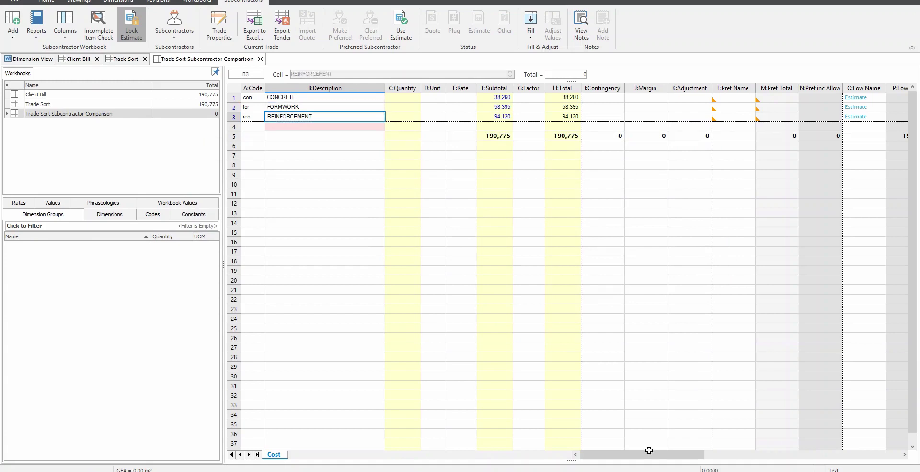
drag(649, 450, 614, 450)
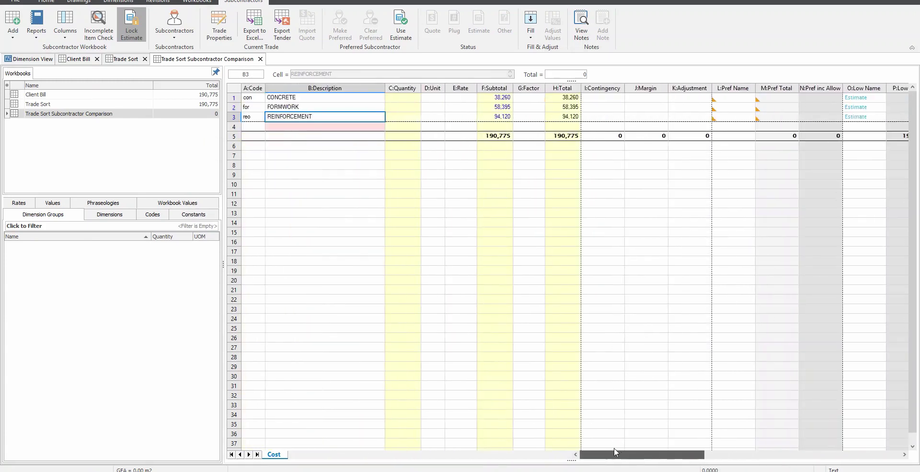
click(228, 35)
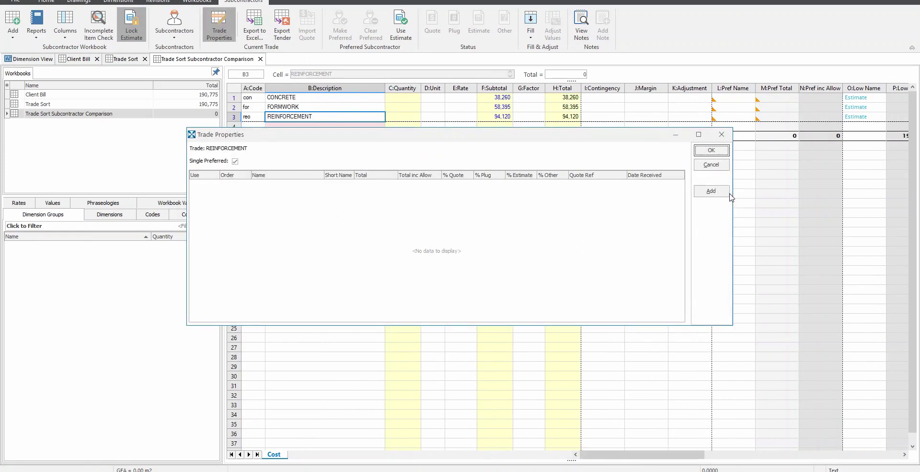
click(717, 192)
text(Bobby's Reo)
key(Tab)
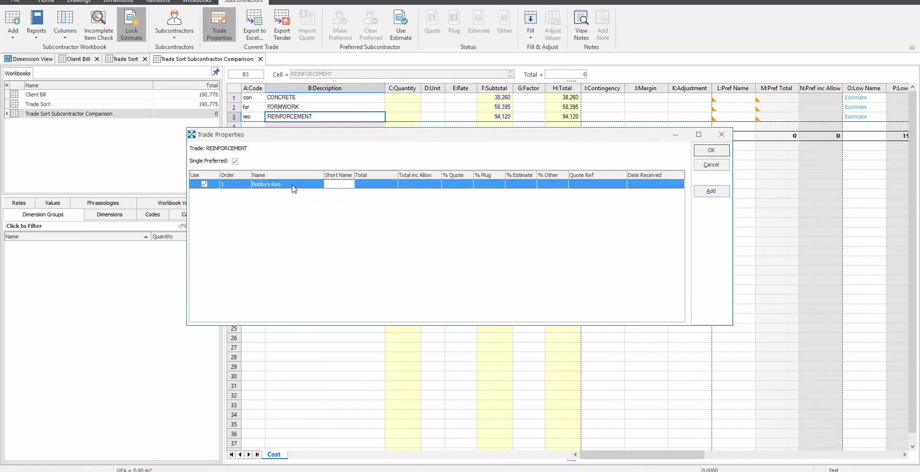
text(Bob)
Add Reology with short name Reo to the REINFORCEMENT trade and save the new subcontractors to the System Administration list.
click(700, 194)
text(Reology)
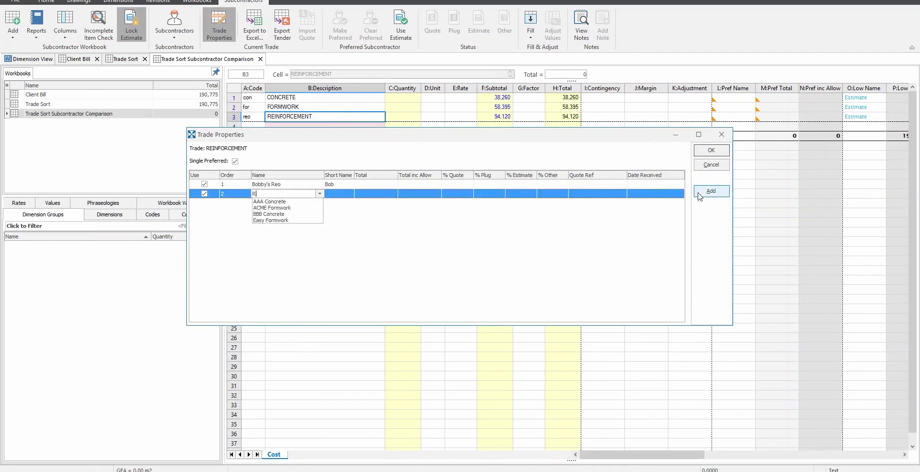
key(Tab)
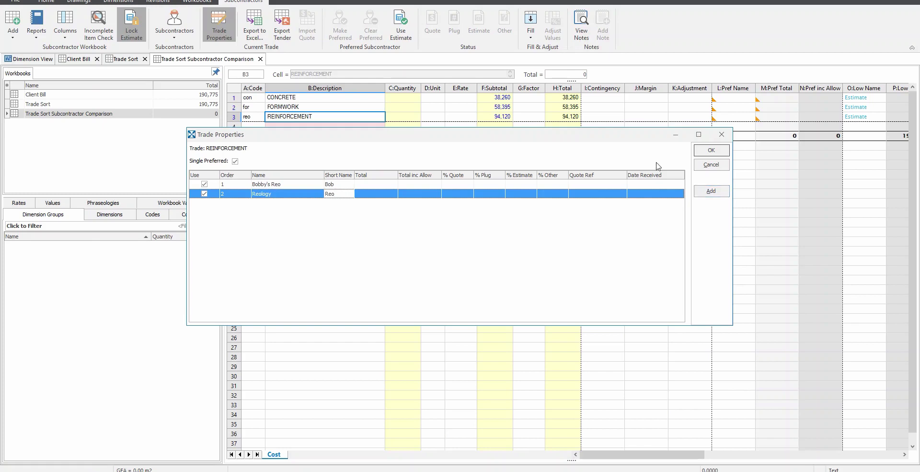
click(701, 148)
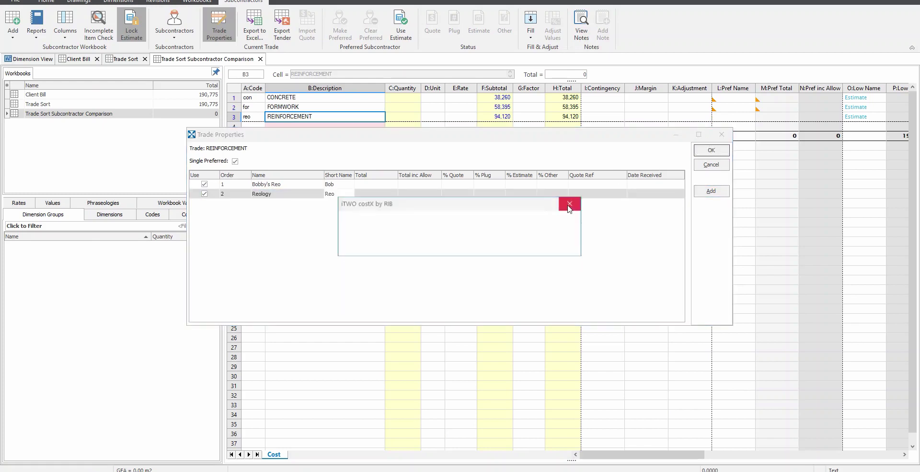
click(439, 246)
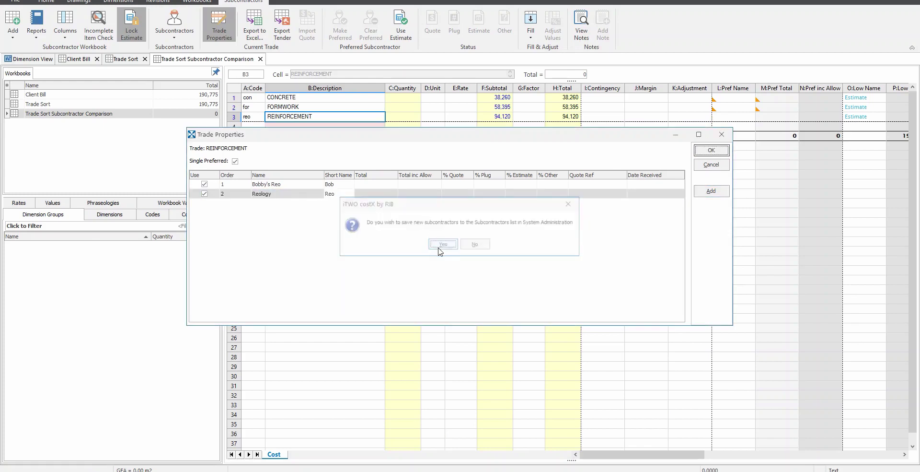
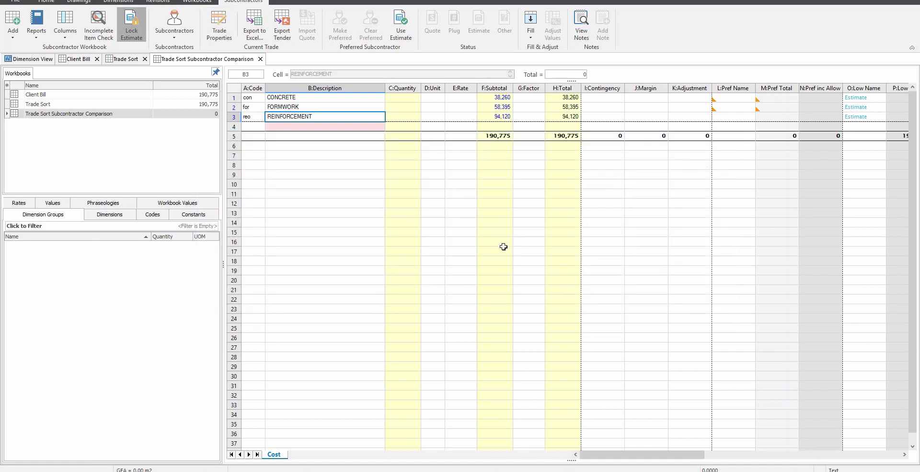
Examine the low, SC1 and SC2 name and total columns for each trade in the comparison workbook.
drag(641, 455, 689, 457)
drag(717, 97, 822, 128)
click(823, 128)
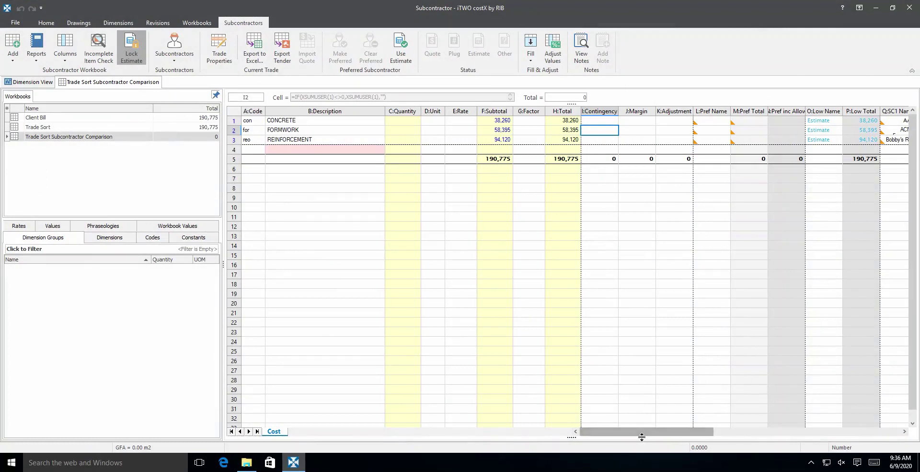
drag(660, 438, 683, 437)
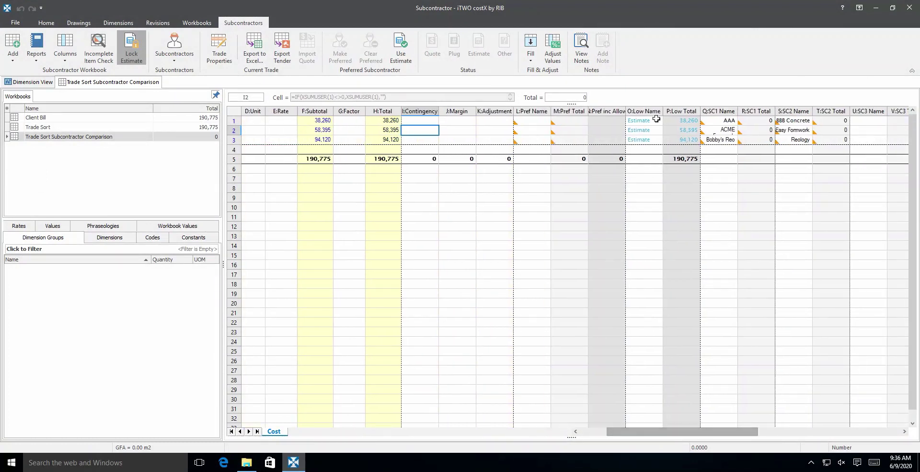
click(721, 121)
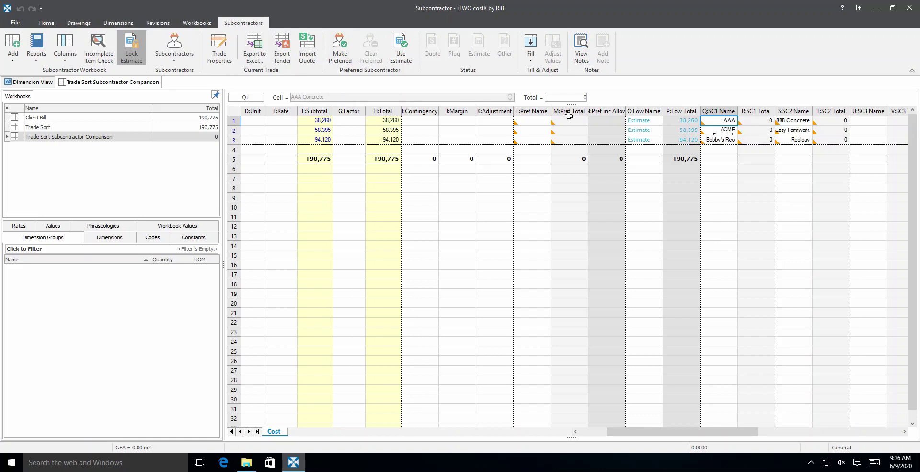
click(761, 123)
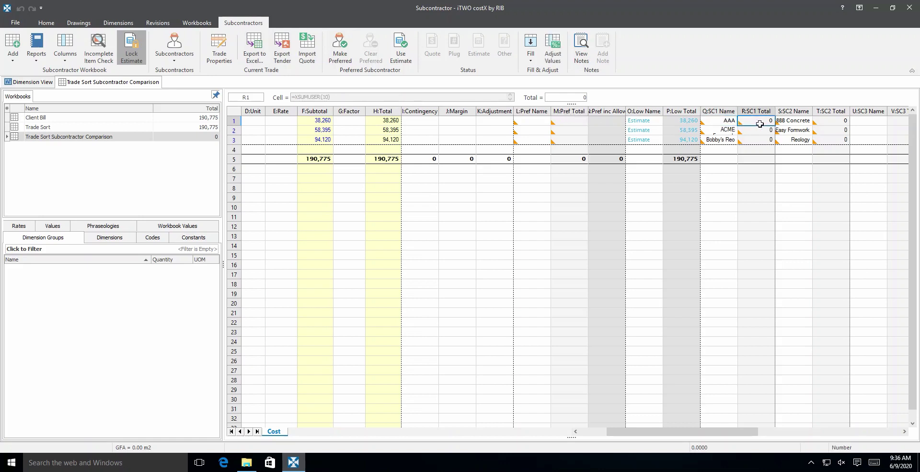
Export a tender file for the CONCRETE trade with all drawings and dimension groups, quantities and quantity breakdowns included.
click(714, 121)
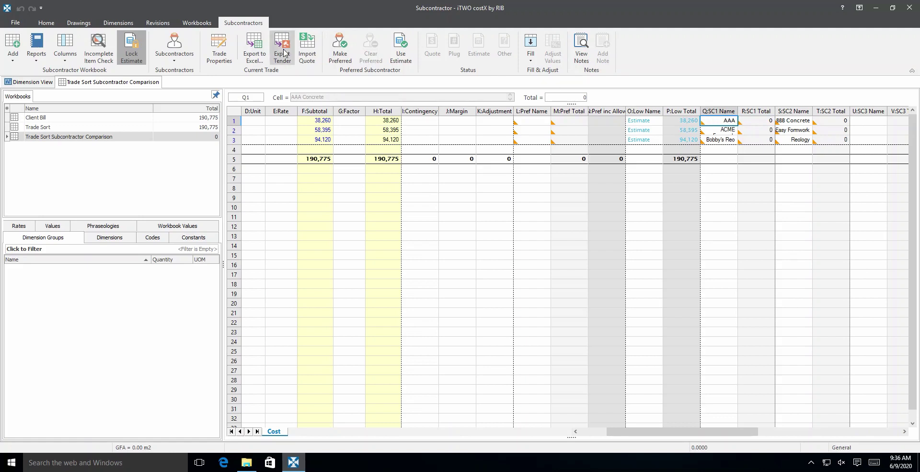
click(283, 52)
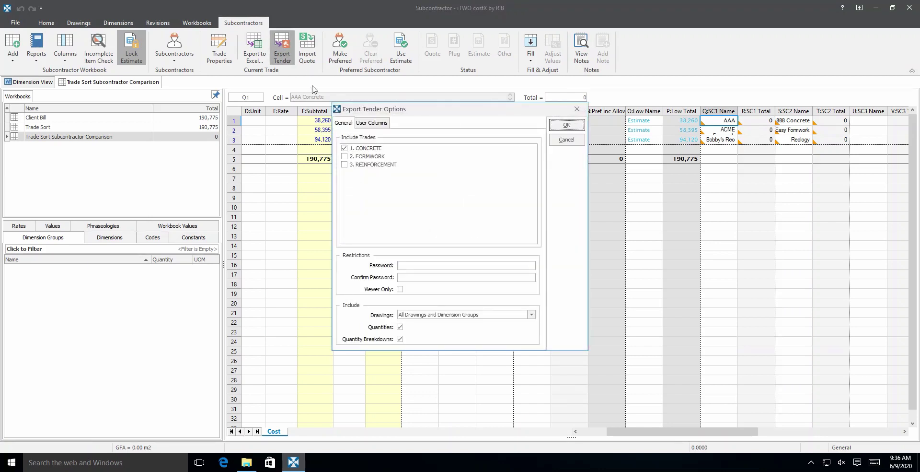
click(345, 148)
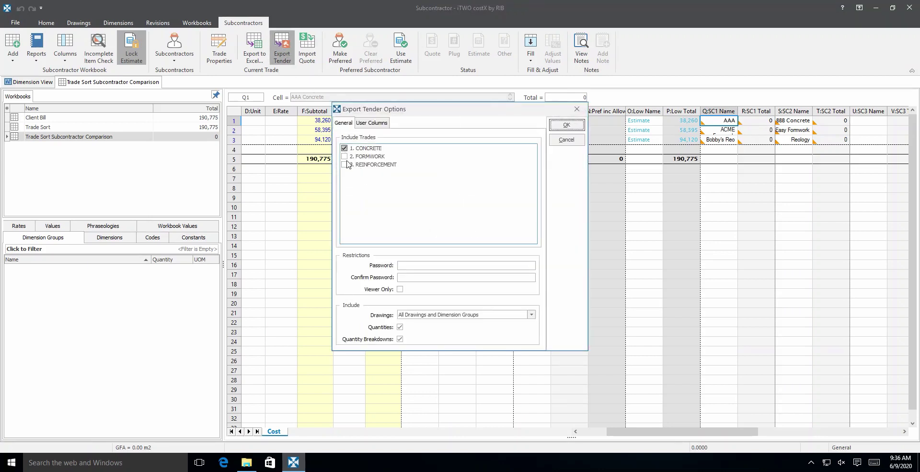
click(556, 125)
click(839, 436)
click(488, 235)
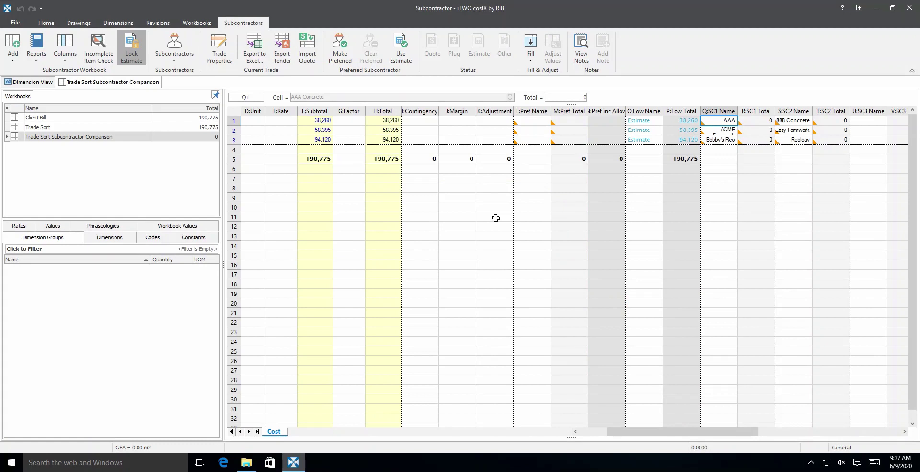
Switch to the desktop to check the exported tender file and return to iTWO costX.
click(750, 123)
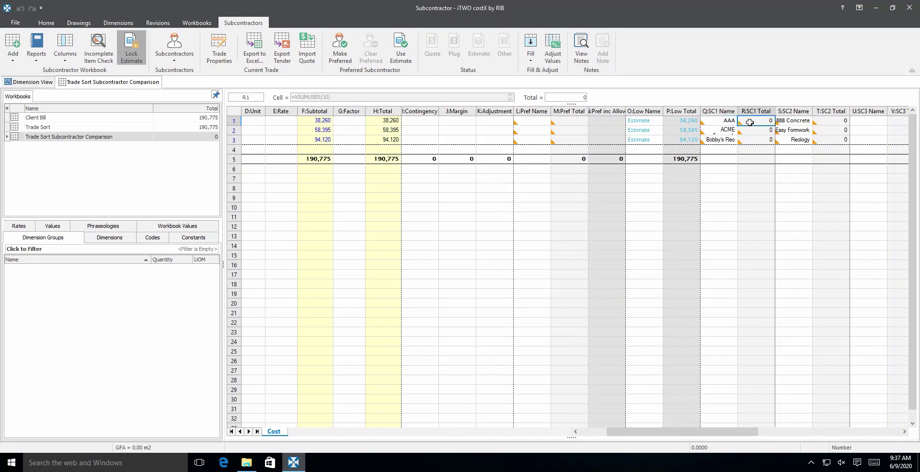
click(876, 8)
click(160, 164)
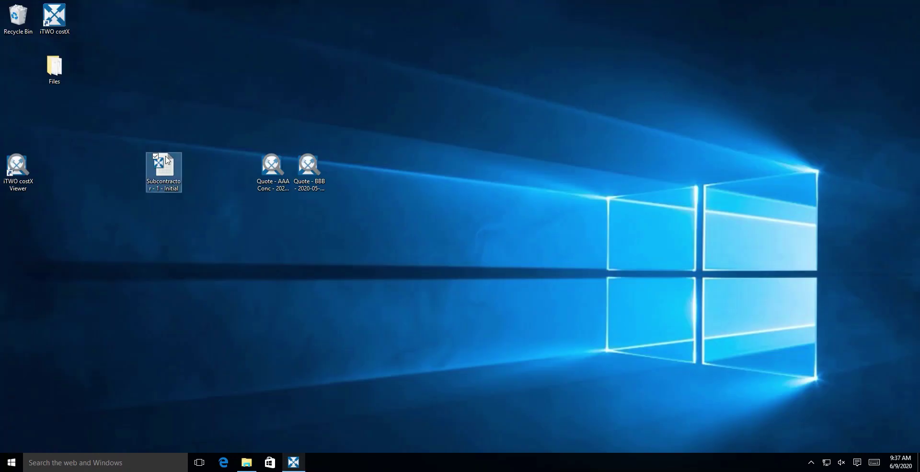
click(294, 462)
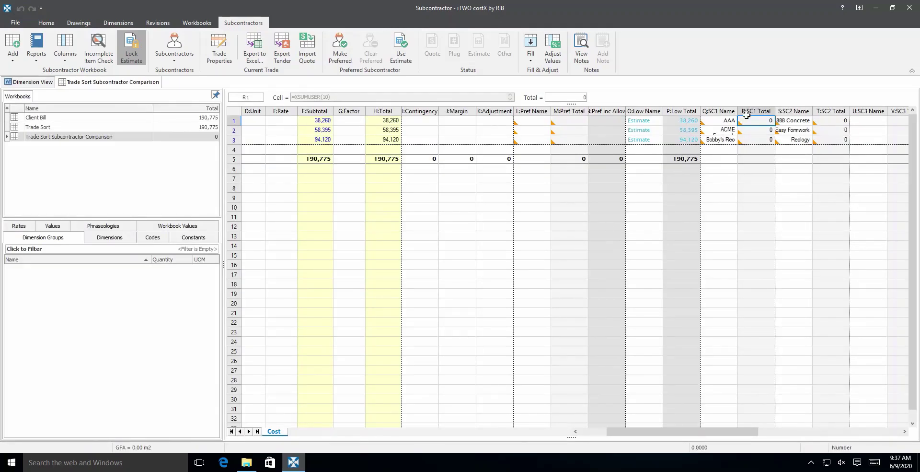
Import the quote file "Quote - AAA Conc - 2020-05-14 - Trade Sort" for AAA Concrete in the CONCRETE trade.
click(727, 119)
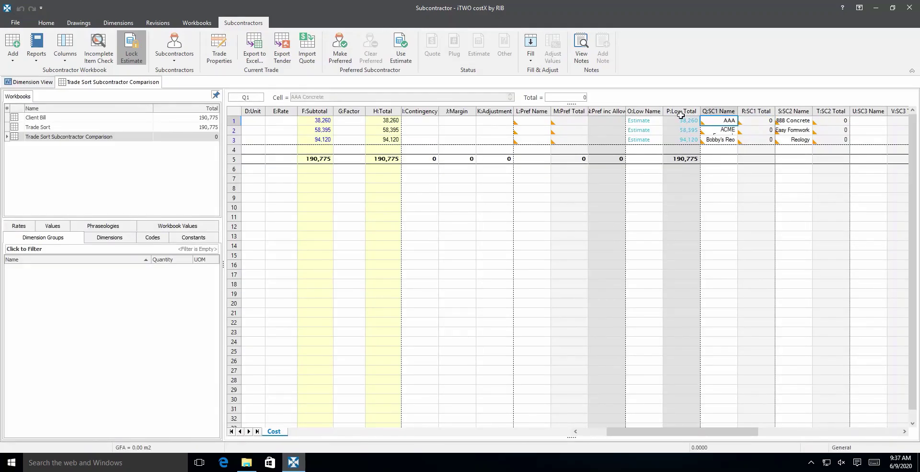
click(750, 119)
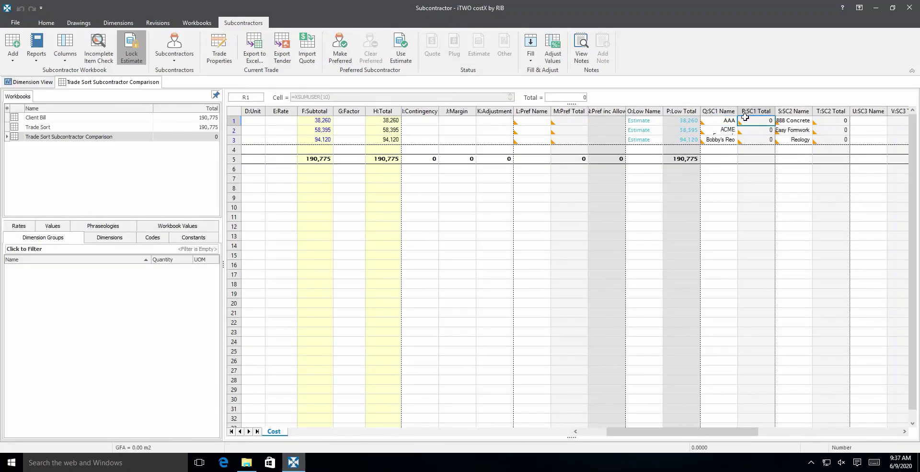
click(307, 48)
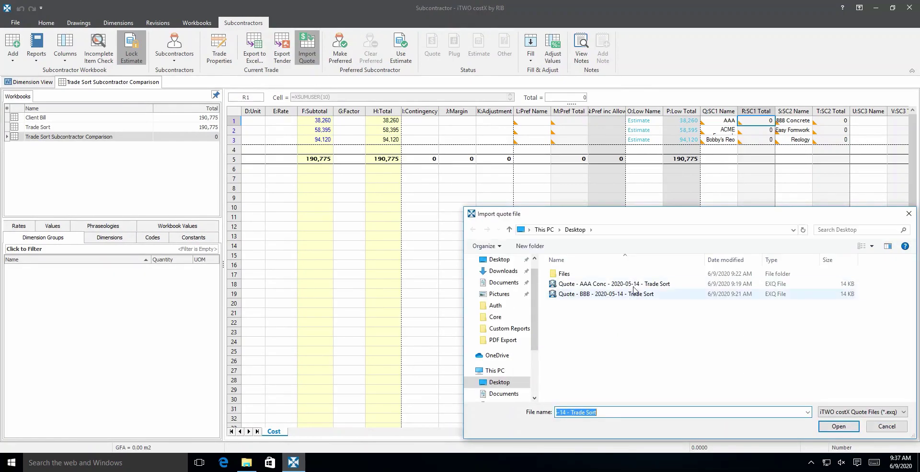
click(633, 284)
click(832, 428)
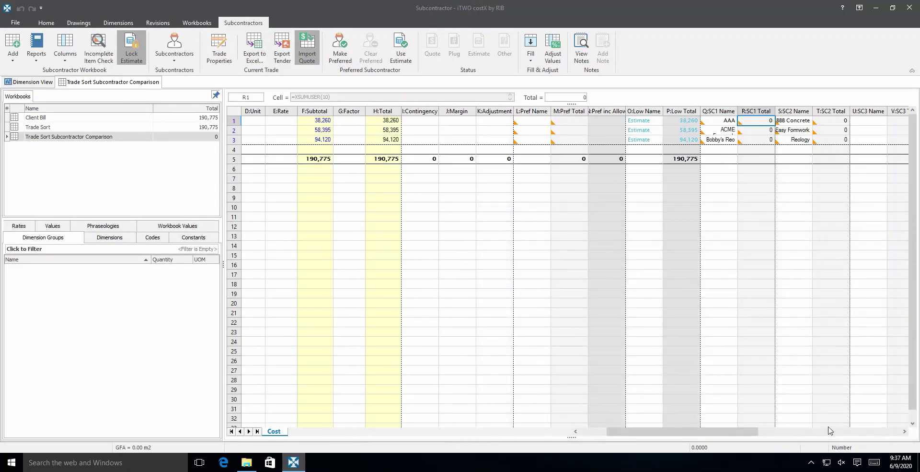
click(569, 203)
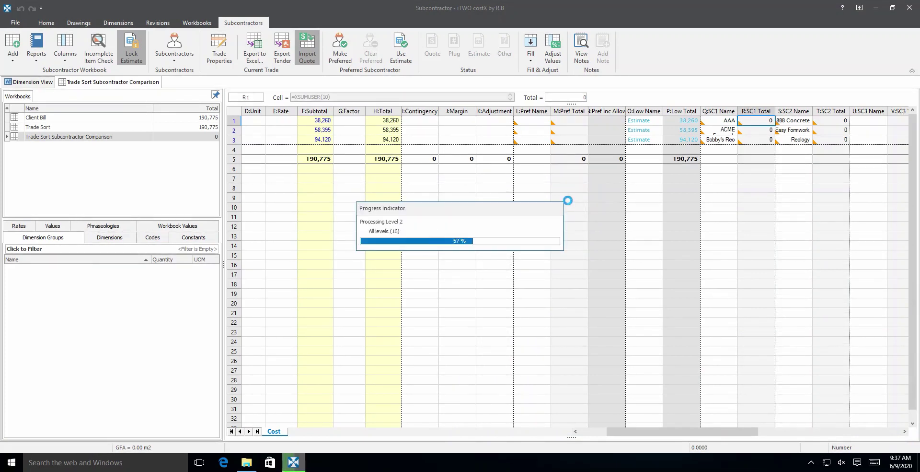
click(575, 192)
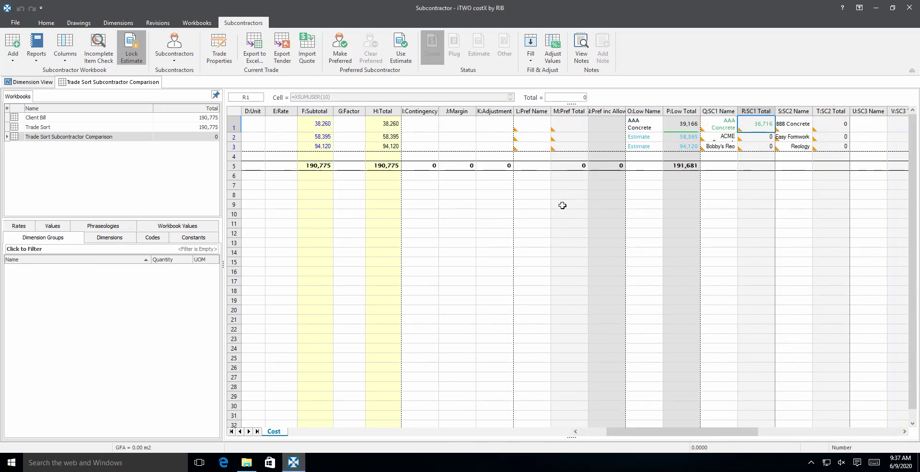
Import the quote file "Quote - BBB - 2020-05-14 - Trade Sort" for BBB Concrete in the CONCRETE trade.
click(825, 126)
click(306, 48)
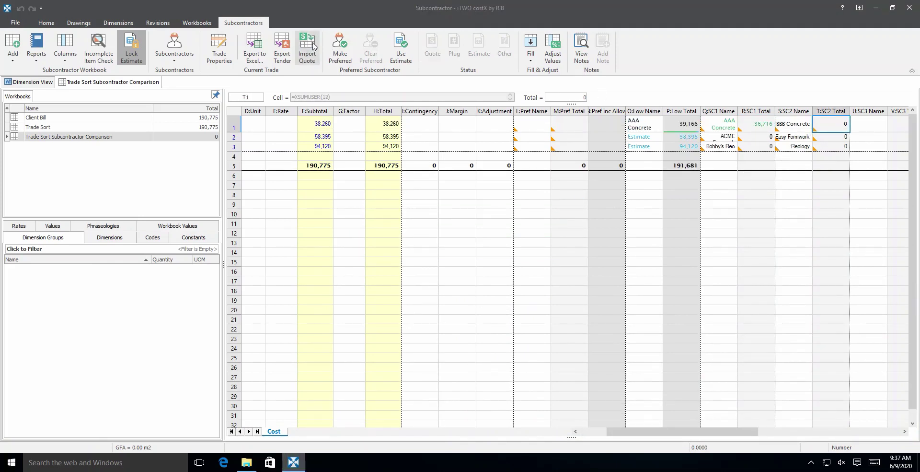
click(606, 294)
click(850, 429)
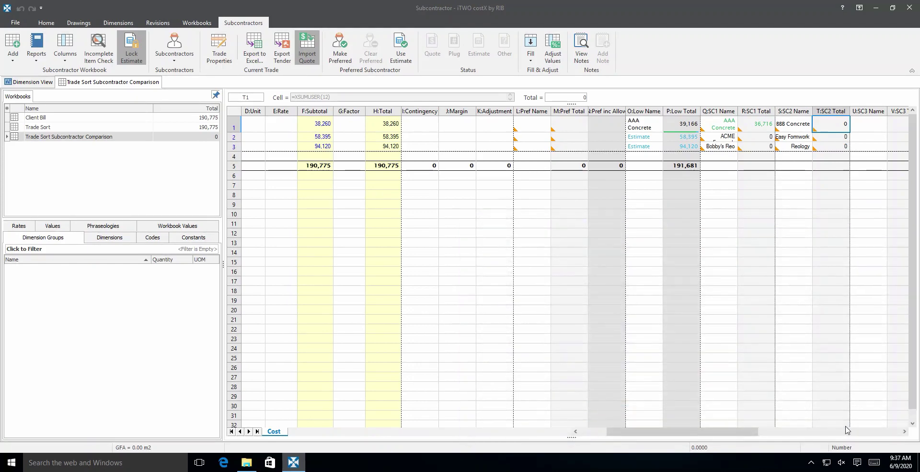
click(570, 202)
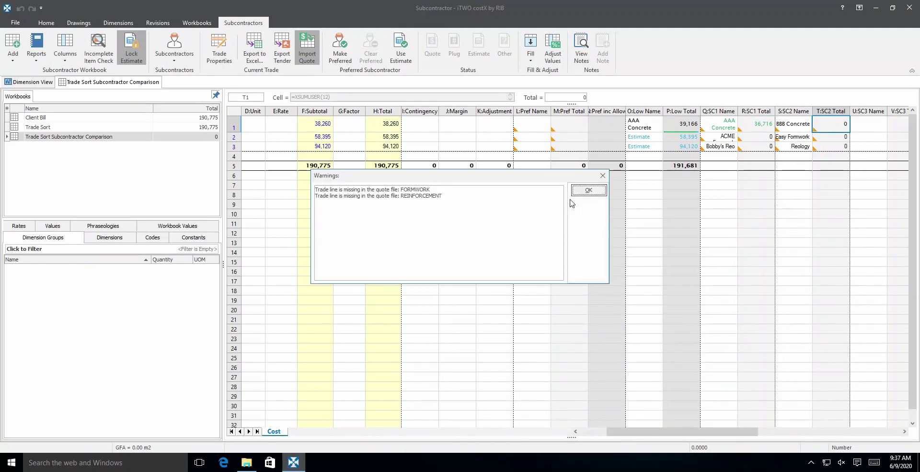
click(589, 190)
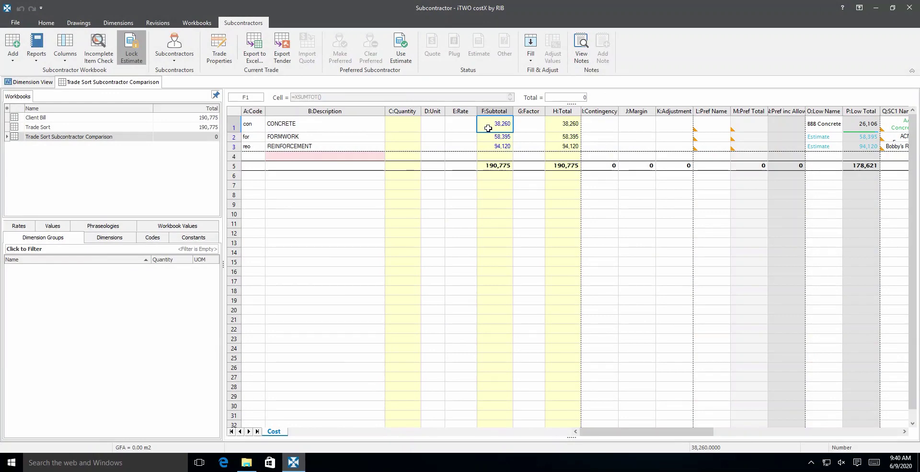
Open the CONCRETE trade's item breakdown and hide the Factor and Total columns on all levels.
double_click(488, 128)
drag(531, 142, 557, 142)
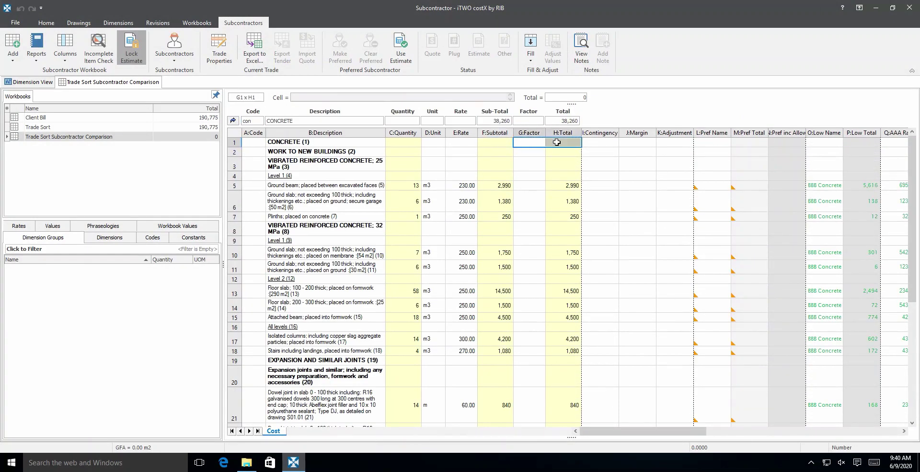
right_click(544, 145)
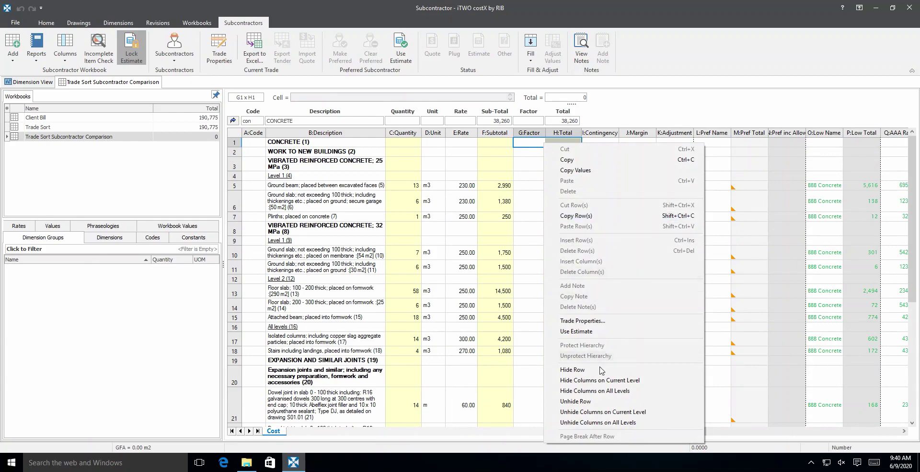
click(597, 390)
Freeze the columns up to Subtotal, using the first Contingency cell, and compare the AAA and BBB rates alongside them.
click(535, 142)
right_click(535, 143)
click(561, 155)
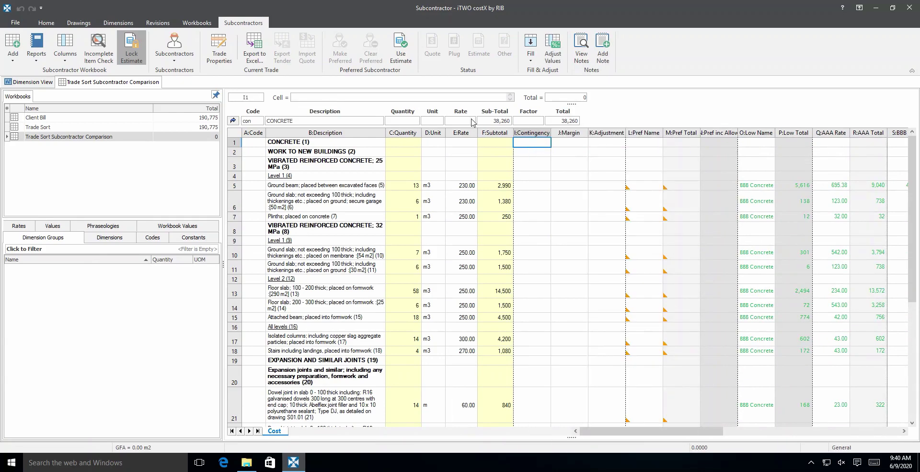
click(65, 48)
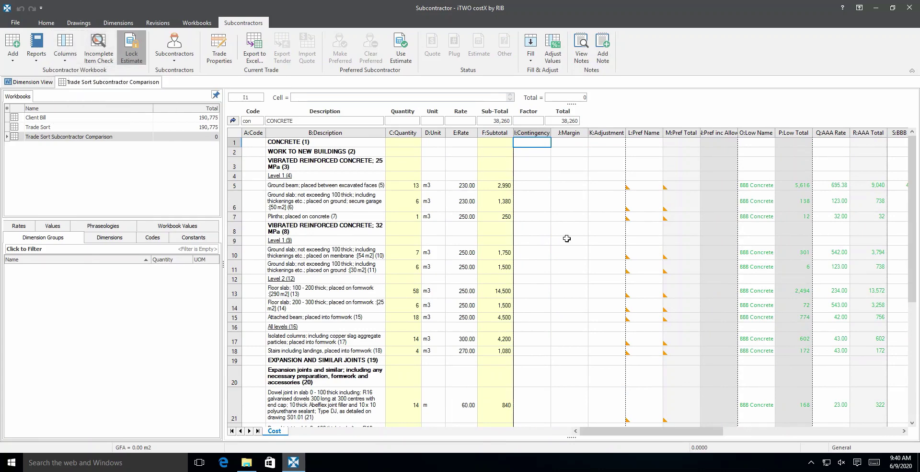
scroll(695, 432, right, 4)
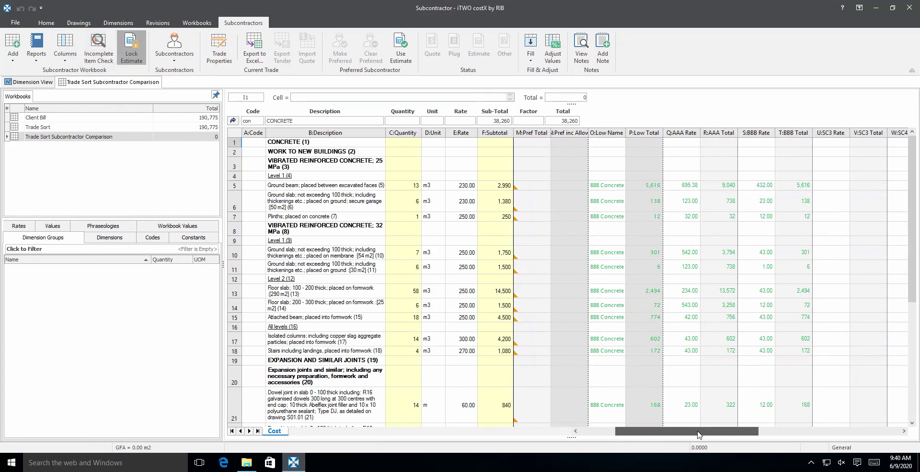
Review the AAA and BBB rates, lowest names and totals for all CONCRETE items down to the integral finishes.
scroll(744, 214, down, 5)
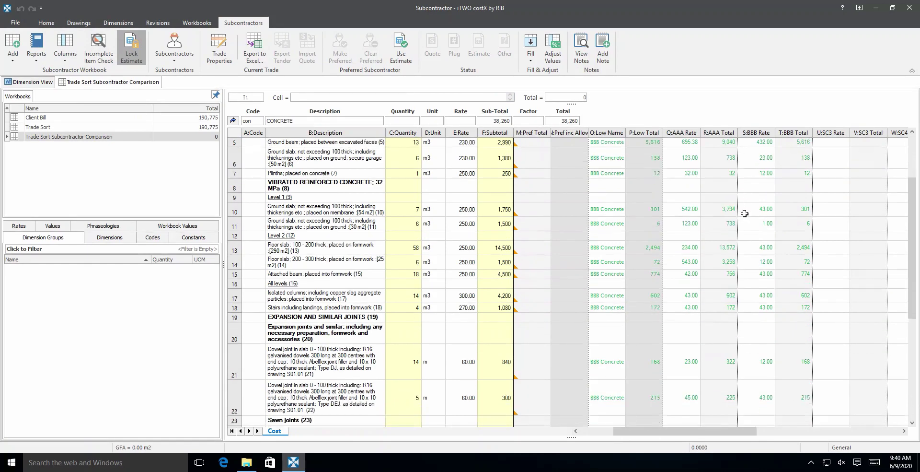
scroll(744, 214, down, 1)
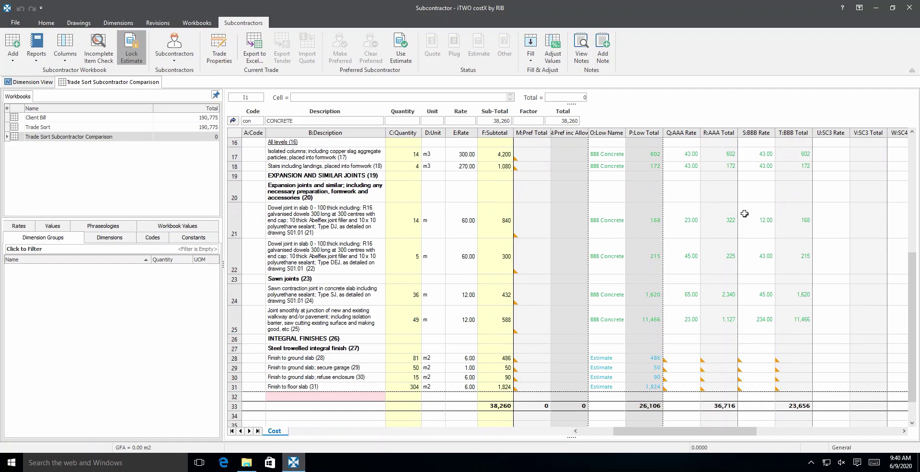
scroll(745, 214, up, 1)
scroll(745, 213, up, 2)
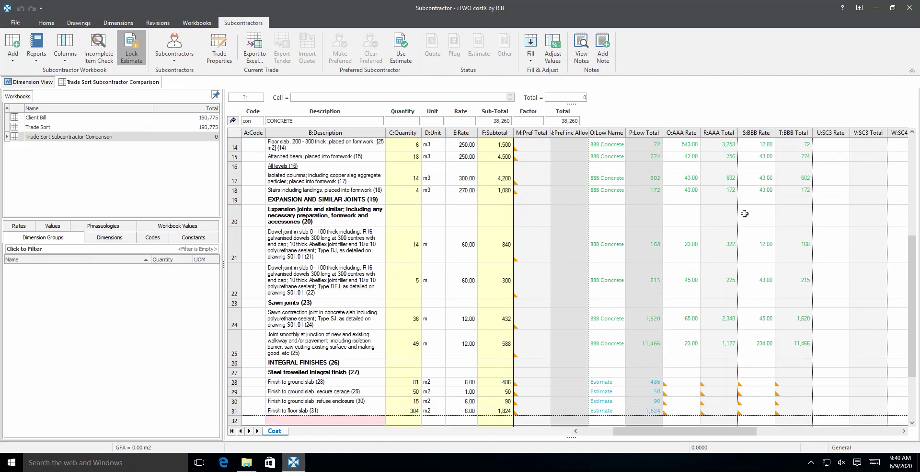
scroll(744, 213, up, 5)
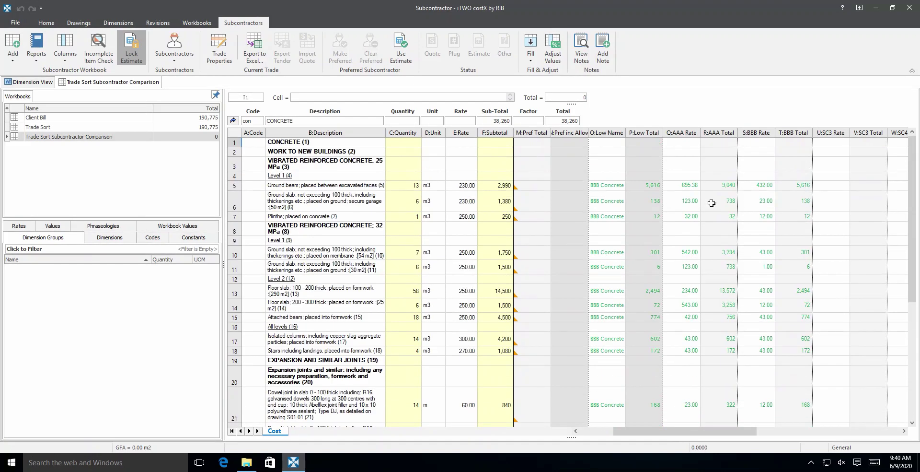
Turn off Single Preferred for the CONCRETE trade, accept the warning and review the lowest subcontractor per item.
click(219, 47)
click(235, 161)
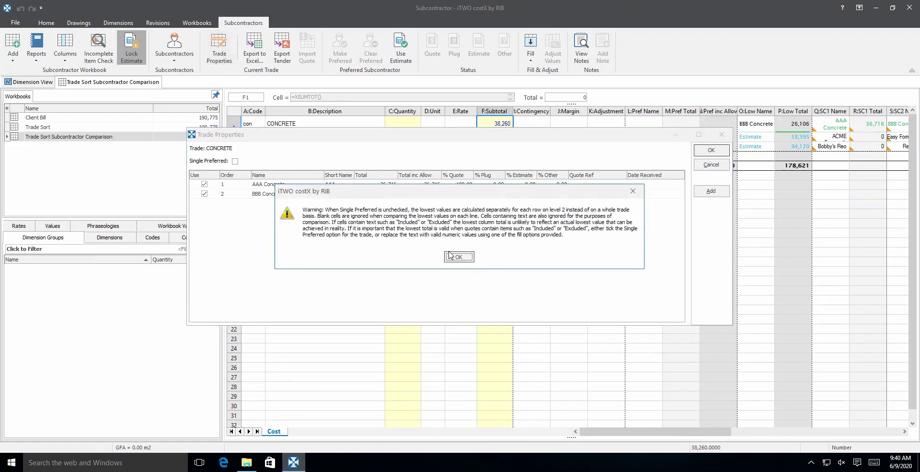
click(451, 255)
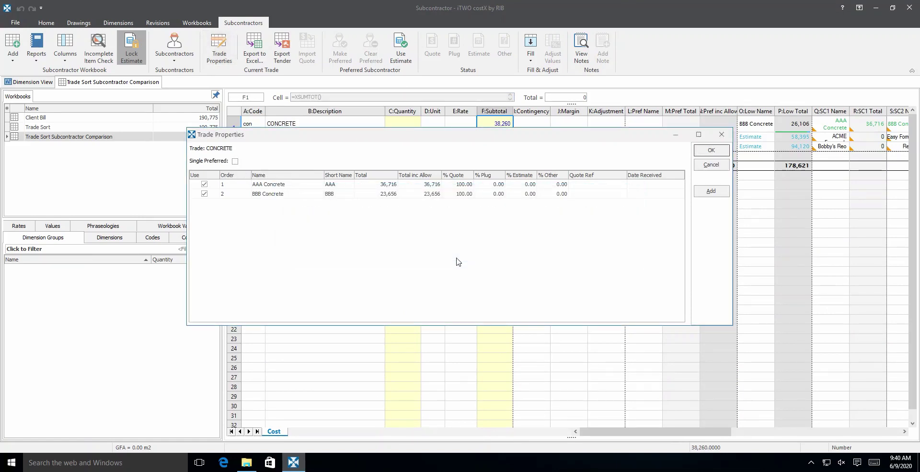
click(711, 150)
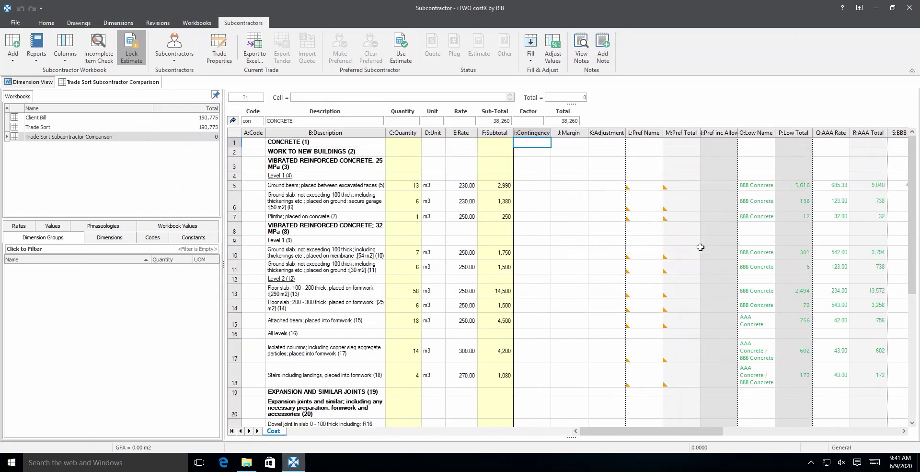
mouse_move(915, 203)
mouse_down()
mouse_move(905, 326)
mouse_move(906, 201)
mouse_up()
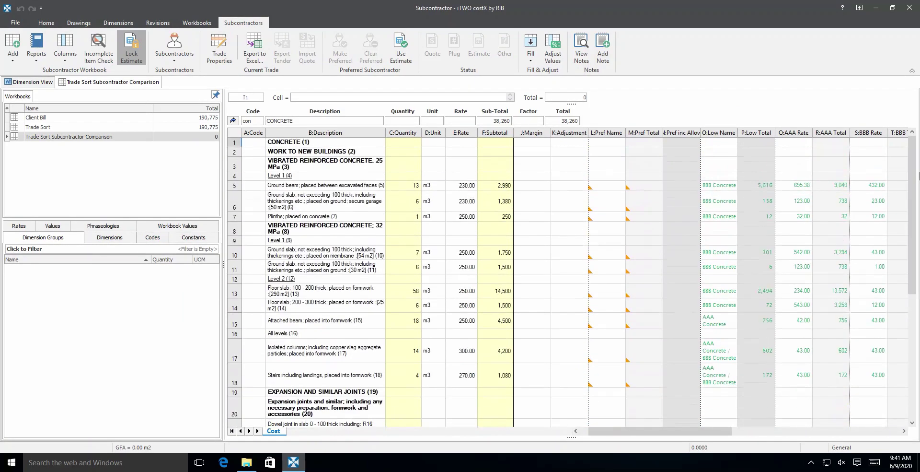
Turn Single Preferred back on for the CONCRETE trade and reopen its item breakdown.
click(218, 60)
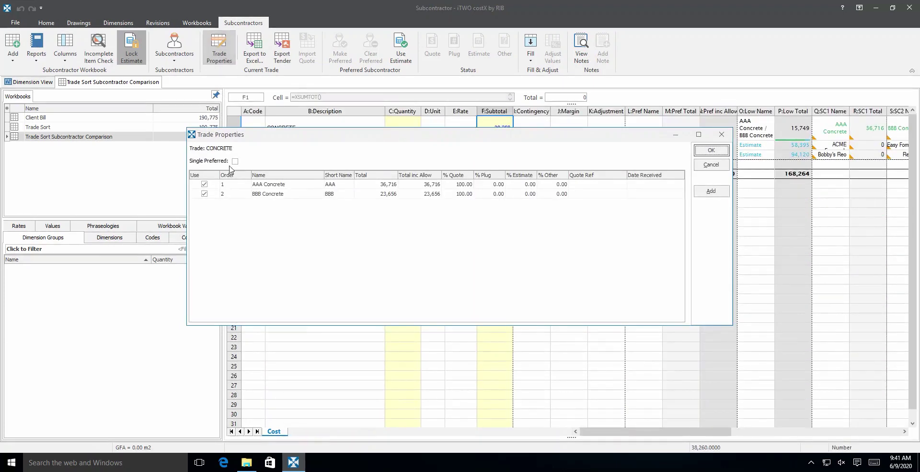
click(235, 161)
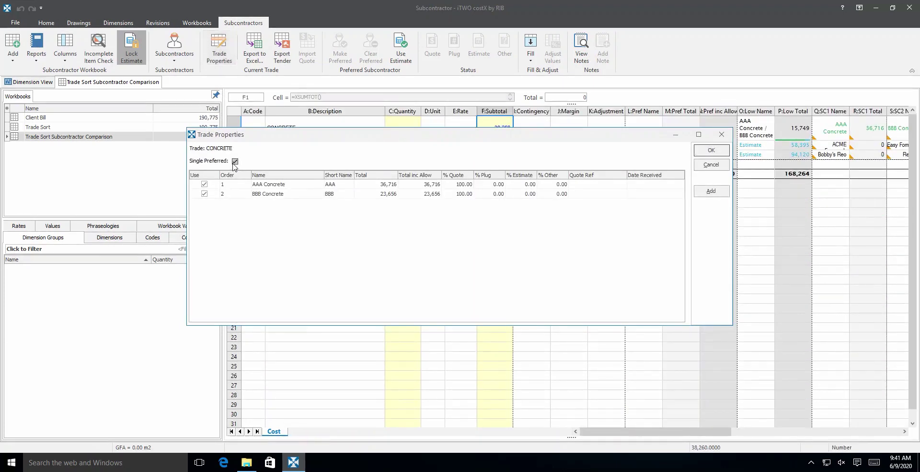
click(727, 151)
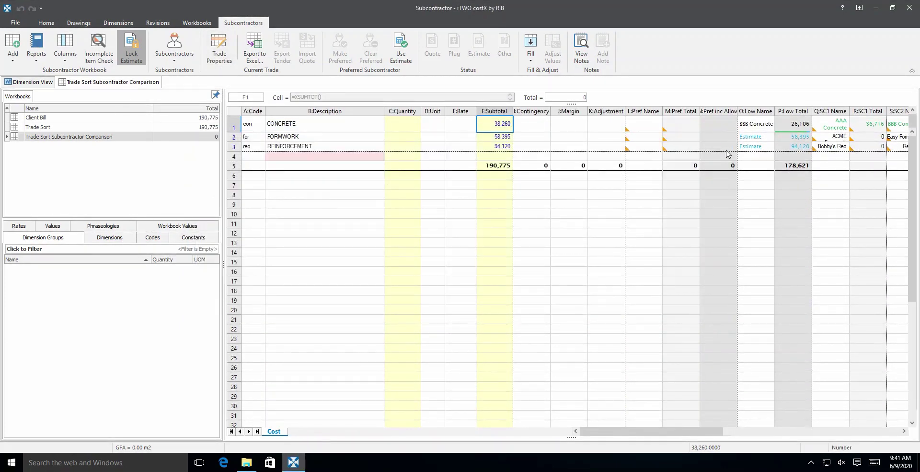
double_click(727, 151)
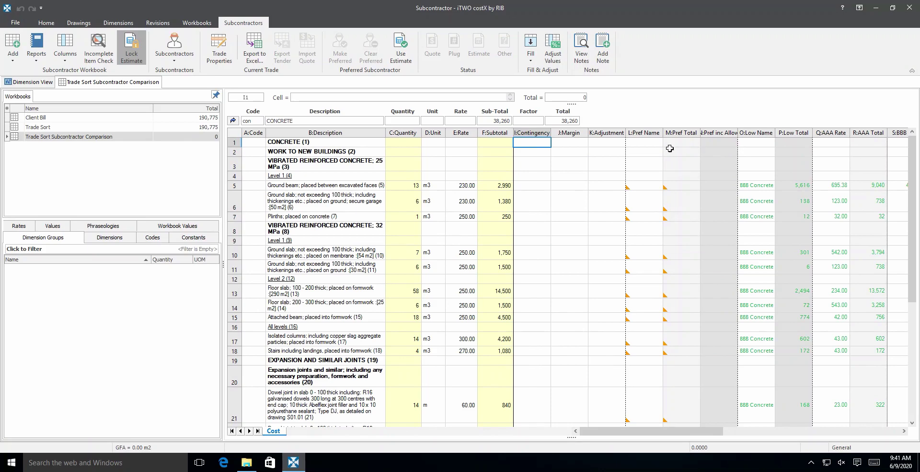
Clear AAA Concrete's excluded rates for the four steel trowelled finish items, rows 28 to 31, and fill them from the estimate.
scroll(669, 149, down, 4)
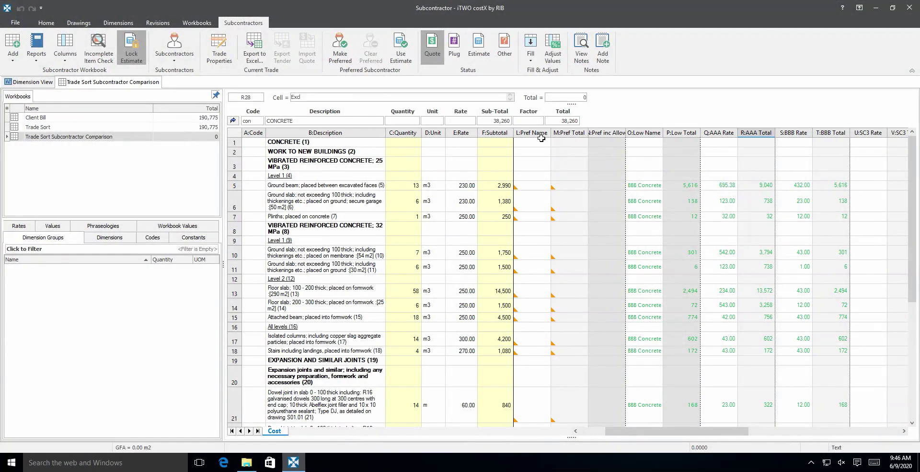
click(541, 140)
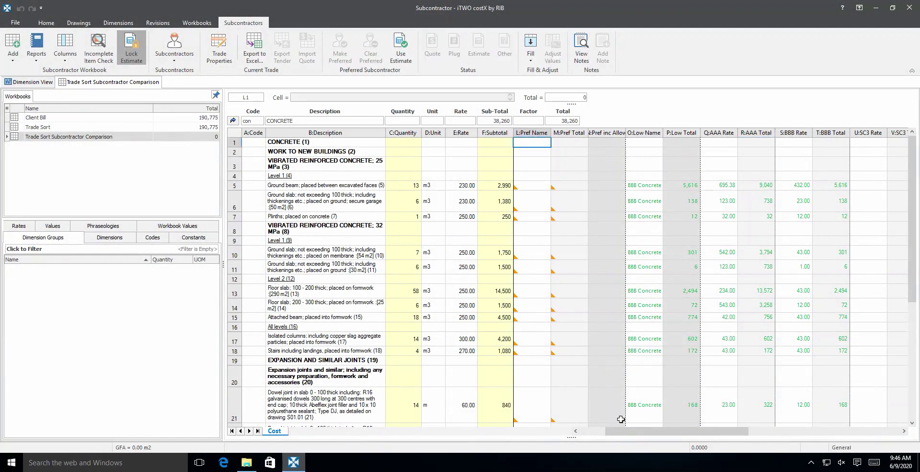
drag(625, 436, 633, 435)
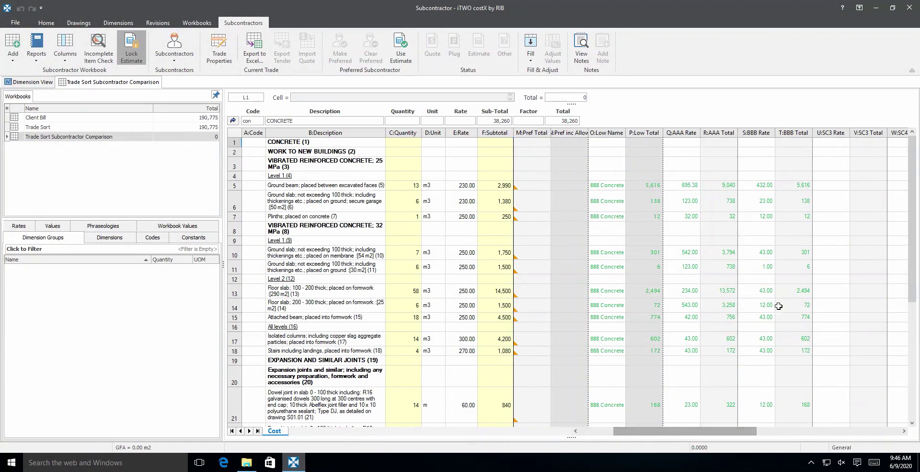
scroll(792, 290, down, 4)
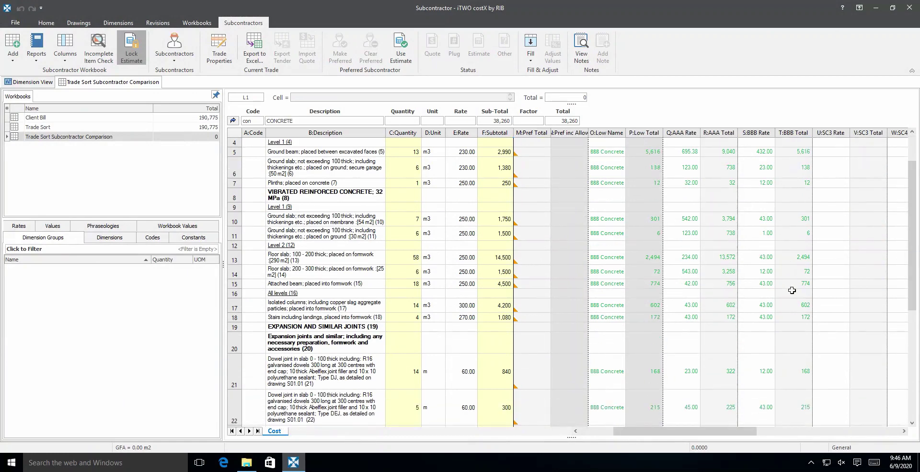
scroll(792, 290, down, 3)
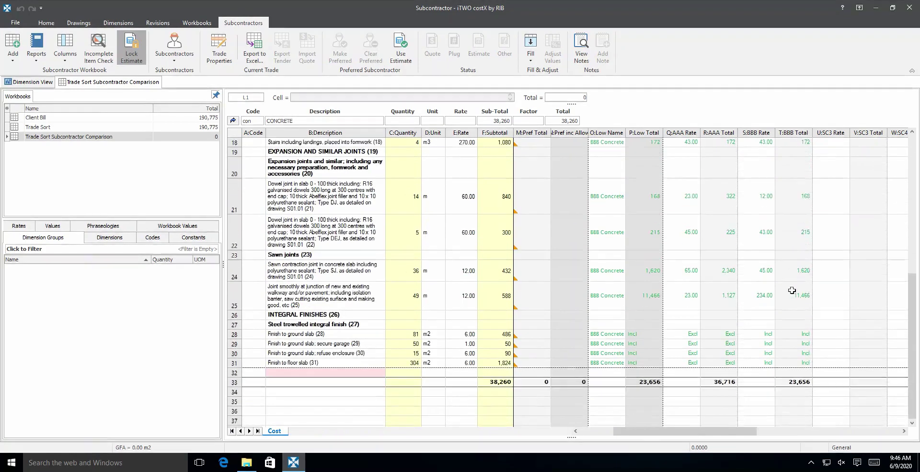
drag(688, 257, 688, 284)
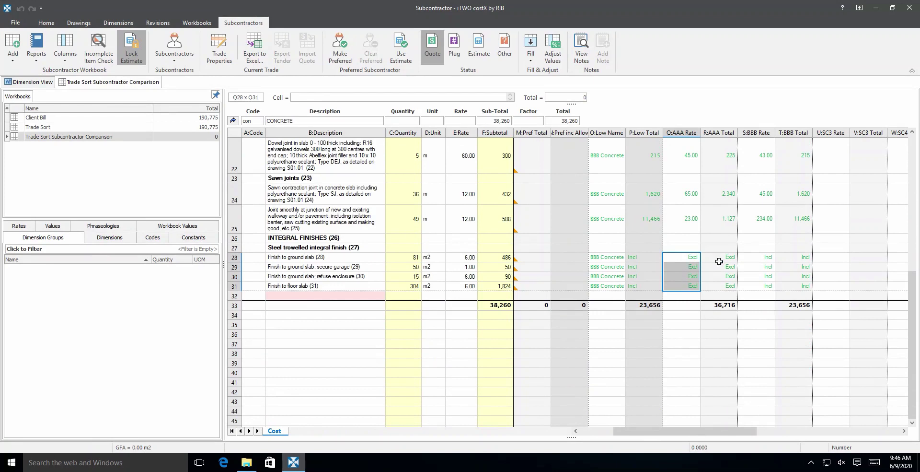
key(Delete)
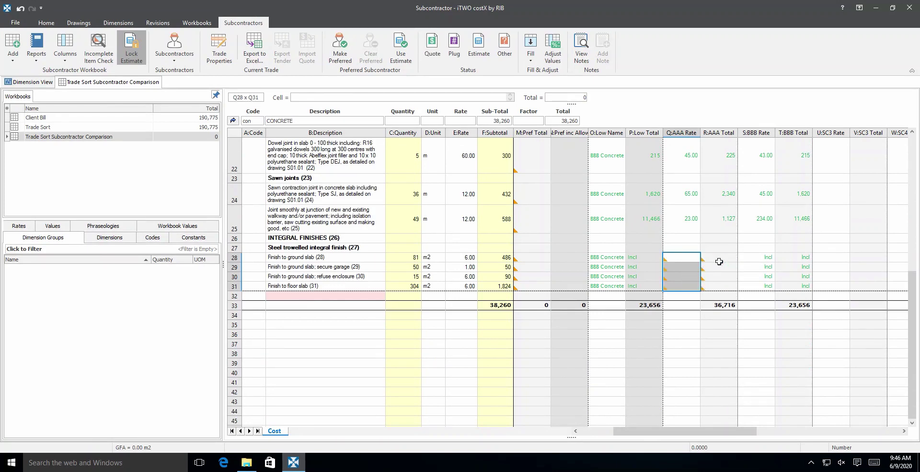
click(530, 61)
click(531, 53)
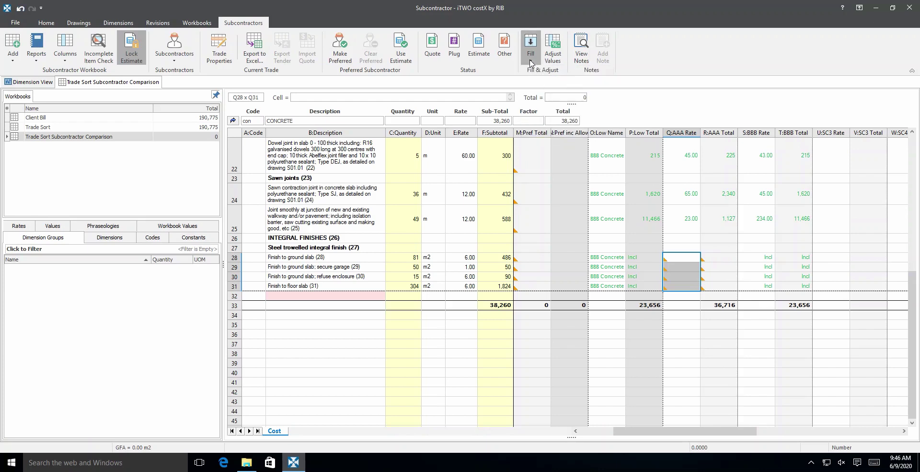
click(530, 62)
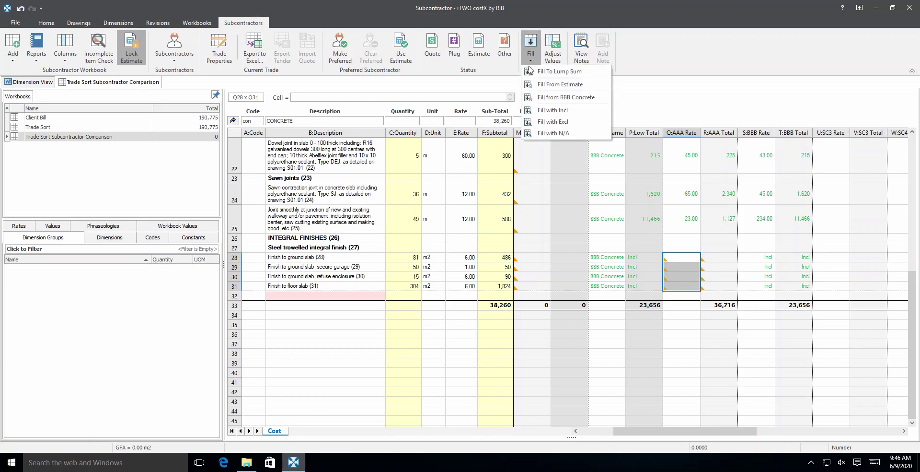
click(593, 85)
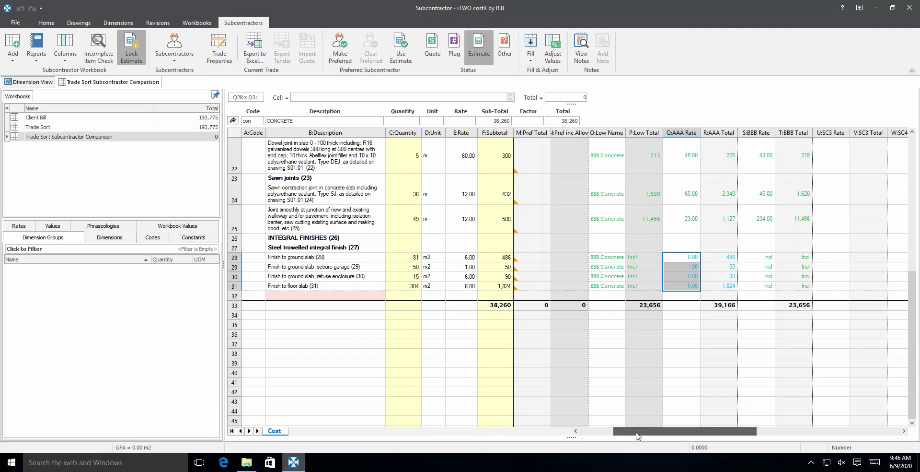
Make BBB Concrete the preferred subcontractor for the CONCRETE trade, using its ground beam rate, and return to the trade summary.
drag(636, 436, 612, 435)
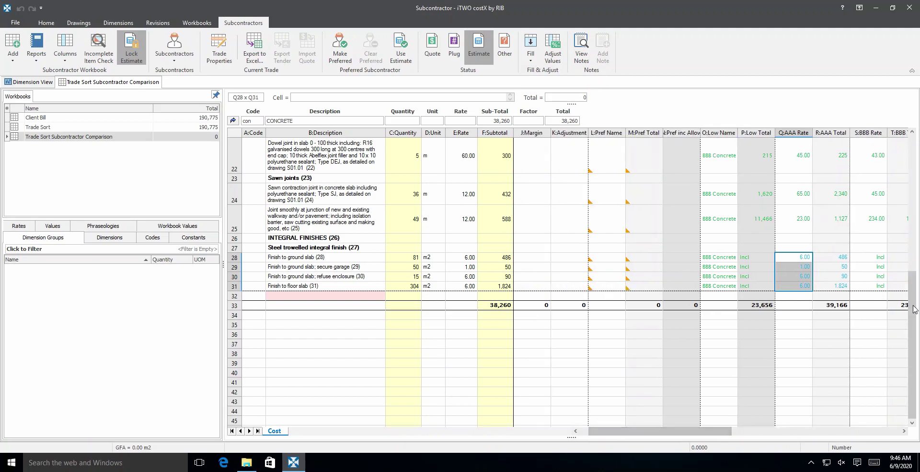
drag(916, 310, 916, 161)
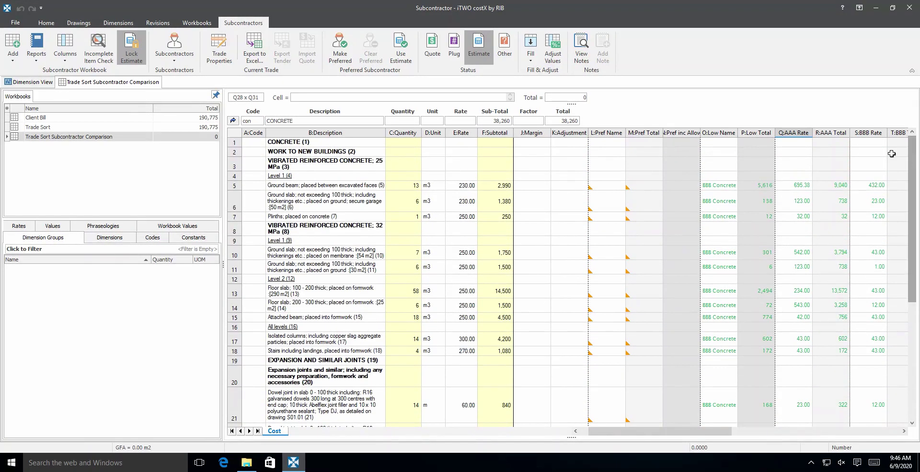
click(873, 185)
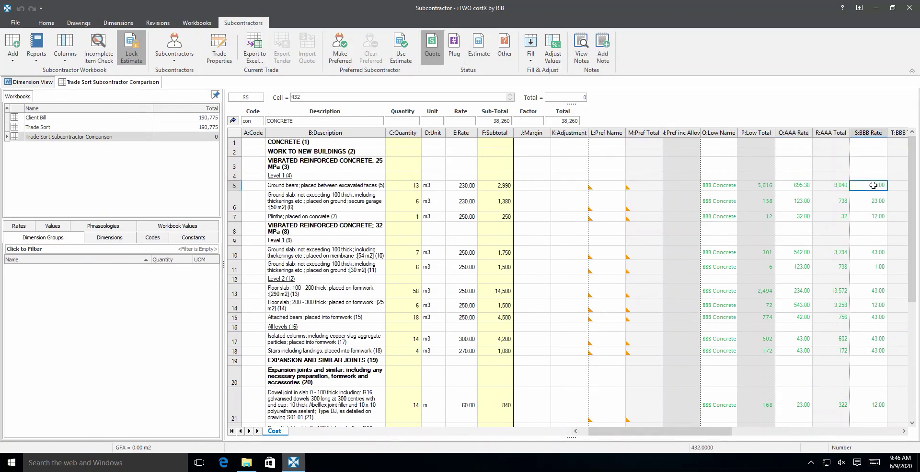
drag(702, 434, 707, 436)
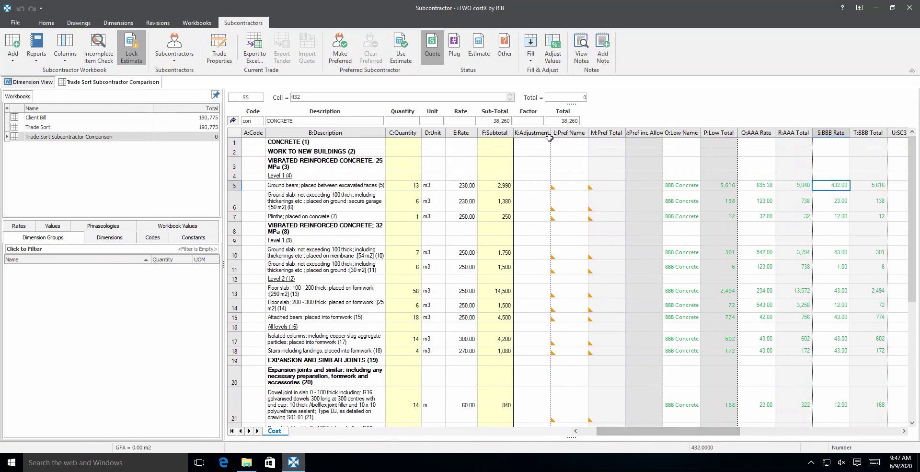
click(335, 54)
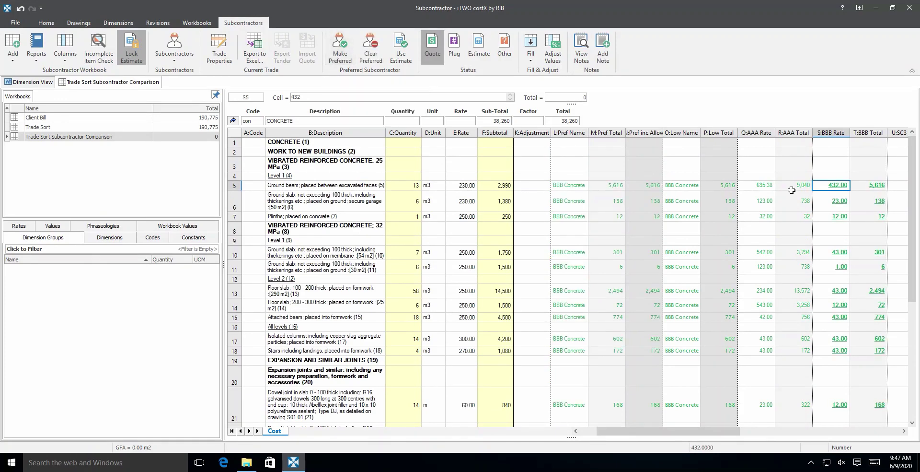
mouse_move(911, 196)
mouse_down()
mouse_move(895, 344)
mouse_move(919, 181)
mouse_up()
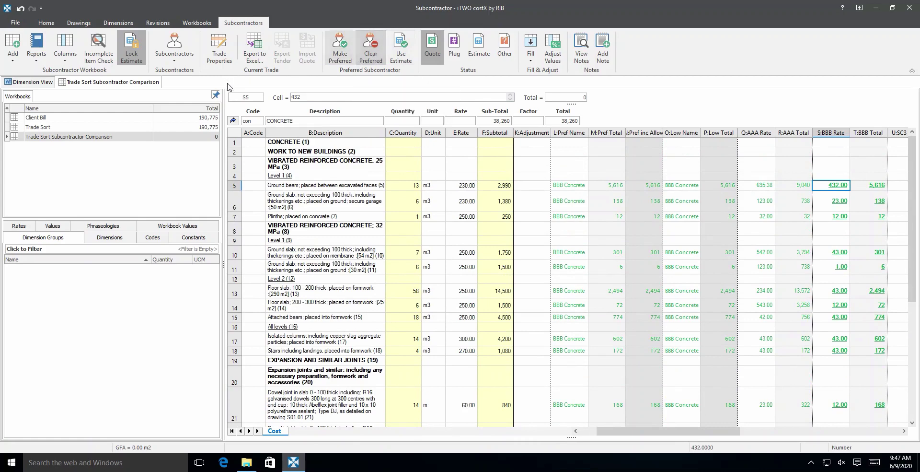
click(232, 120)
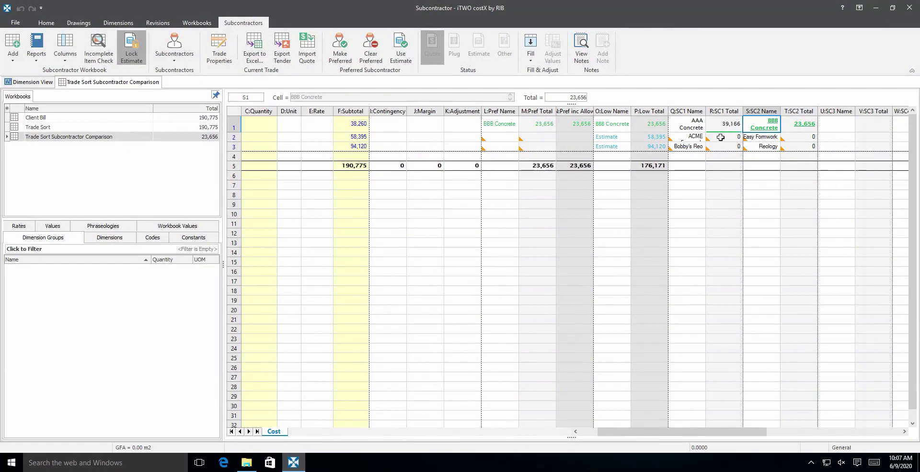
Fill ACME Formwork's FORMWORK total to a lump sum of 55,000 with Quote status, and open the trade's breakdown to review the distributed rates.
click(721, 137)
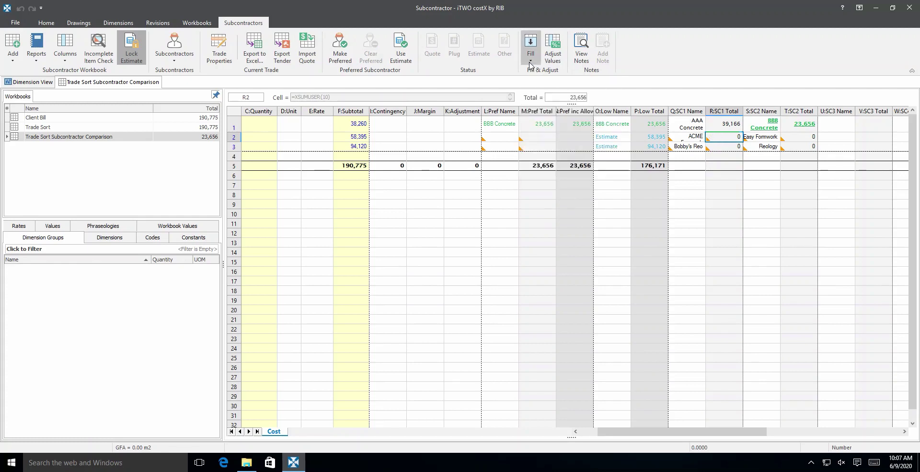
click(530, 62)
click(530, 71)
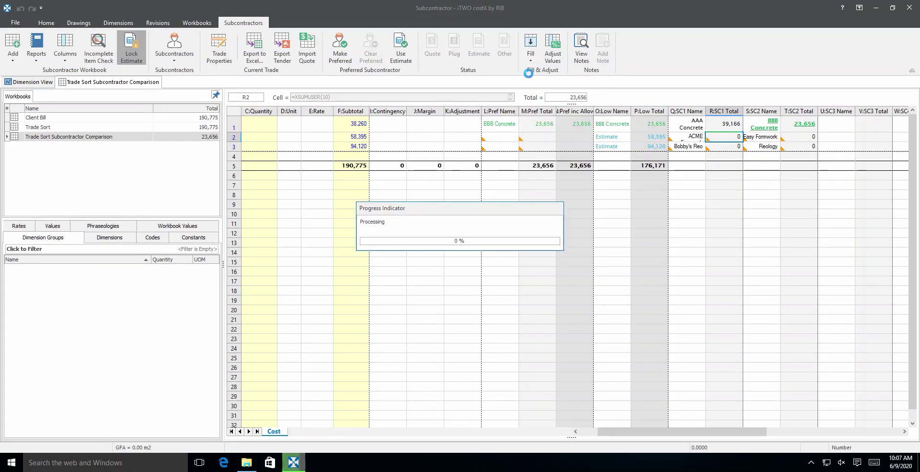
click(475, 239)
text(550)
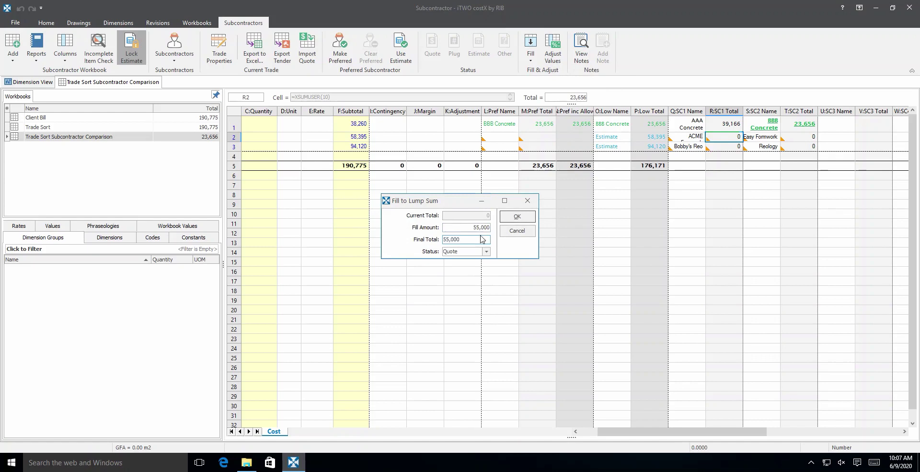
click(507, 217)
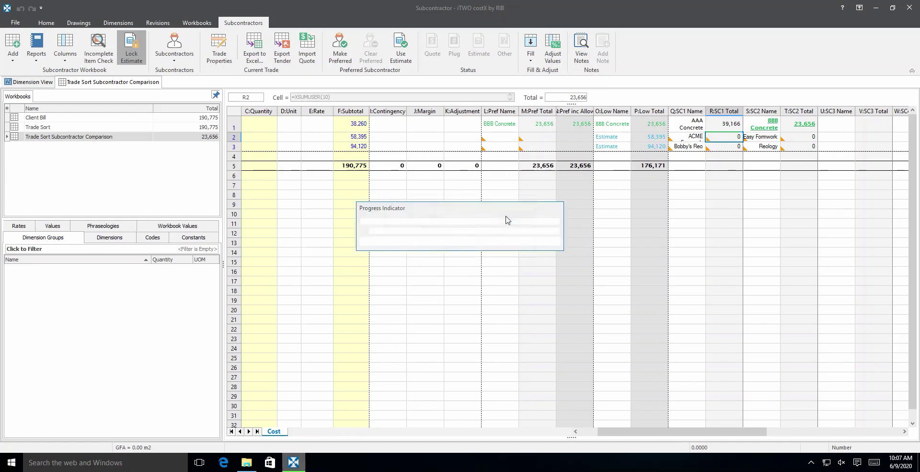
double_click(720, 139)
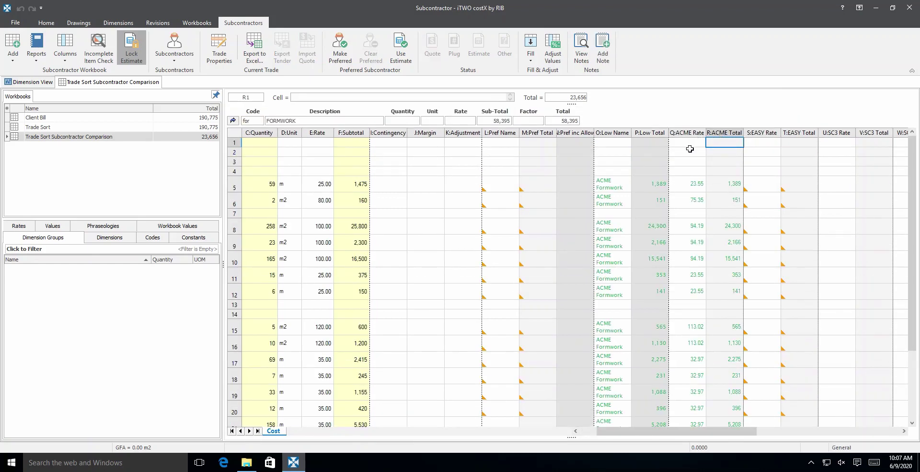
drag(916, 168, 915, 236)
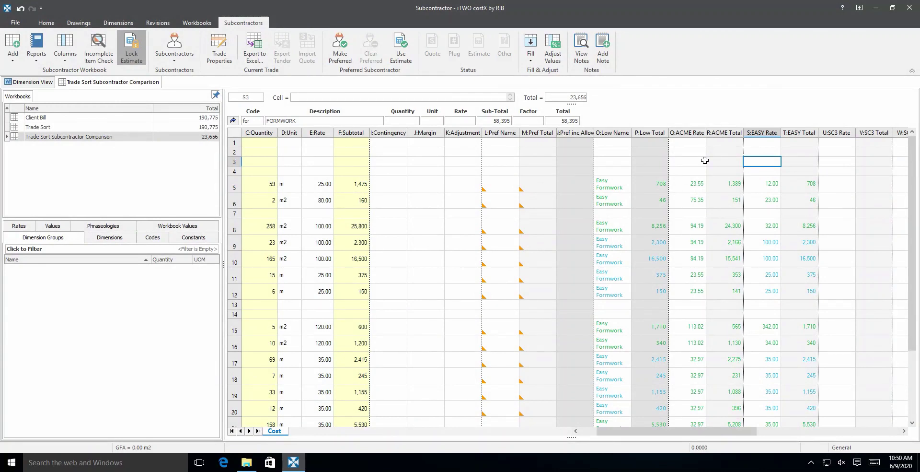
Set Easy Formwork's quoted rates in rows 5, 6, 8, 15, 16, 21 and 22 to Plug status.
click(680, 185)
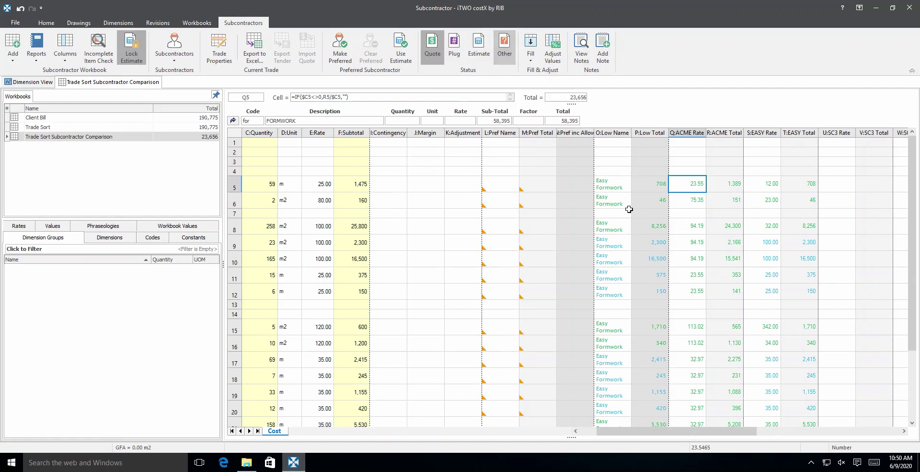
drag(755, 186, 759, 225)
click(454, 48)
click(767, 281)
scroll(767, 282, down, 3)
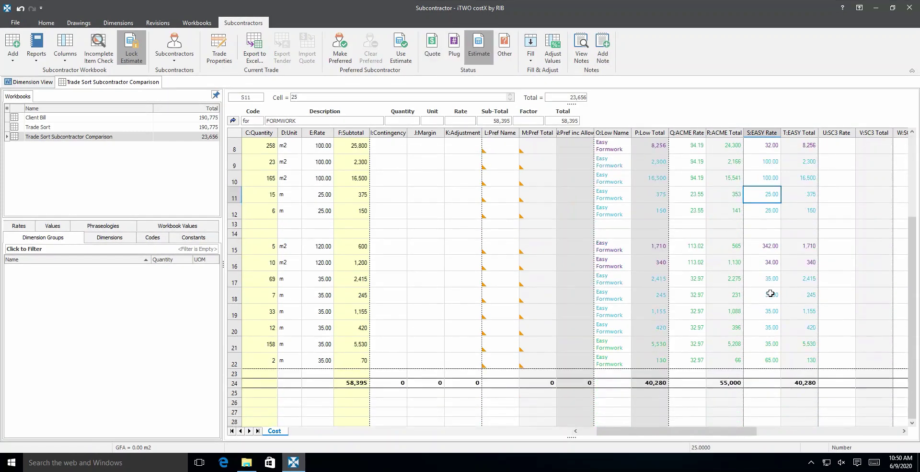
drag(767, 312, 764, 324)
click(454, 48)
click(731, 262)
scroll(738, 257, up, 3)
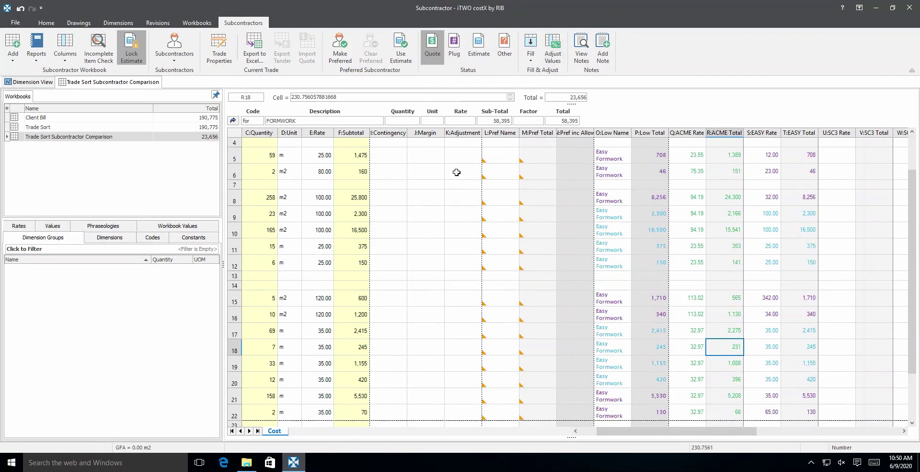
Return to the trade summary and check Easy Formwork's FORMWORK total and its status colours.
click(234, 121)
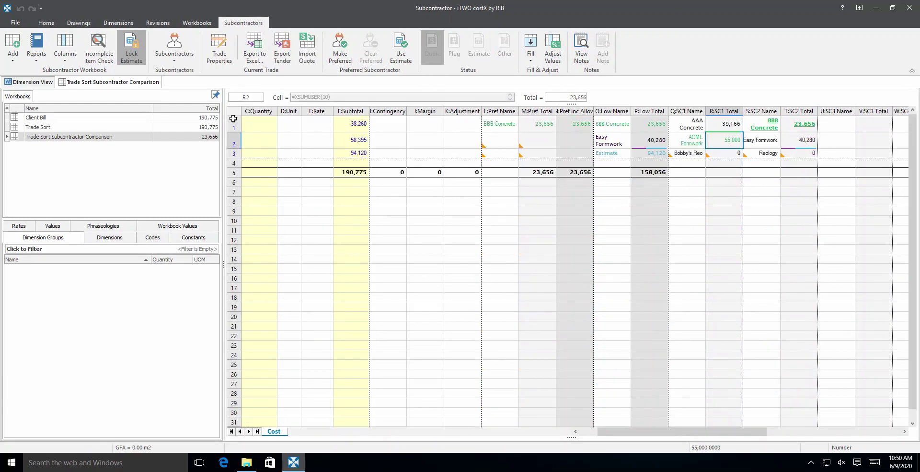
click(778, 144)
click(803, 142)
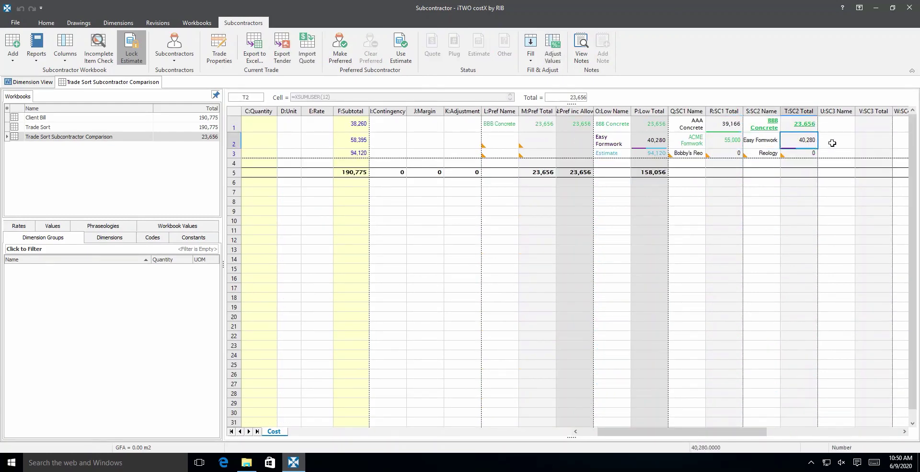
click(836, 142)
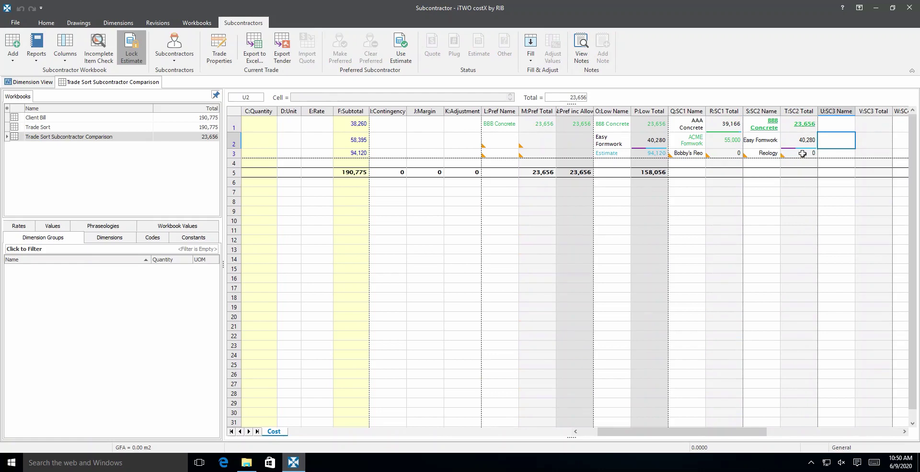
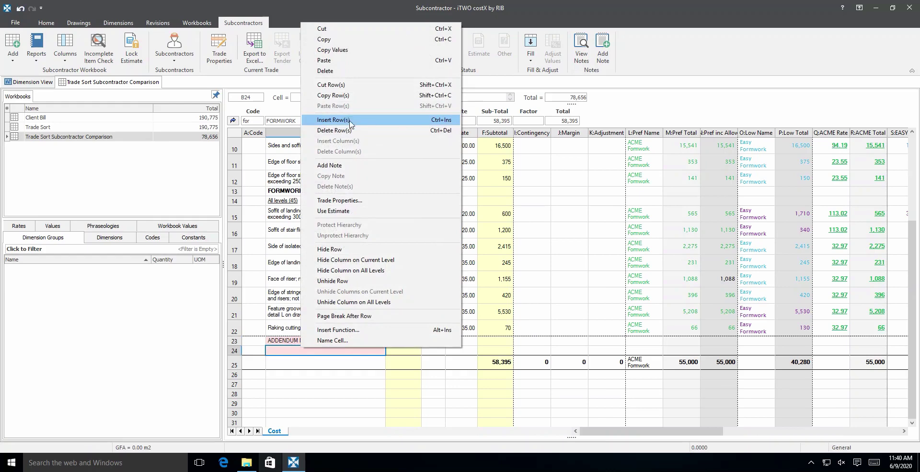
Insert two rows below ADDENDUM NO. 1 and copy the FORMWORK CLASS 4 (34) heading into row 24.
right_click(318, 350)
click(356, 120)
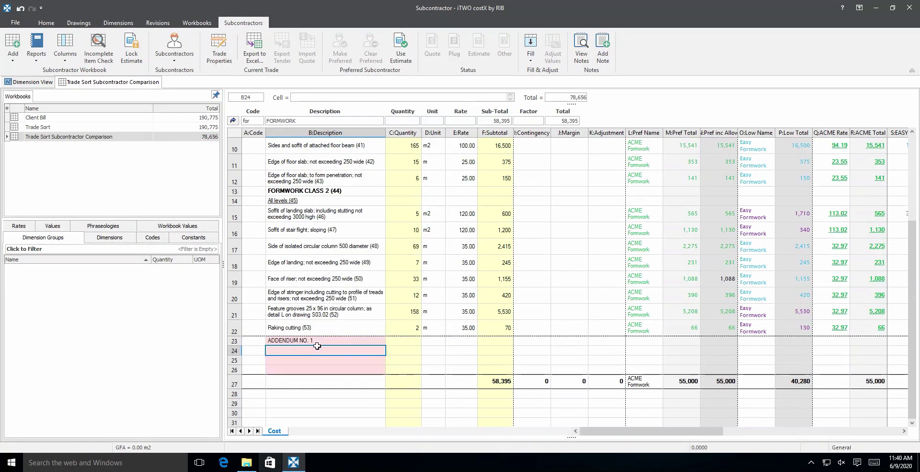
click(338, 189)
scroll(331, 173, up, 3)
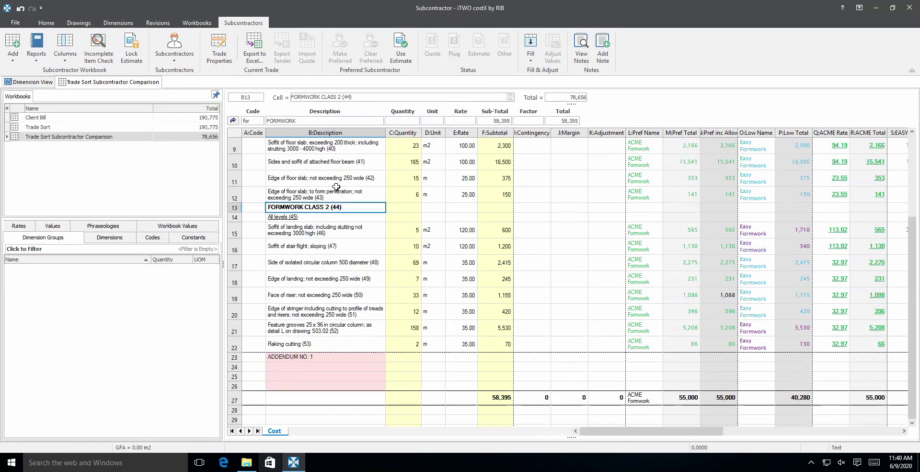
click(321, 152)
scroll(307, 264, down, 5)
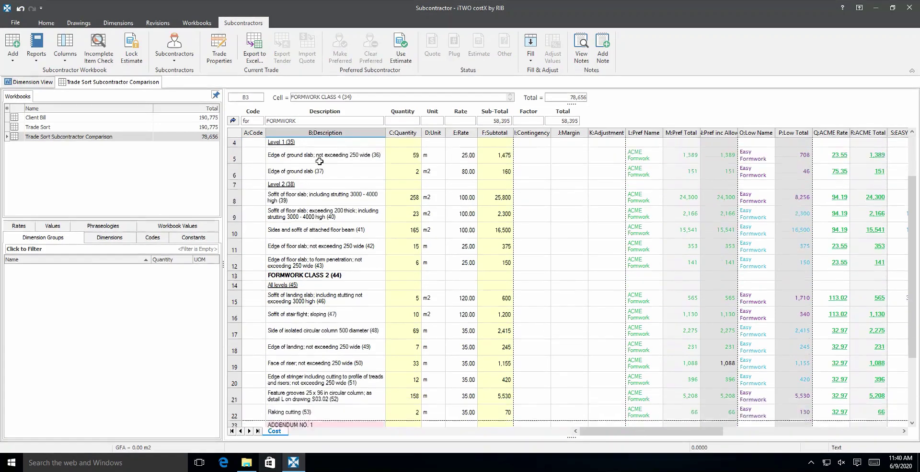
click(296, 352)
text(FORMWORK CLASS 4 (34))
Copy the Level 2 (38) heading and its floor slab soffit item (39) from rows 7 and 8 into rows 25 and 26.
scroll(301, 183, up, 2)
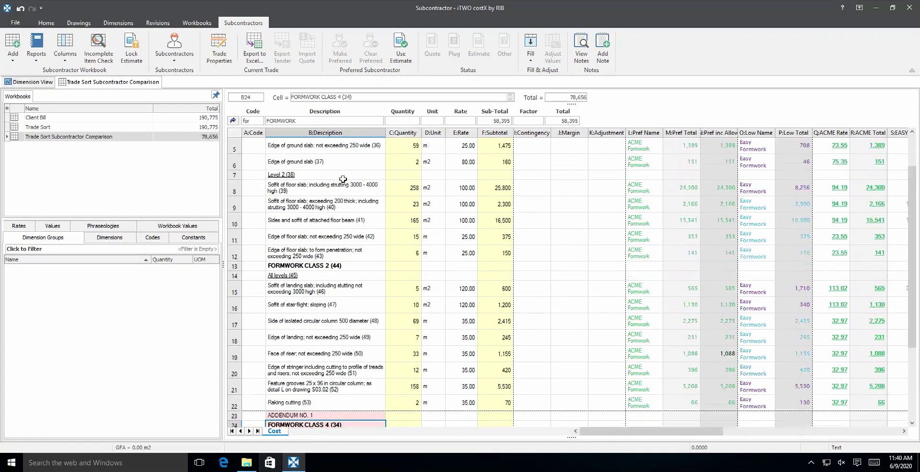
drag(301, 182, 301, 194)
key(ctrl+c)
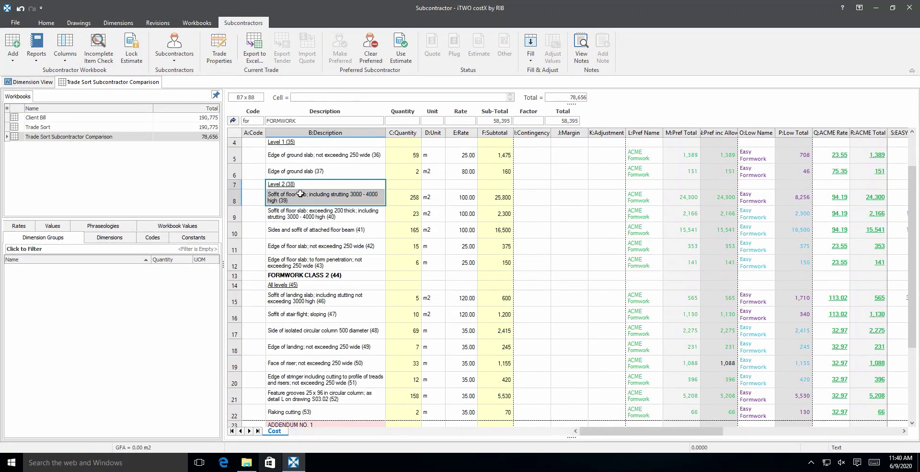
scroll(300, 195, down, 3)
right_click(290, 360)
click(337, 137)
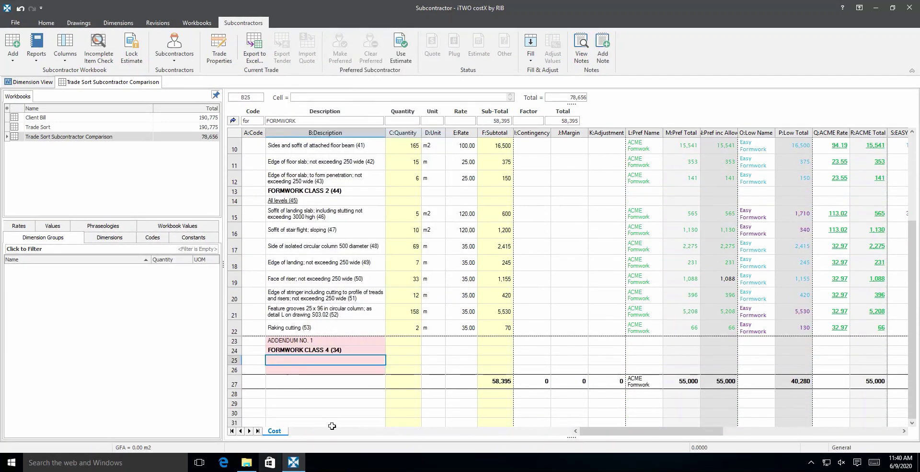
key(ctrl+v)
Duplicate the addendum's class heading, level and soffit lines into rows 27 to 29, changing the heading to FORMWORK CLASS 3 (34).
click(334, 385)
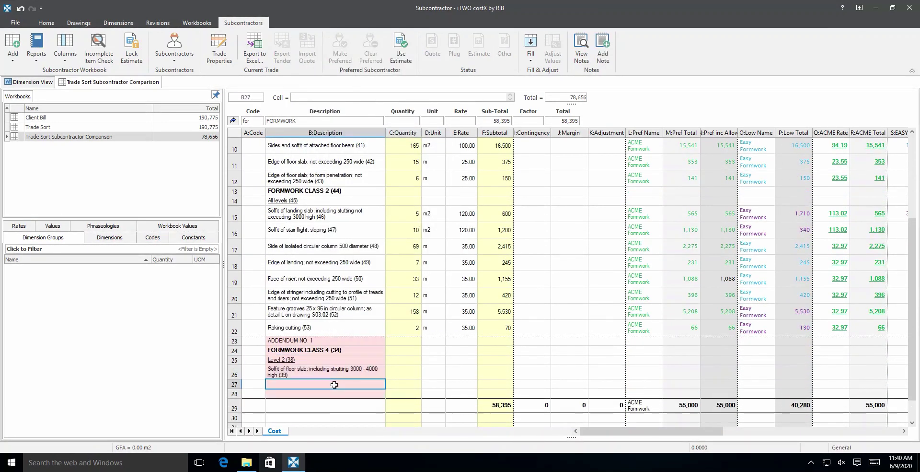
drag(307, 350, 335, 384)
key(Return)
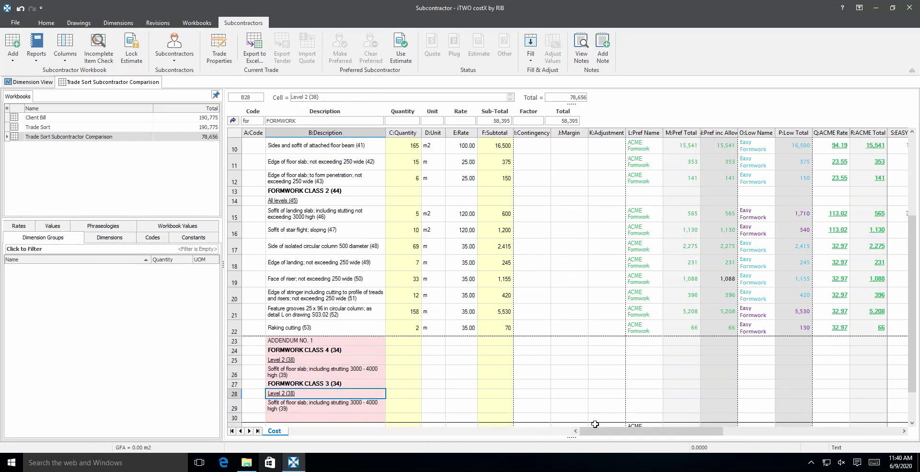
Give the Class 4 soffit item in row 26 a quantity of -50, unit m2 and rate 100.
drag(669, 432, 676, 435)
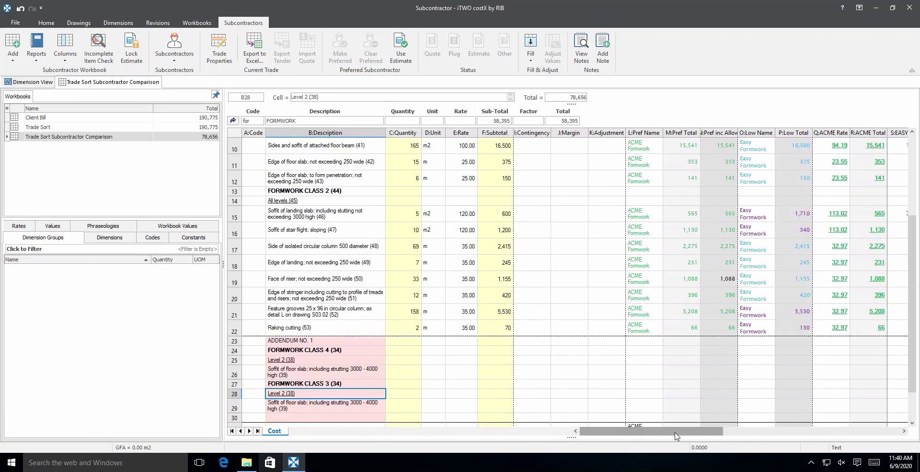
click(400, 373)
text(-50)
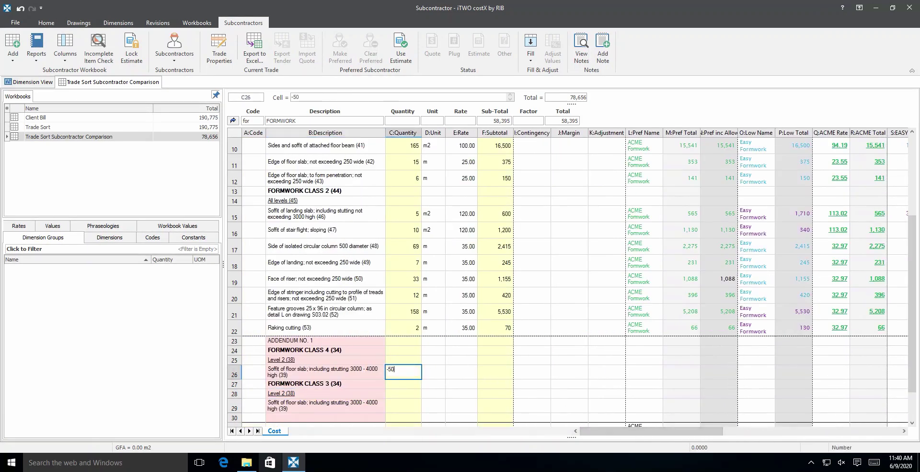
key(Tab)
text(m2)
key(Tab)
text(100)
key(Tab)
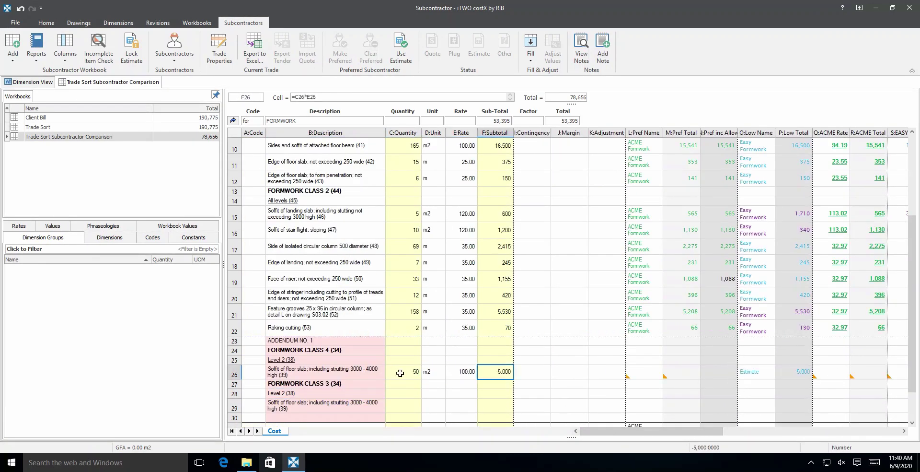
text(-5,000)
Give the Class 3 soffit item in row 29 a quantity of 50, unit m2 and rate 110.
click(396, 402)
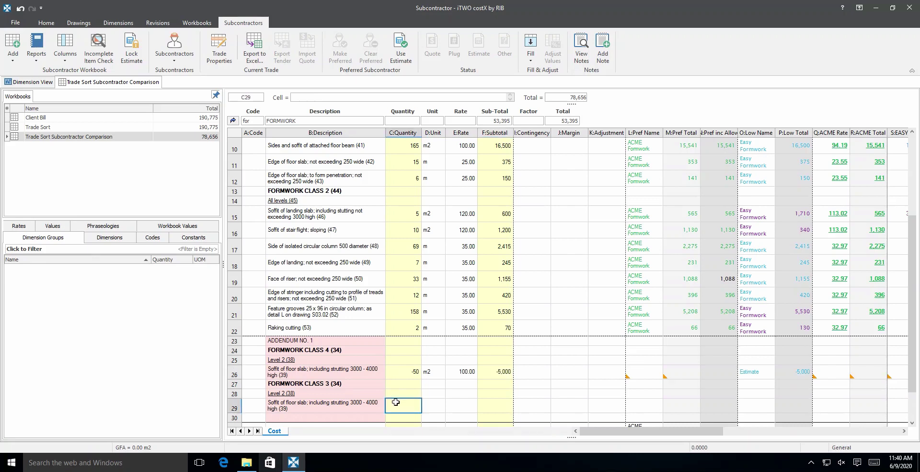
text(50)
key(Tab)
text(m2)
key(Tab)
text(10)
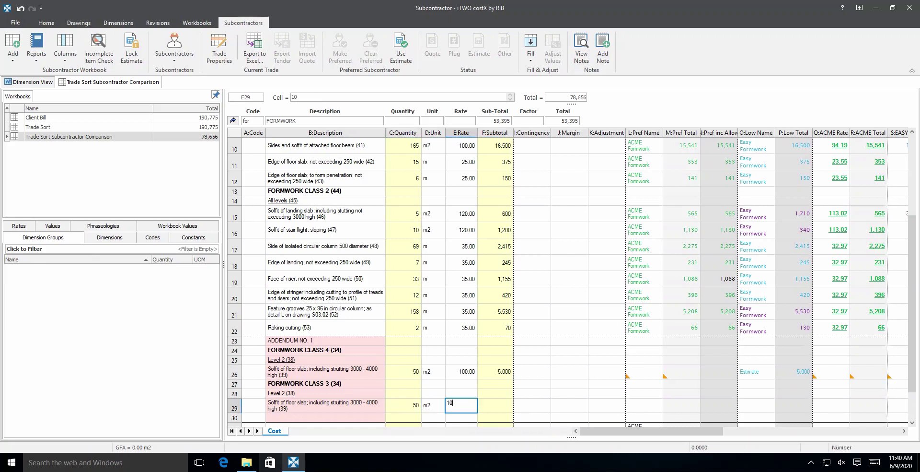
key(Tab)
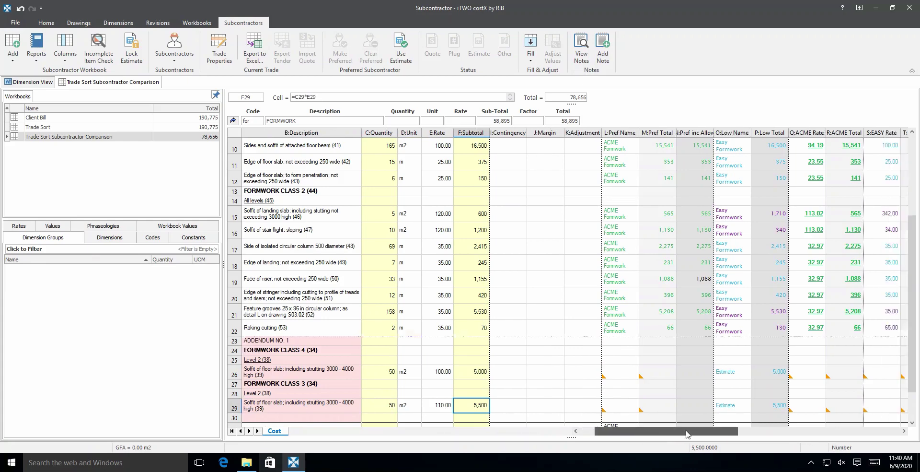
Copy ACME Formwork's soffit rate of 94.19 from row 8 into its rate for addendum row 26.
drag(688, 433, 743, 433)
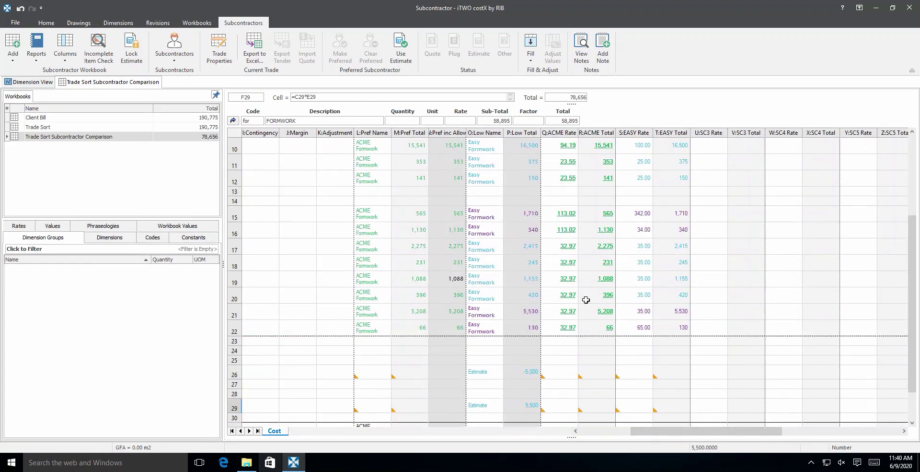
scroll(585, 301, up, 3)
scroll(578, 180, down, 1)
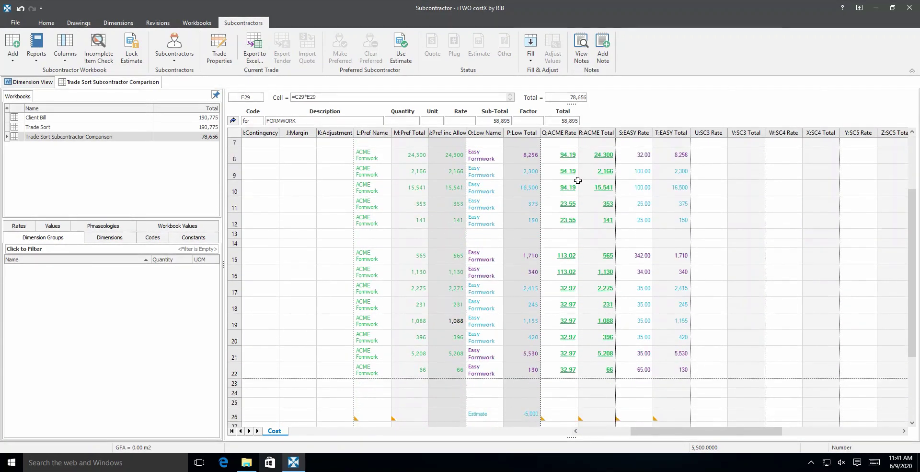
right_click(565, 195)
key(Escape)
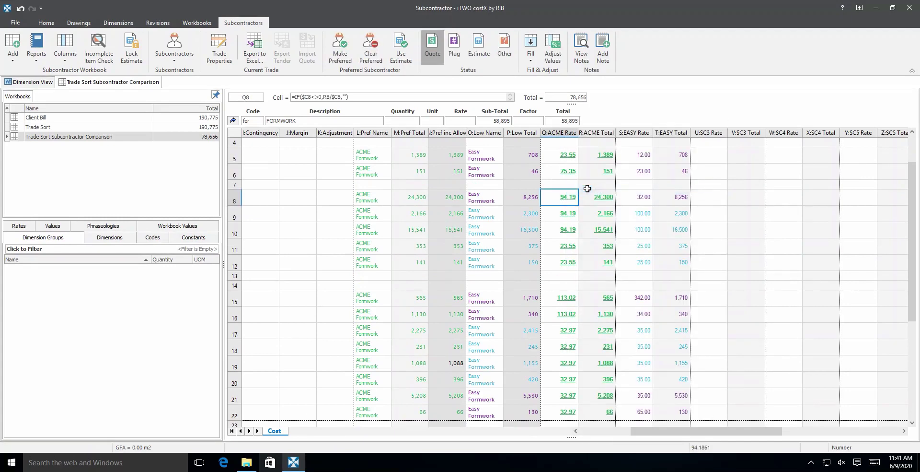
right_click(585, 191)
key(Escape)
scroll(575, 298, down, 2)
right_click(565, 370)
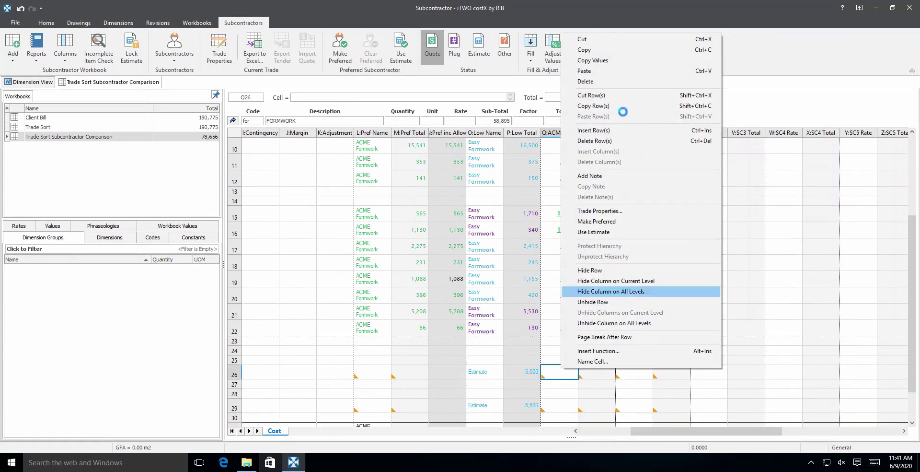
click(589, 71)
Copy Easy Formwork's soffit rate of 32.00 from row 8 into its rate for addendum row 26.
scroll(663, 262, up, 2)
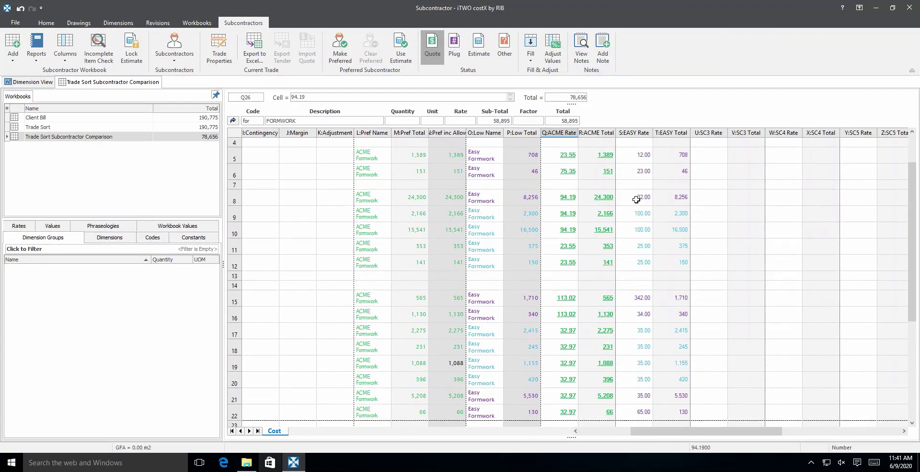
right_click(637, 198)
click(664, 146)
scroll(642, 230, down, 3)
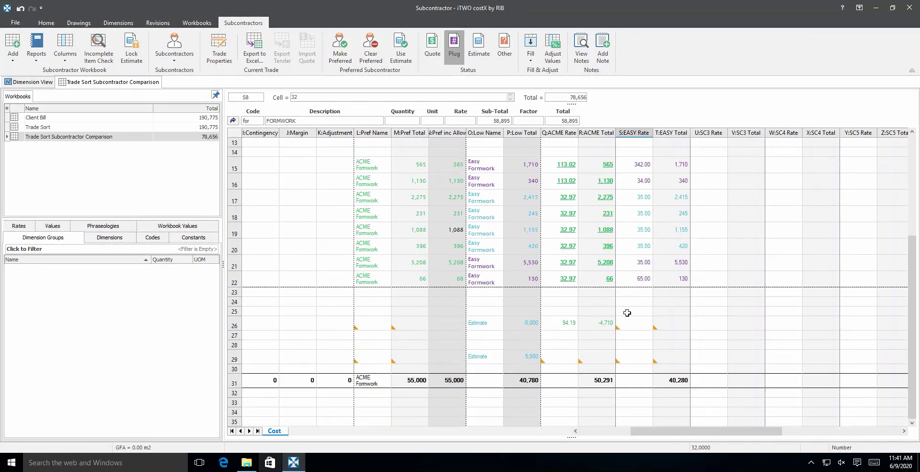
right_click(634, 323)
click(660, 154)
Fill ACME Formwork's and Easy Formwork's prices for the Class 3 soffit item in row 29 from the estimate.
click(572, 355)
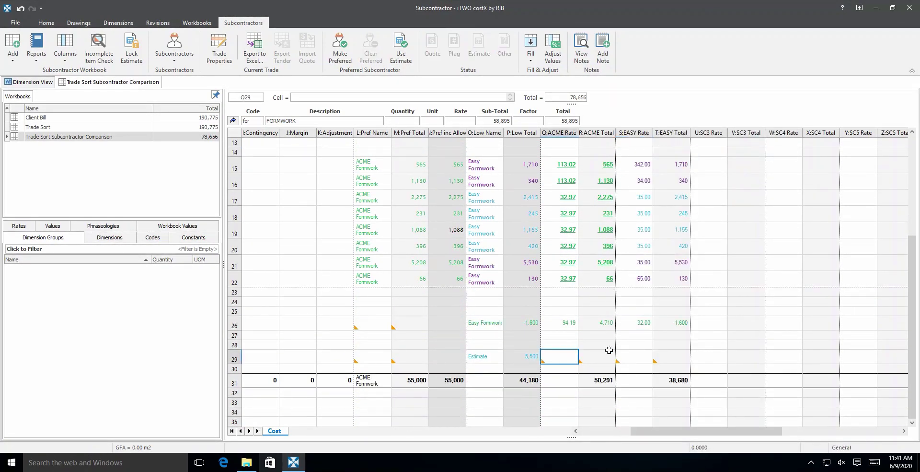
click(582, 357)
click(531, 48)
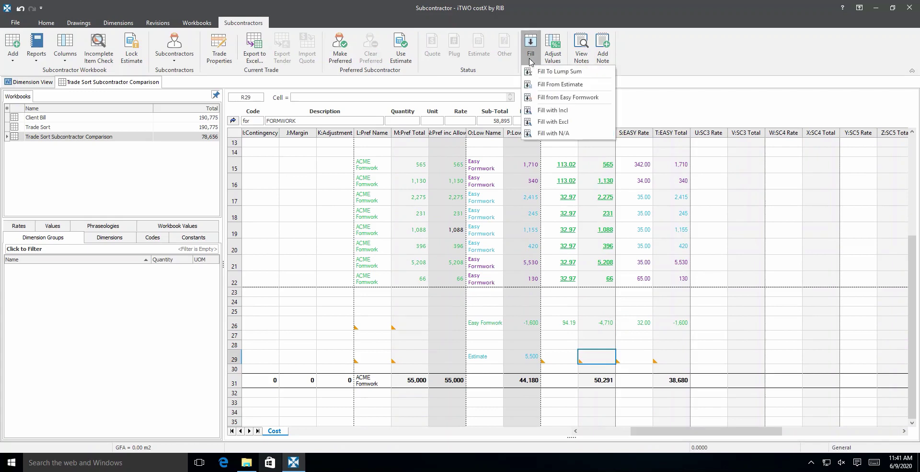
click(532, 85)
click(669, 357)
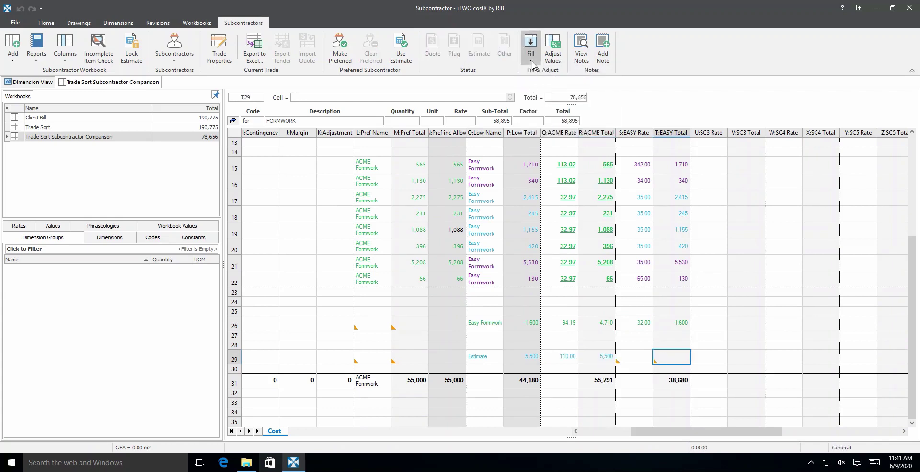
click(531, 48)
click(551, 87)
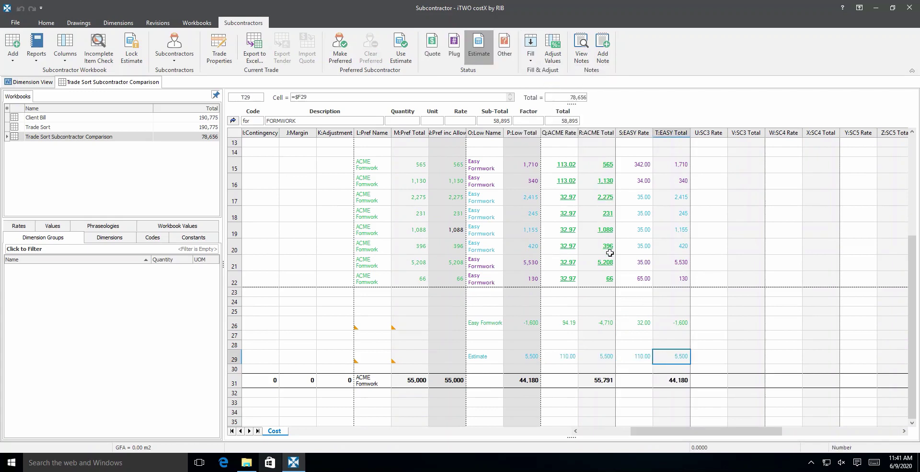
Look over the addendum and FORMWORK items, and return to the trade summary to compare the subcontractor totals.
drag(674, 433, 582, 433)
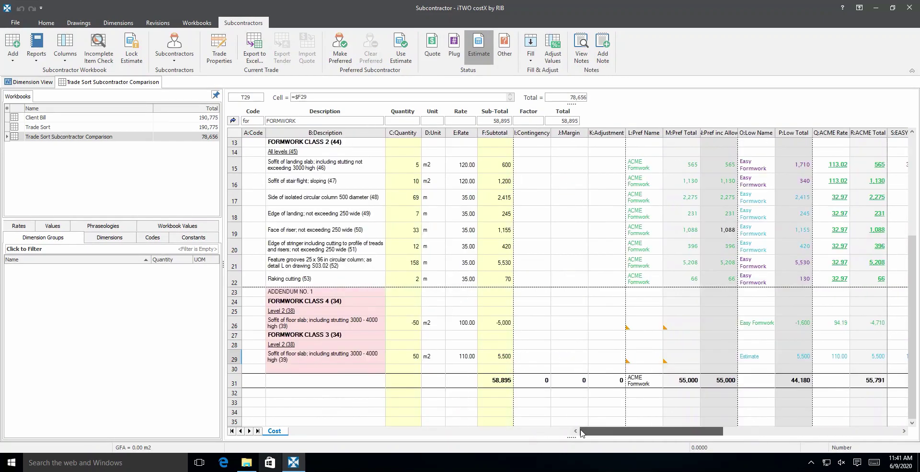
scroll(604, 346, up, 4)
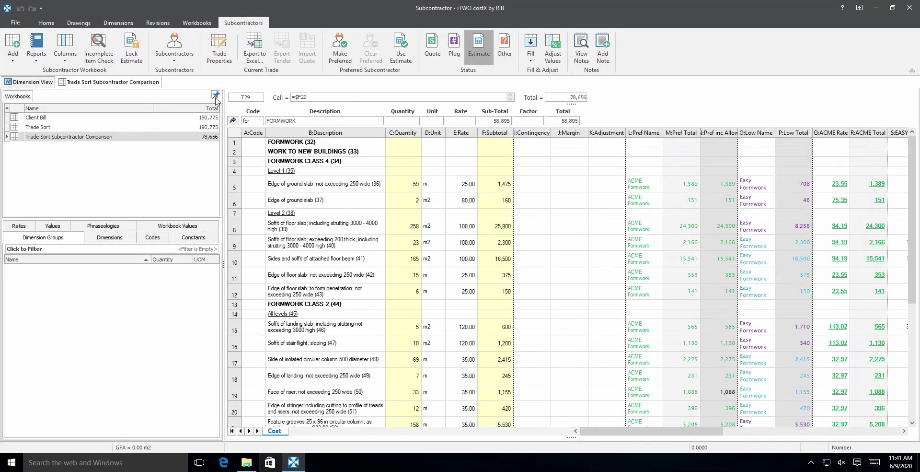
click(233, 120)
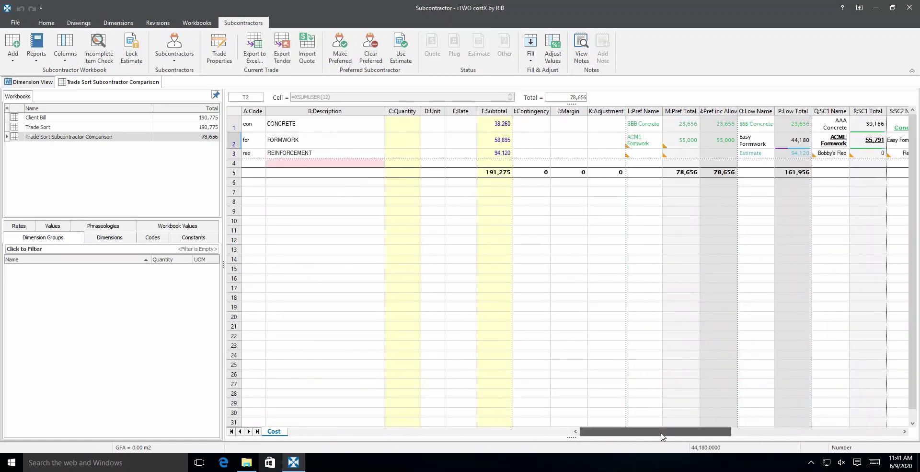
drag(662, 435, 694, 436)
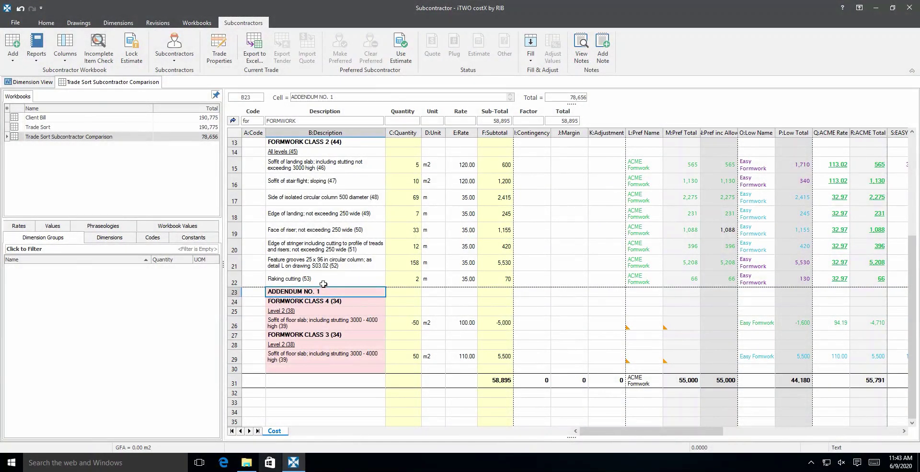
Add a note starting with the date 05/14 to the ADDENDUM NO. 1 heading cell and view the notes.
click(603, 48)
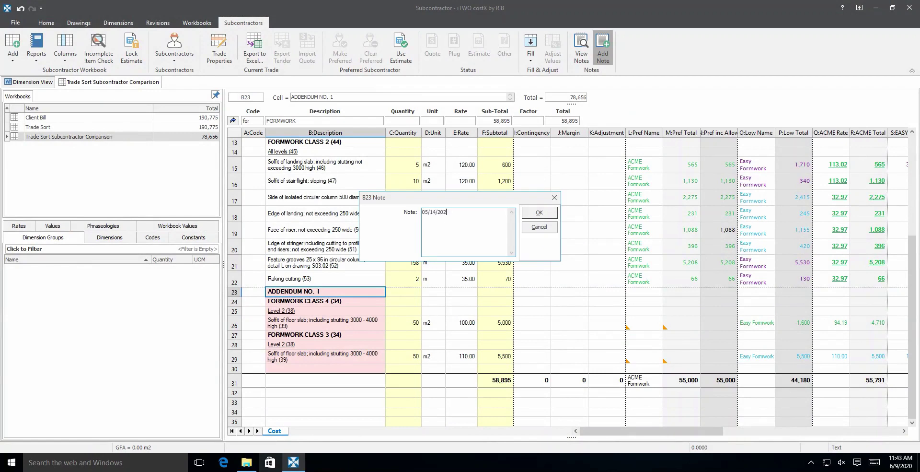
click(544, 216)
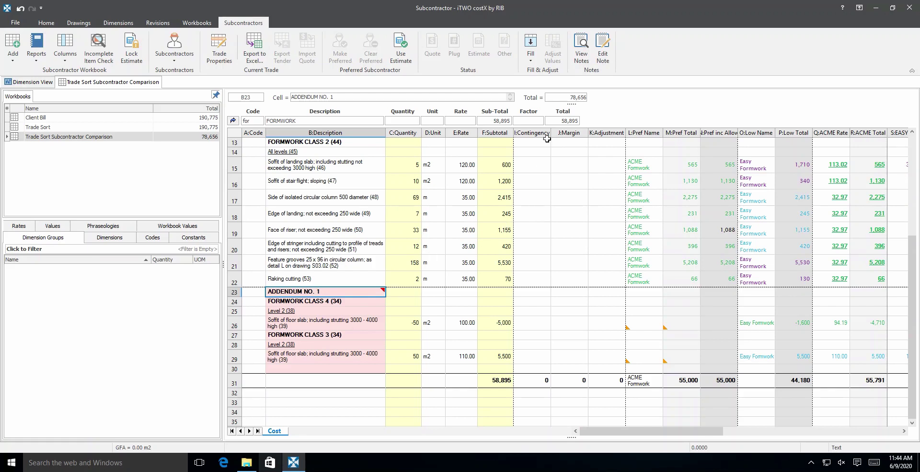
click(573, 64)
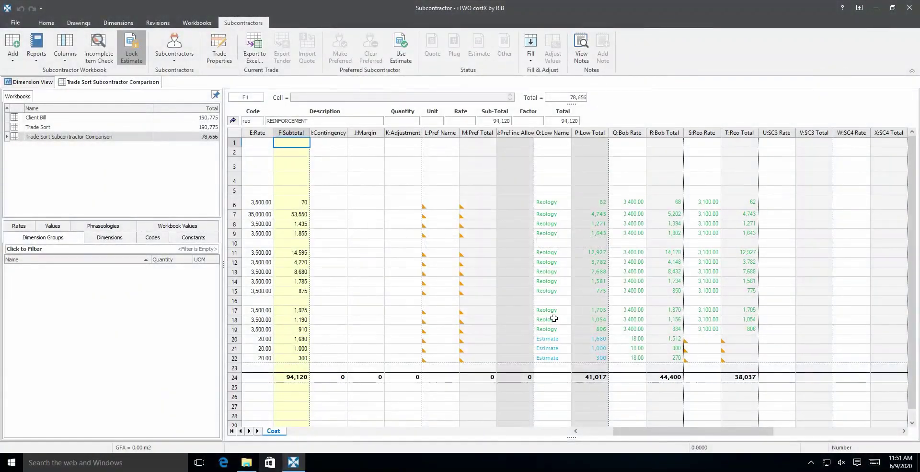
Review the subcontractor totals in the trade summary and examine the REINFORCEMENT trade's item rates for missing quotes.
click(551, 320)
click(233, 120)
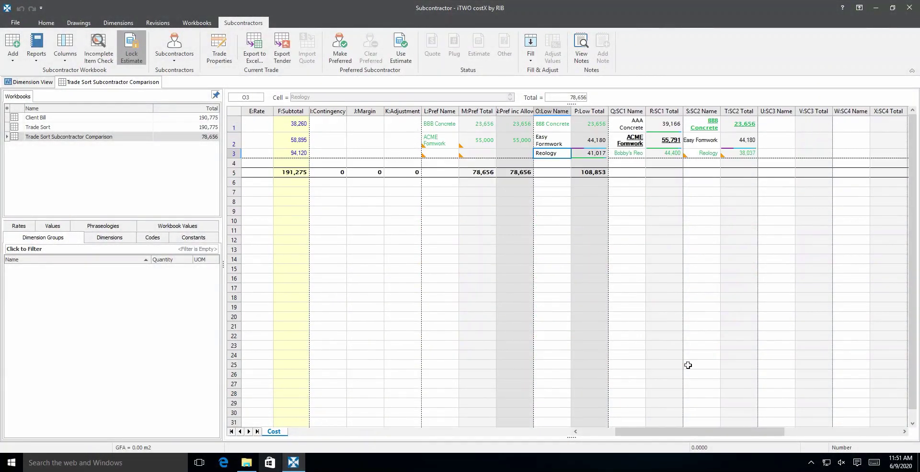
drag(705, 431, 670, 431)
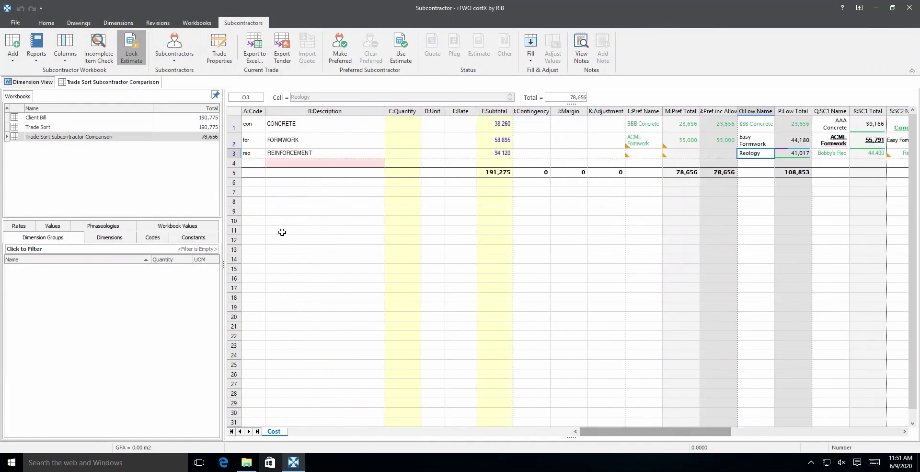
click(282, 152)
double_click(494, 152)
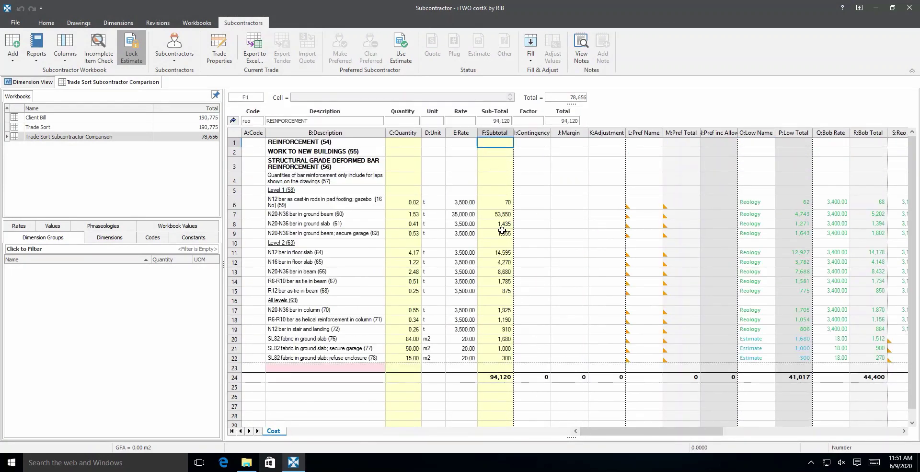
drag(705, 430, 755, 431)
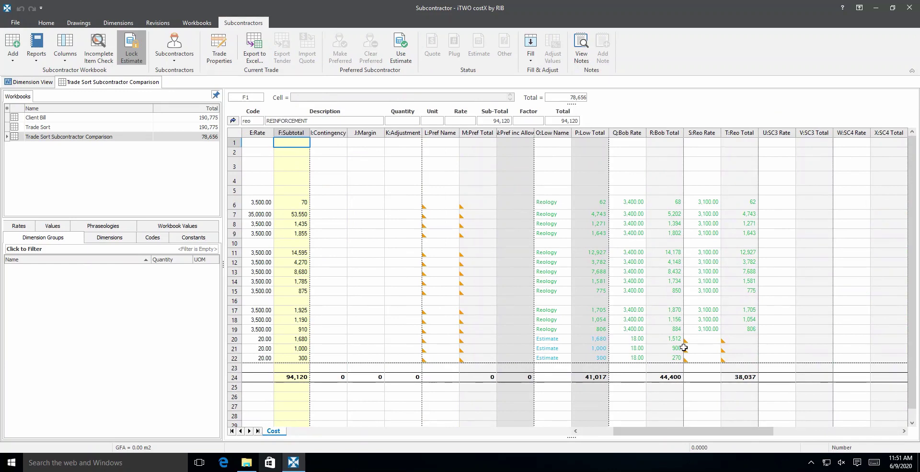
Run the incomplete item check and set Reology's rates for the three SL82 fabric items in rows 20 to 22 to 22.
click(101, 51)
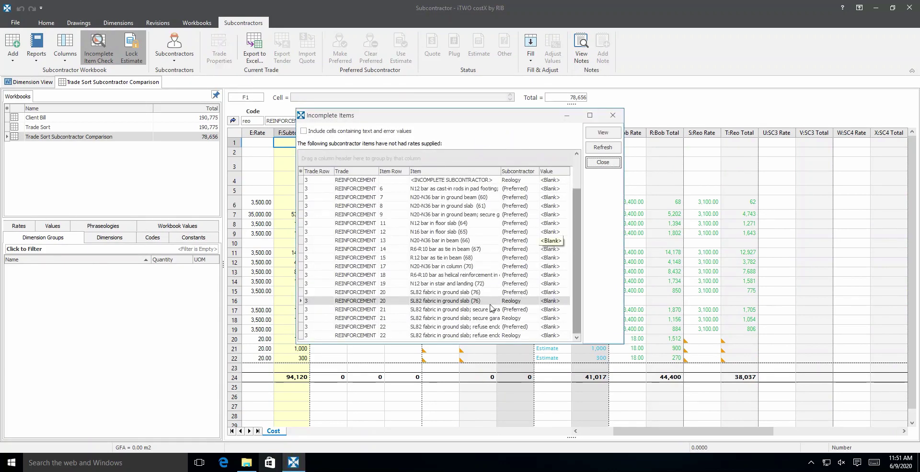
click(603, 163)
click(701, 342)
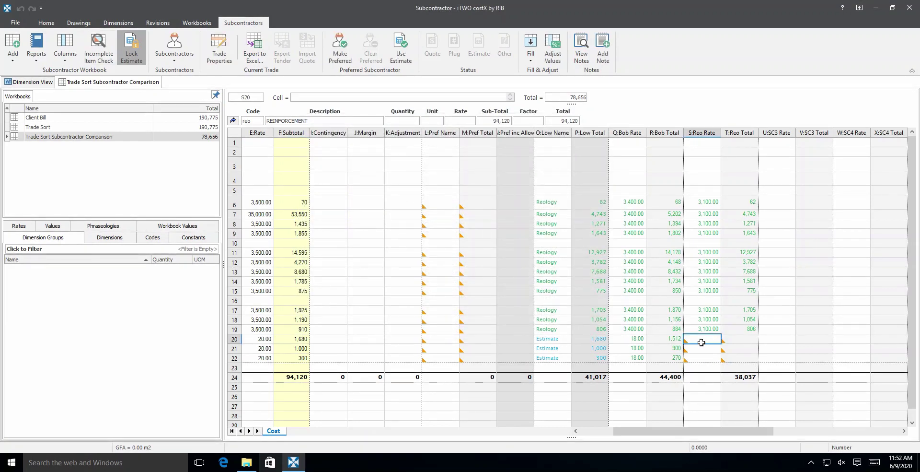
text(22)
key(Return)
text(22)
key(Return)
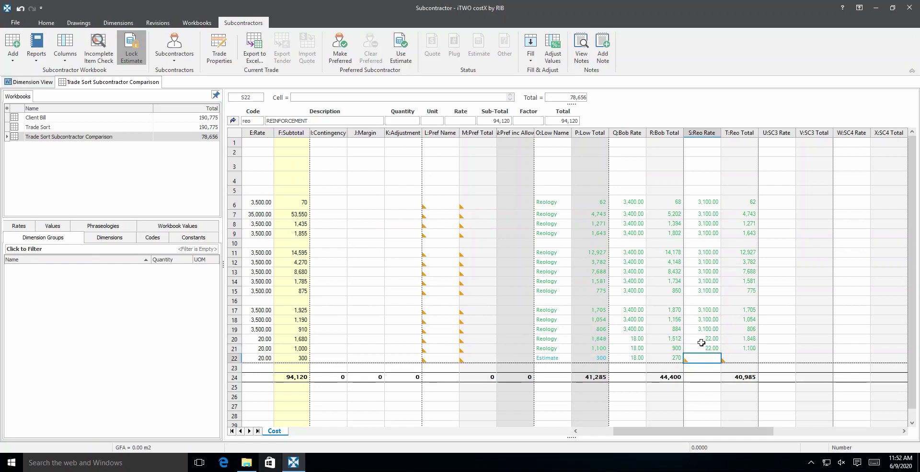
text(22)
key(Return)
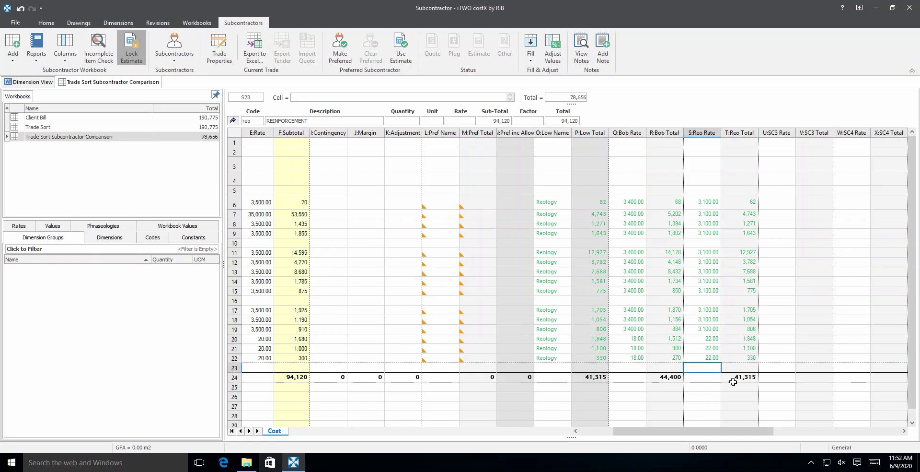
Correct the estimate rate of the N20-N36 bar in ground beam in row 7 to 3500.
drag(675, 437, 642, 435)
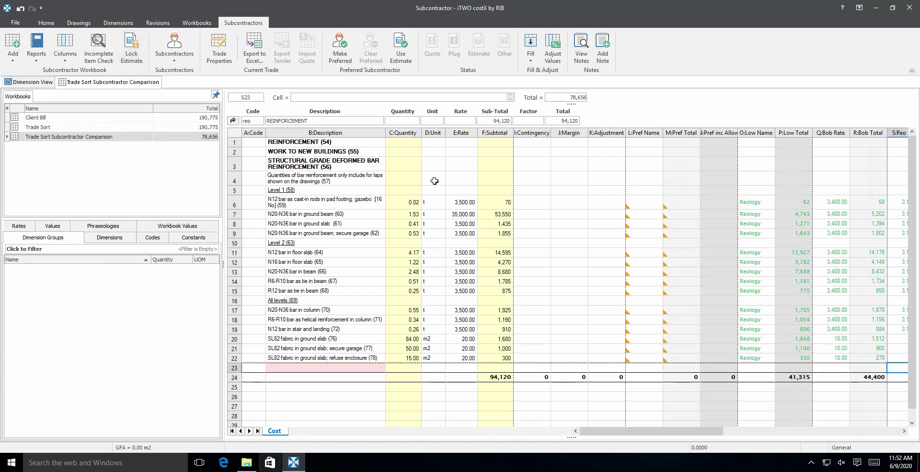
click(465, 214)
click(319, 96)
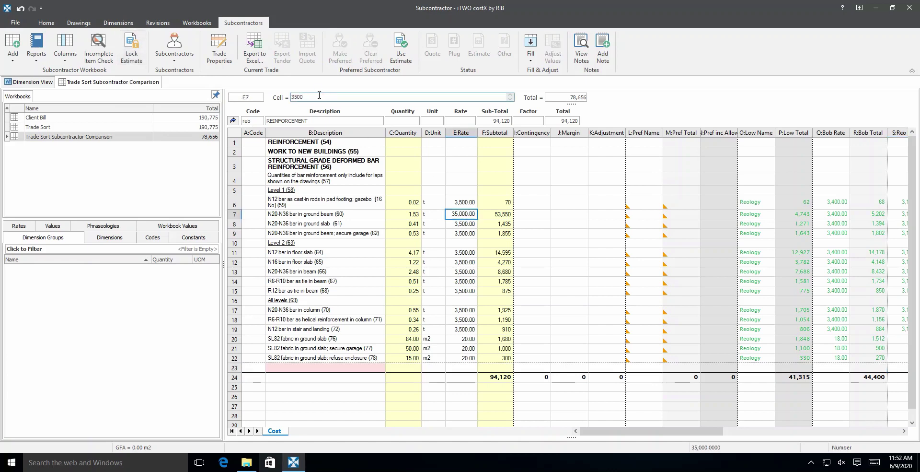
key(Return)
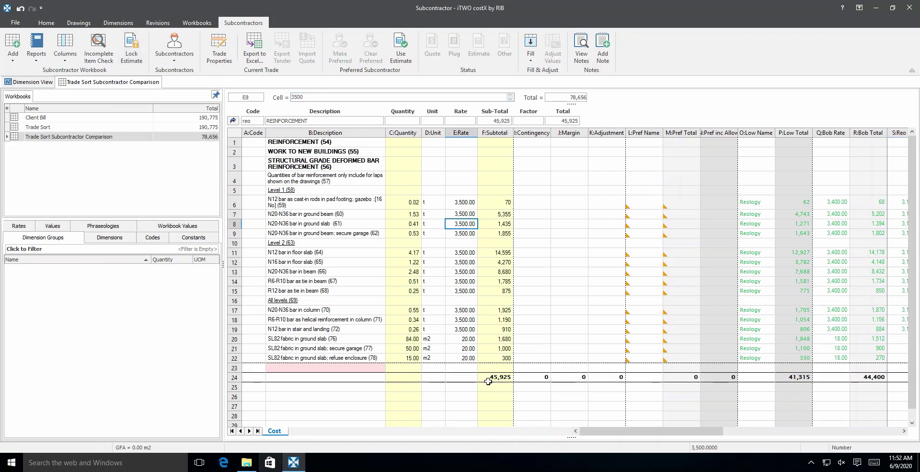
Turn off the Single Preferred option in the REINFORCEMENT trade's properties.
mouse_move(723, 430)
mouse_down()
mouse_move(752, 431)
mouse_move(711, 431)
mouse_up()
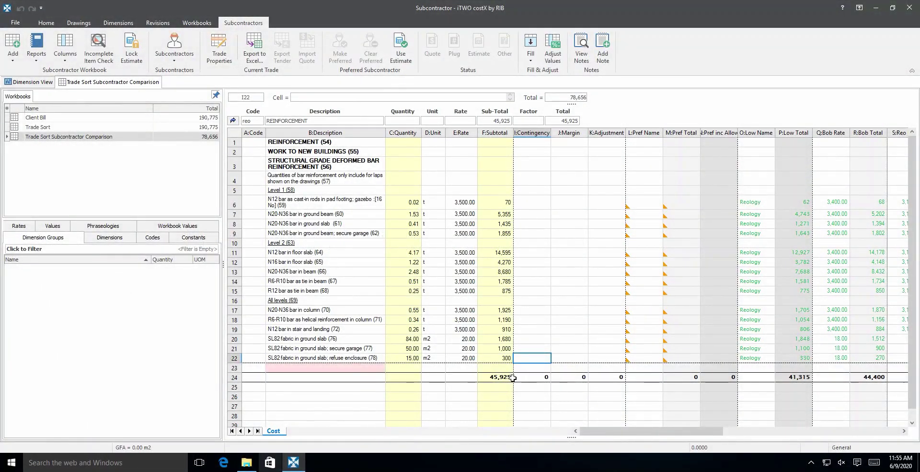
mouse_move(721, 436)
mouse_down()
mouse_move(740, 433)
mouse_move(725, 428)
mouse_up()
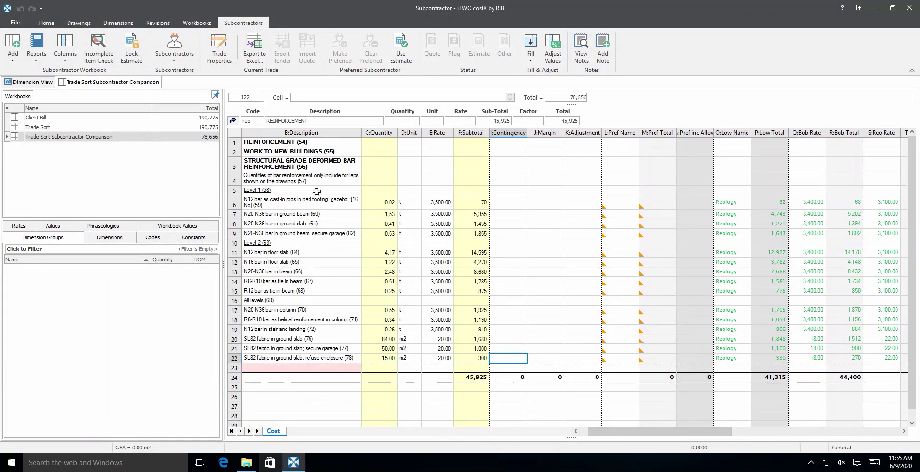
click(222, 57)
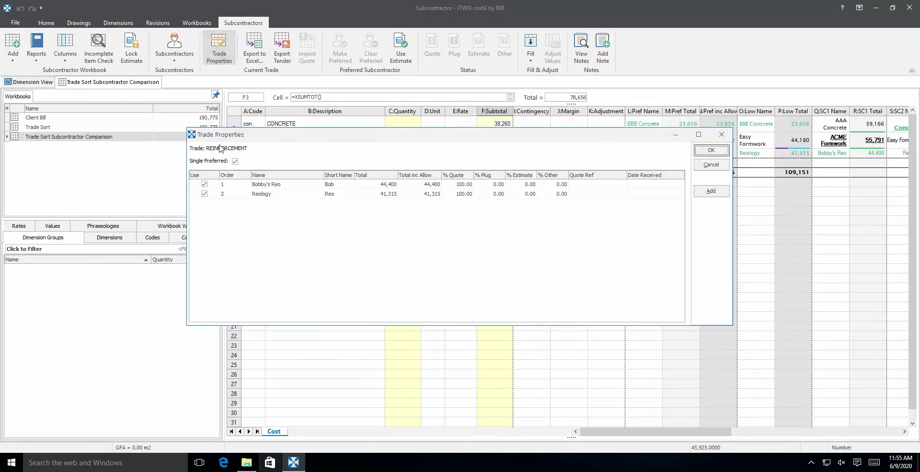
click(235, 162)
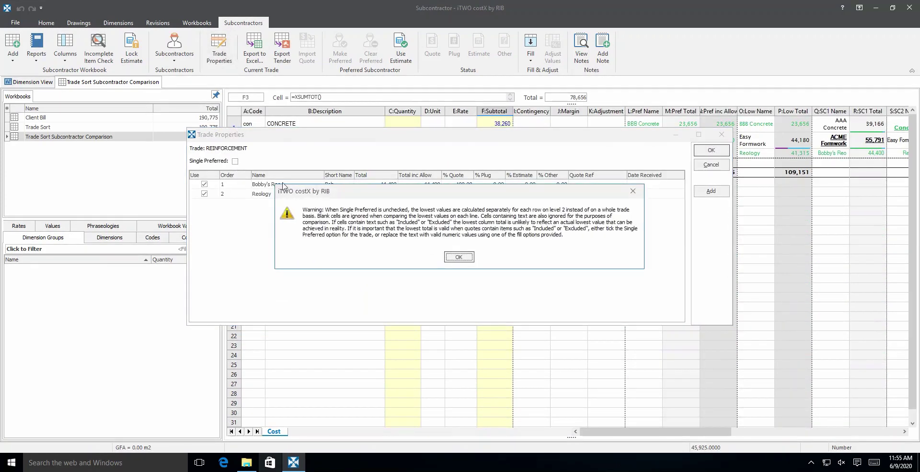
click(459, 257)
click(712, 151)
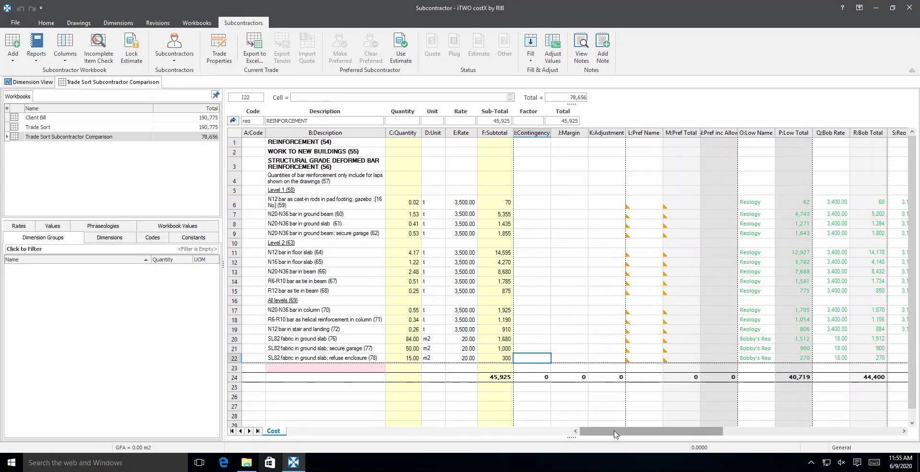
Make Reology preferred for the bar items in rows 6 to 19 and Bobby's Reo preferred for the SL82 fabric items in rows 20 to 22.
drag(612, 430, 664, 430)
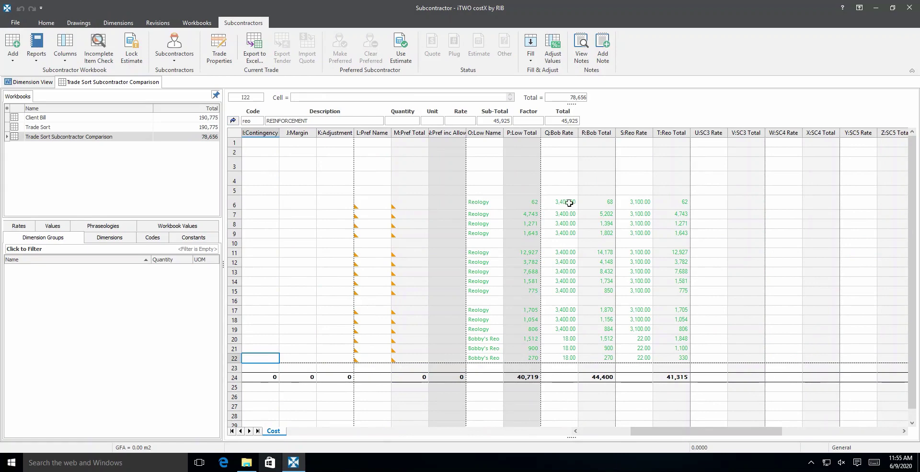
drag(636, 329, 643, 206)
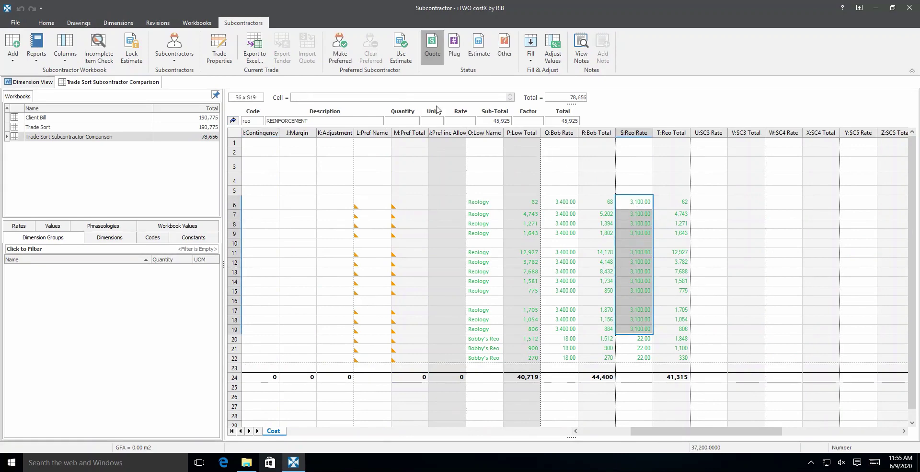
click(336, 53)
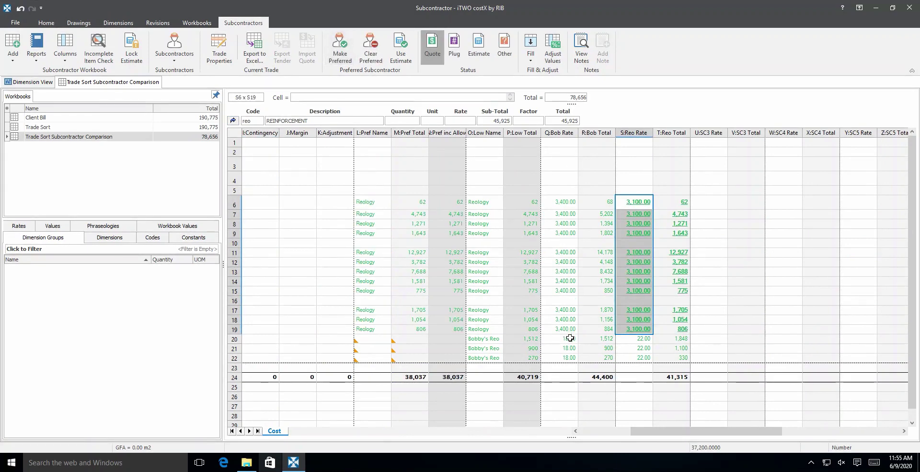
drag(572, 339, 571, 359)
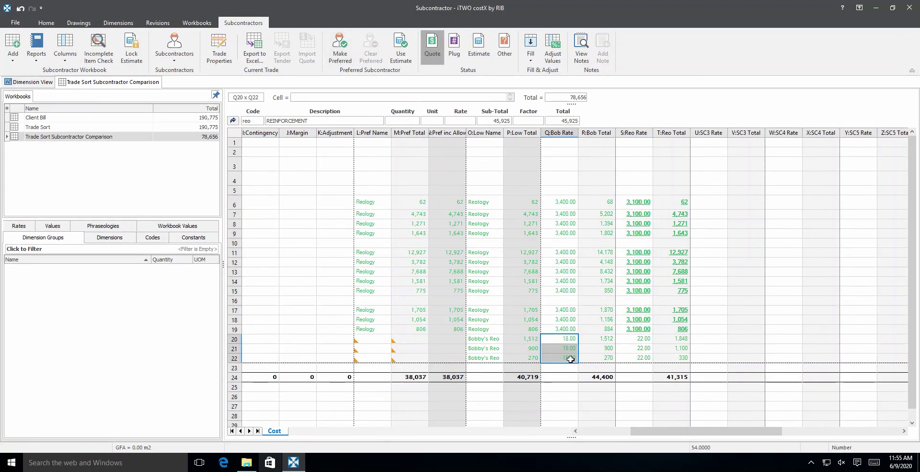
click(335, 57)
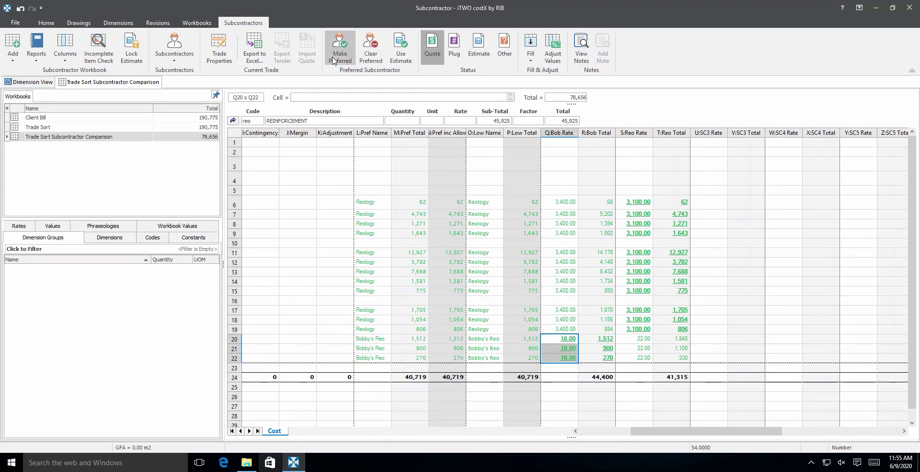
click(303, 162)
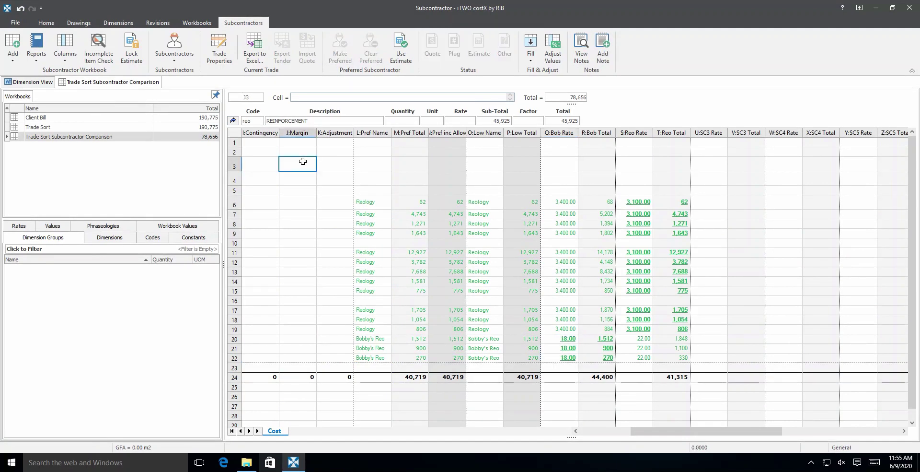
Fill the CONCRETE trade's contingency in the trade summary with a 5% formula and check its distribution over the concrete items.
click(234, 121)
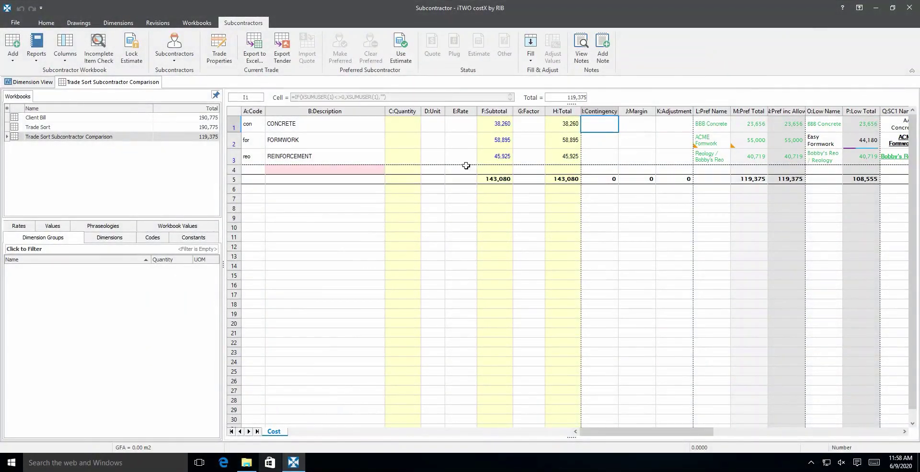
drag(594, 124, 676, 124)
click(594, 123)
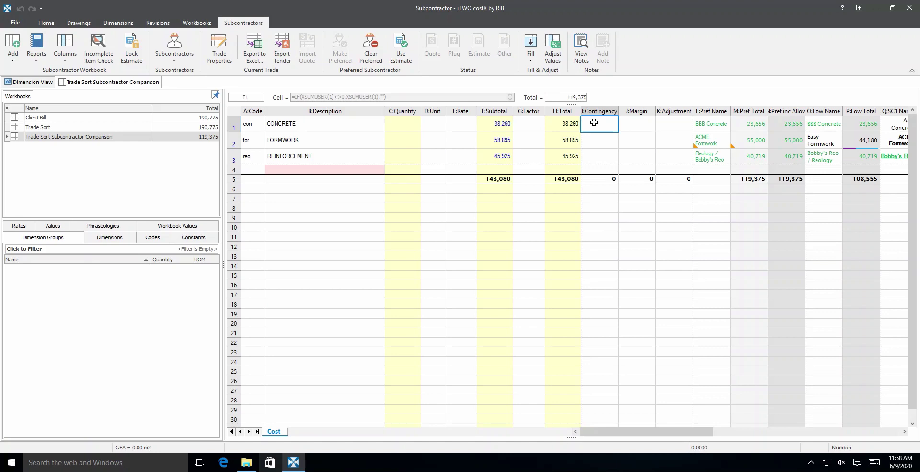
click(532, 60)
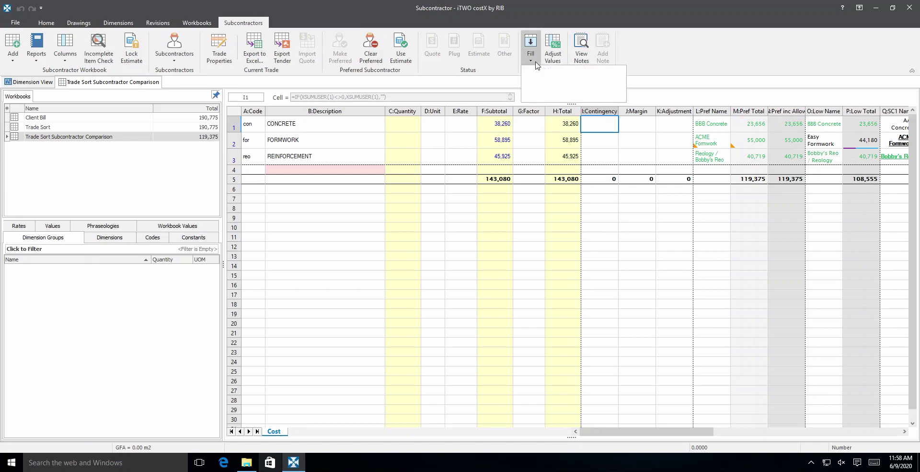
click(540, 96)
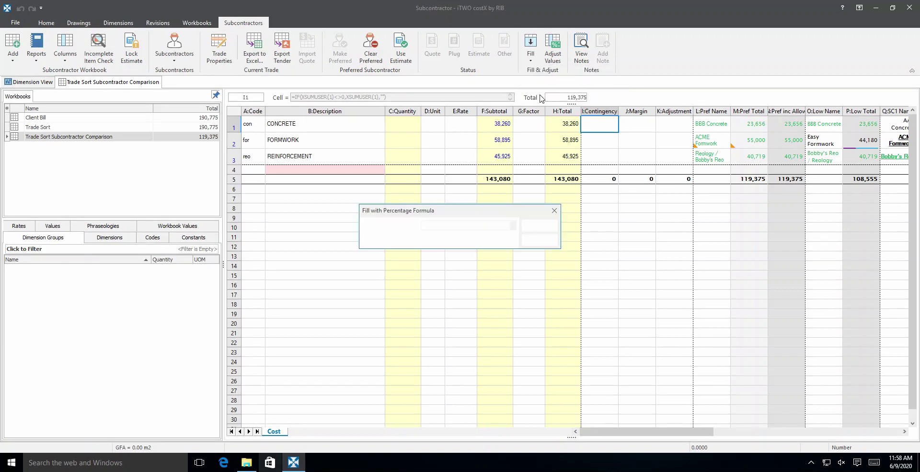
text(5)
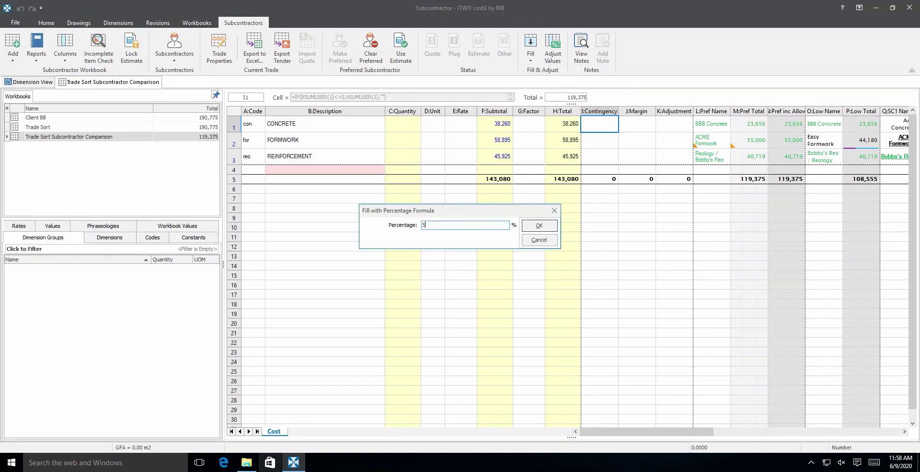
click(539, 226)
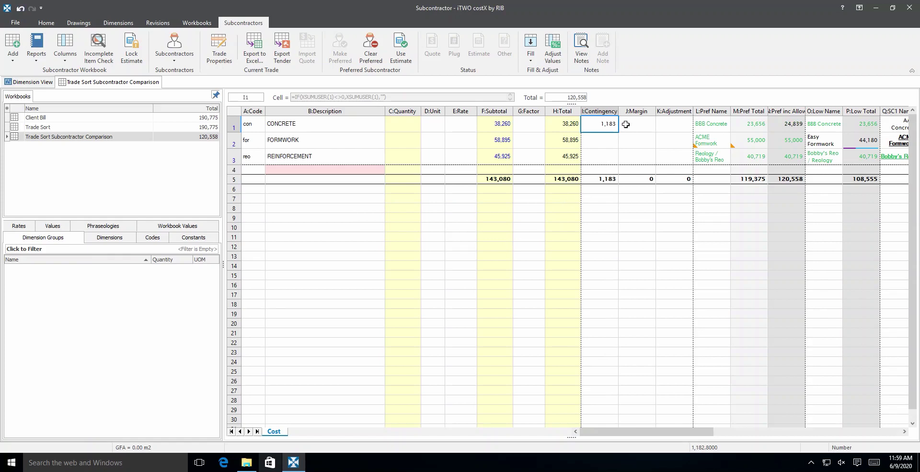
double_click(506, 123)
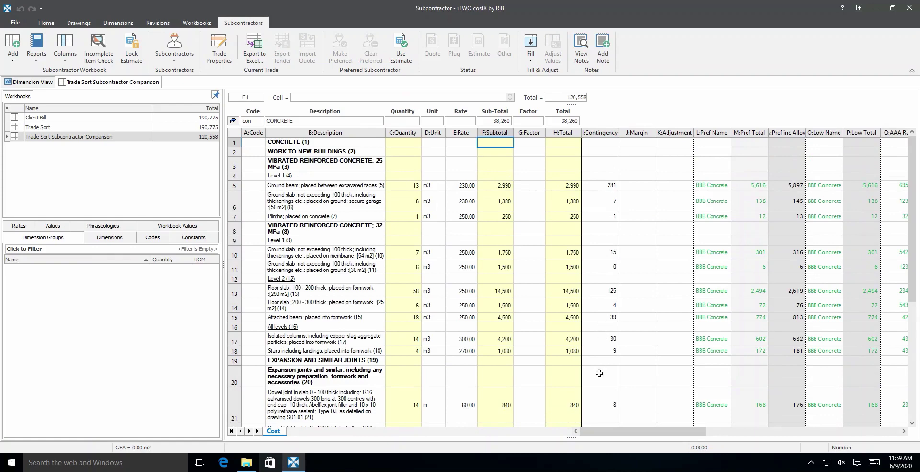
click(233, 120)
Fill the CONCRETE trade's margin with a 10% formula and check its distribution over the concrete items.
click(638, 125)
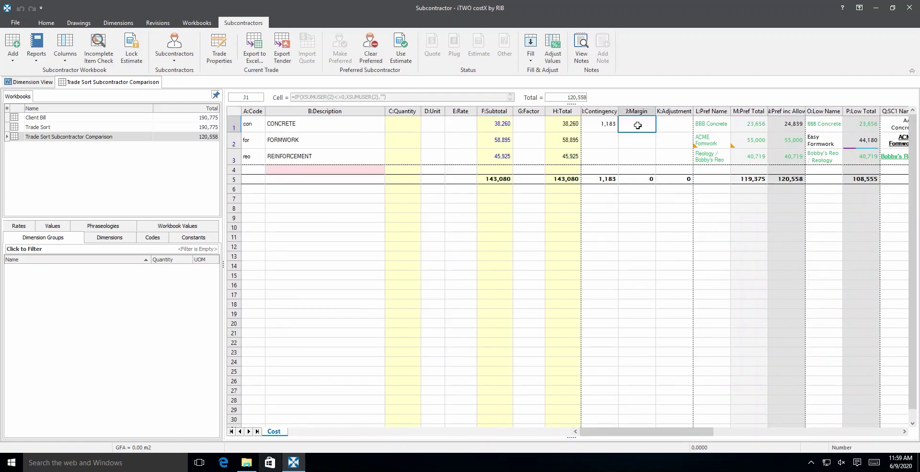
click(530, 58)
click(548, 98)
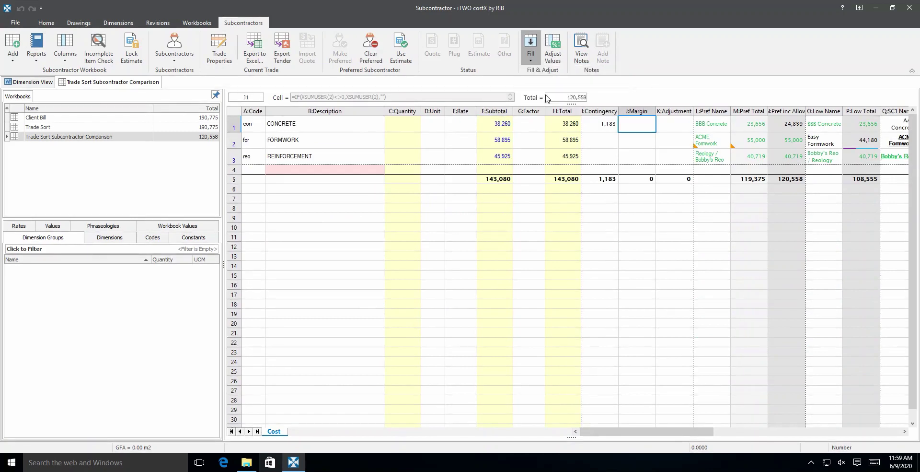
text(10)
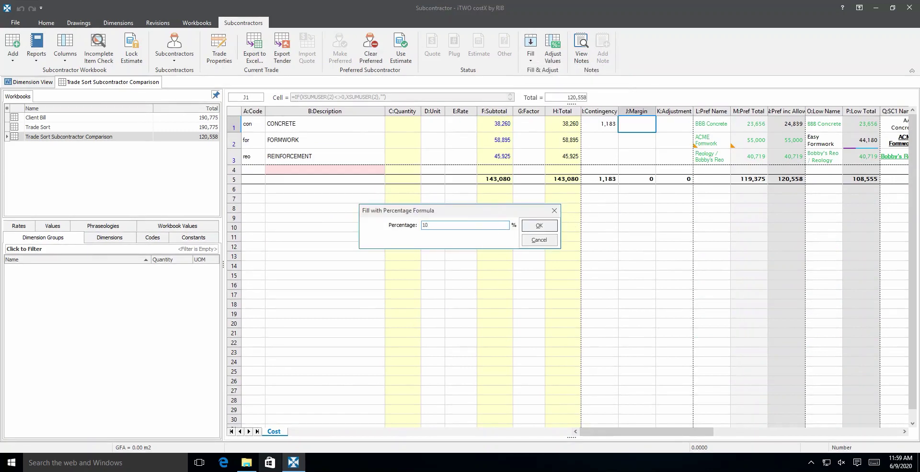
click(539, 226)
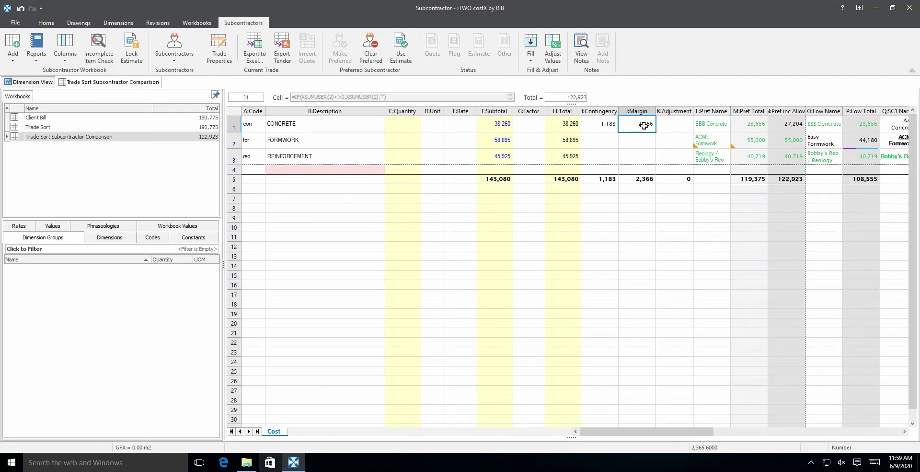
double_click(506, 125)
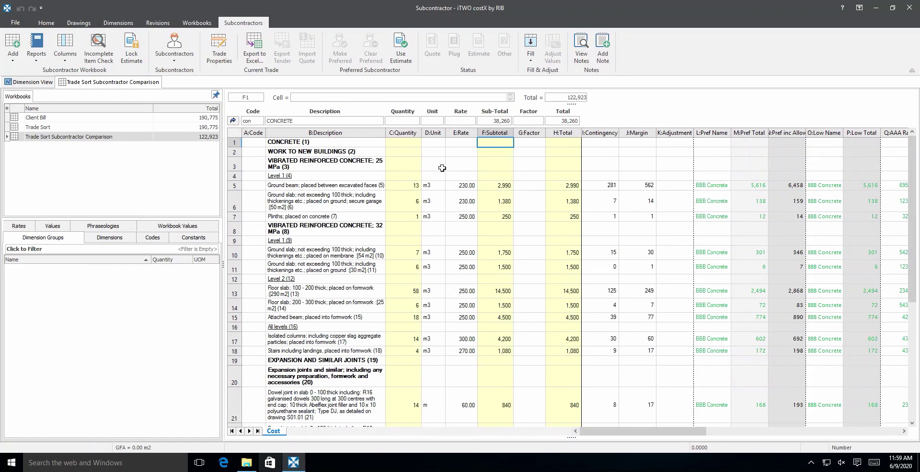
click(235, 121)
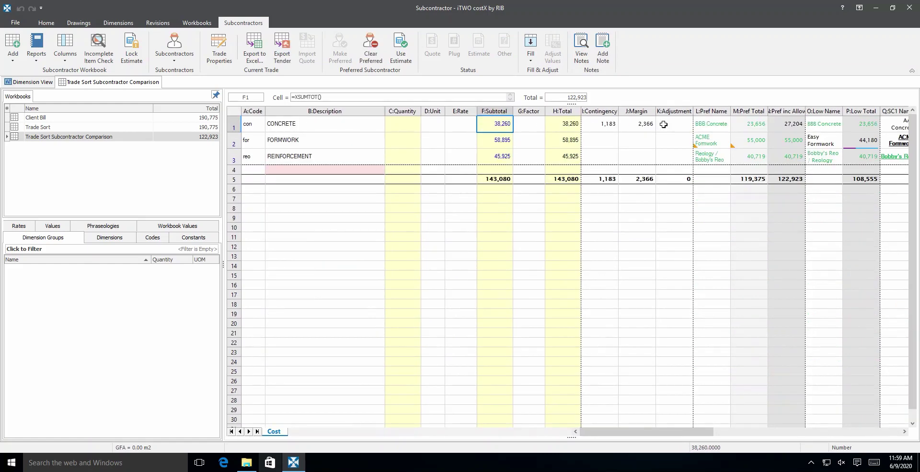
Fill the CONCRETE trade's adjustment to a lump sum of 1,000 and check its spread over the concrete items.
click(664, 124)
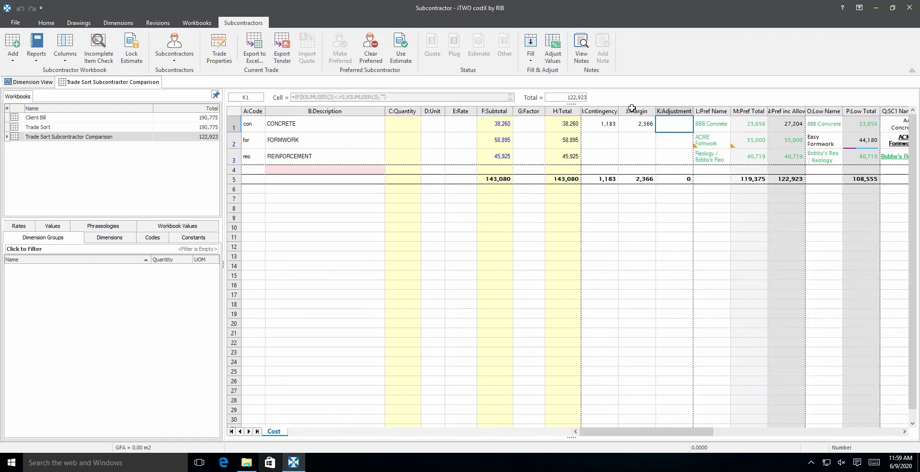
click(534, 58)
click(542, 72)
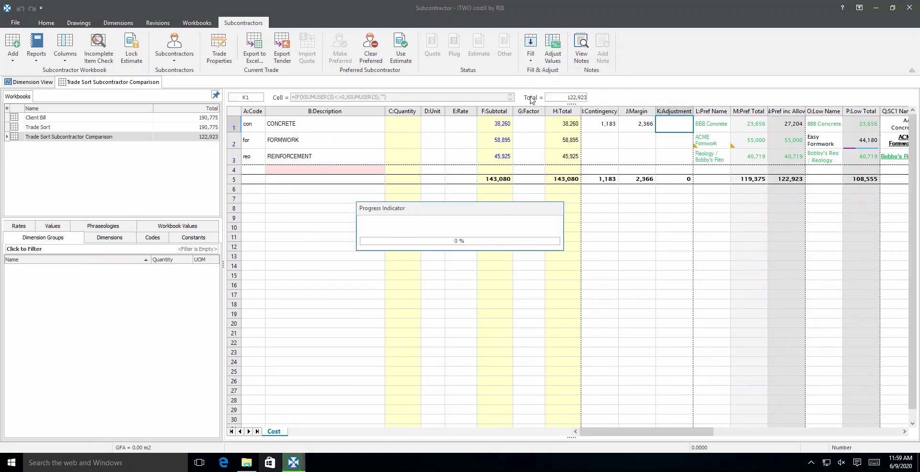
click(487, 233)
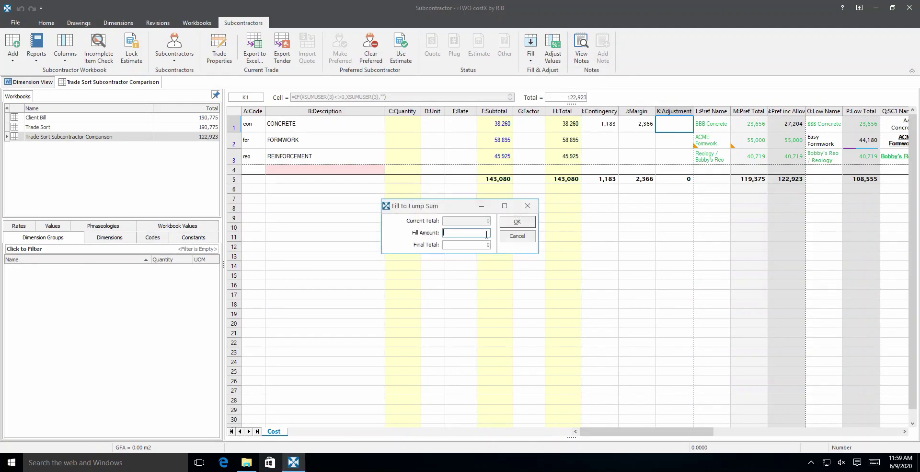
text(1,0)
text(000)
key(Return)
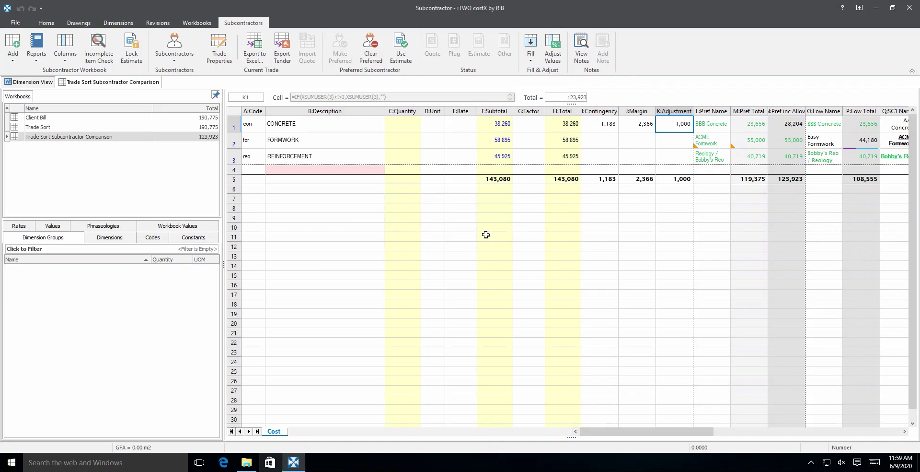
double_click(484, 127)
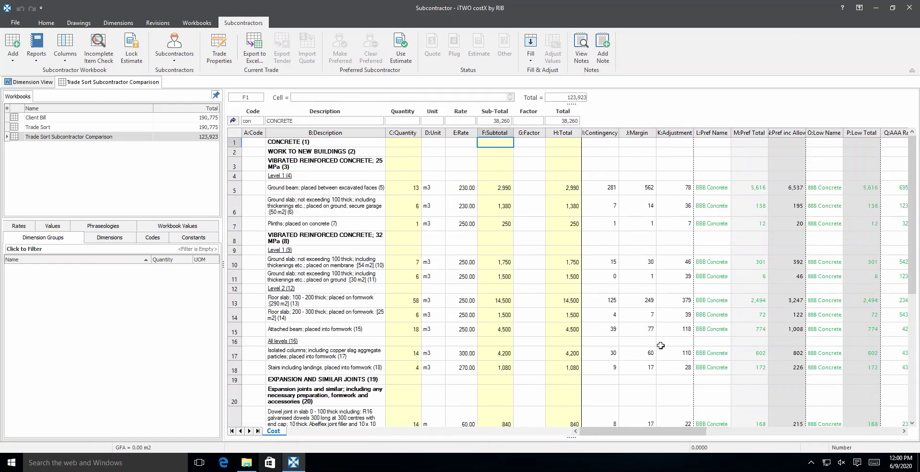
scroll(661, 345, down, 2)
scroll(661, 345, down, 4)
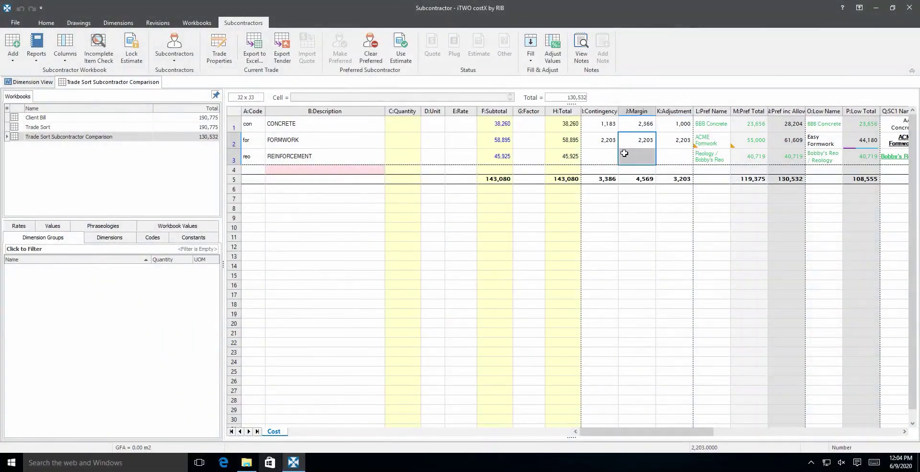
Generate the "Subcontractor Summary: 10 Subcontractors (EN)" report for the comparison workbook.
click(625, 154)
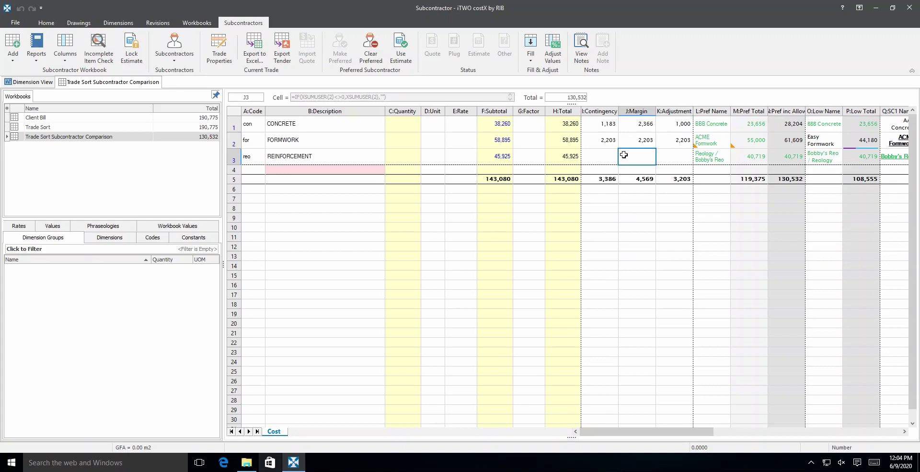
click(37, 44)
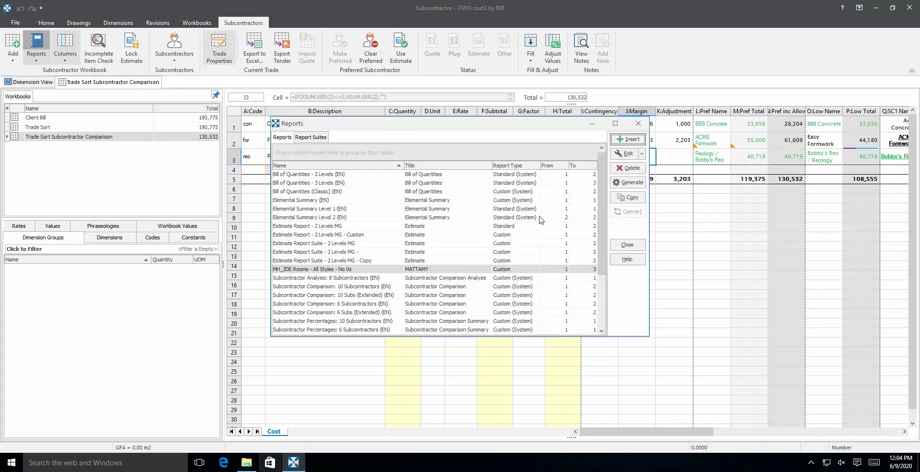
drag(601, 192, 601, 214)
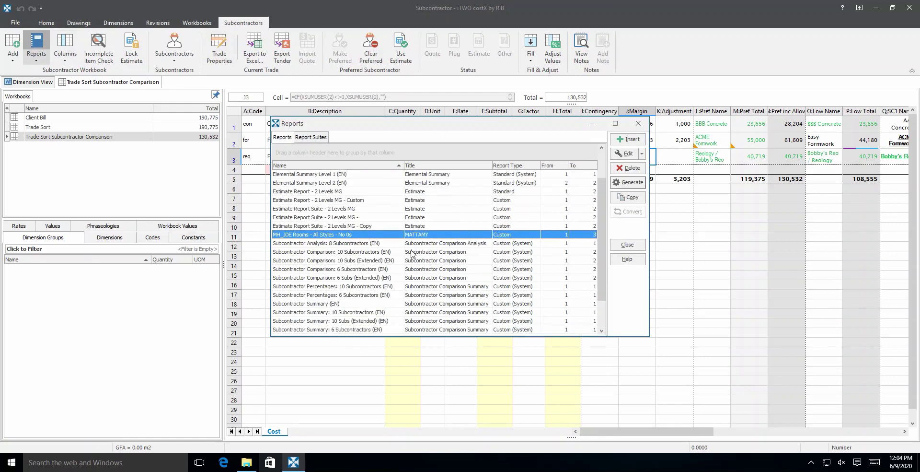
click(357, 312)
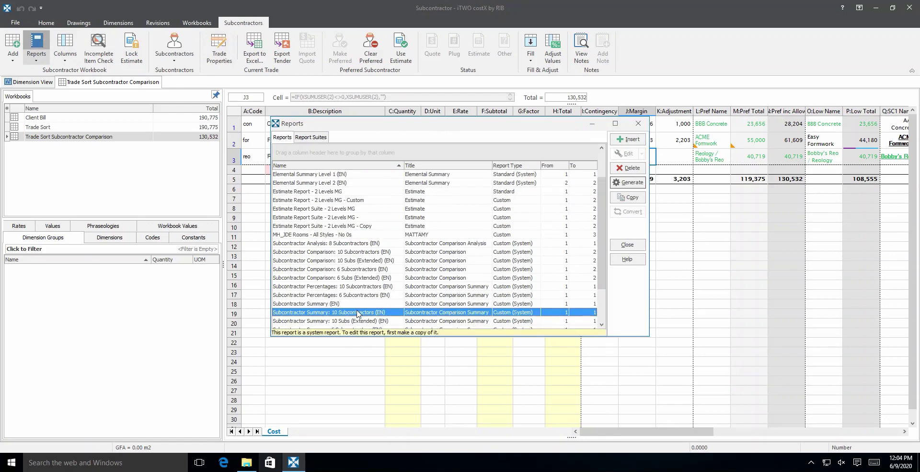
click(629, 182)
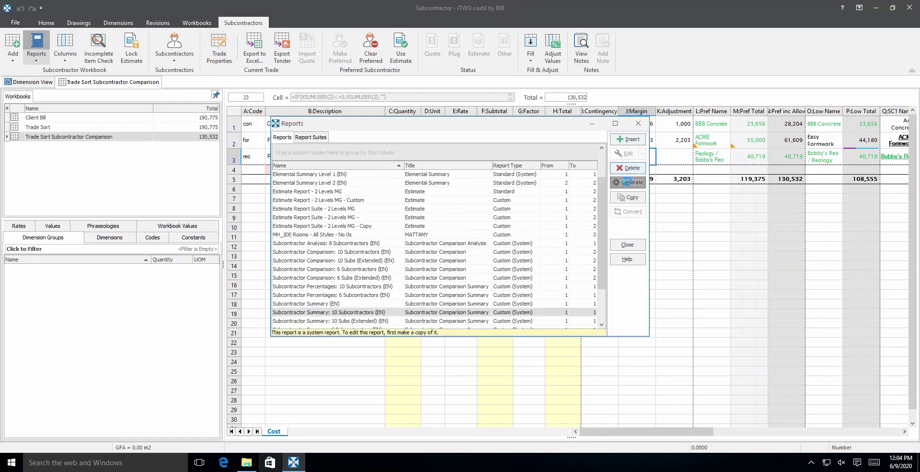
click(535, 140)
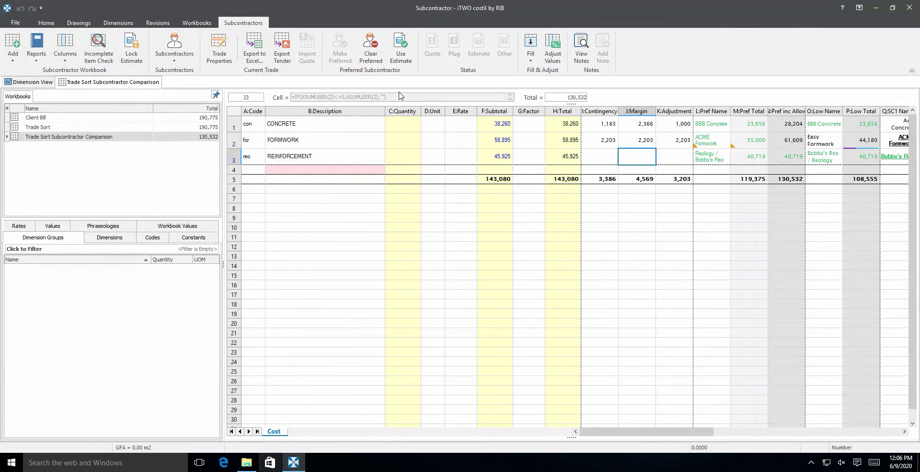
Generate a standard workbook from the comparison named "Standard Trade Sort", with Preferred Including Allowances totals and subsheets replaced with lump sum preferred rates.
click(13, 59)
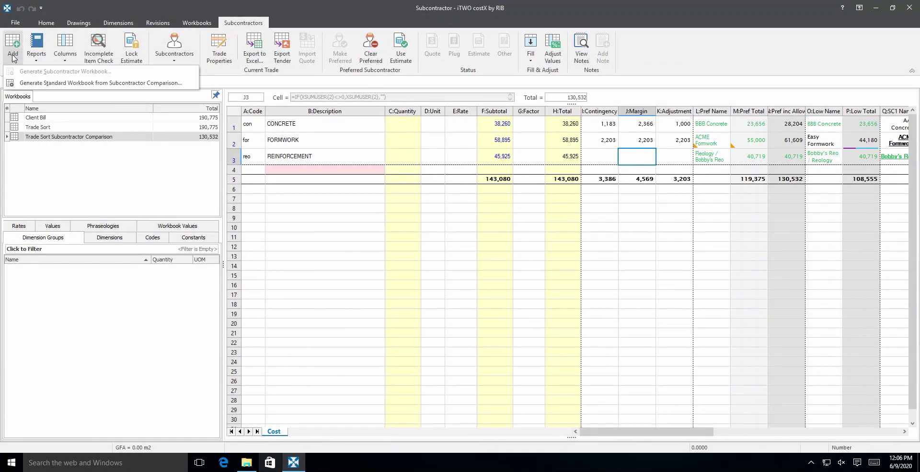
click(71, 82)
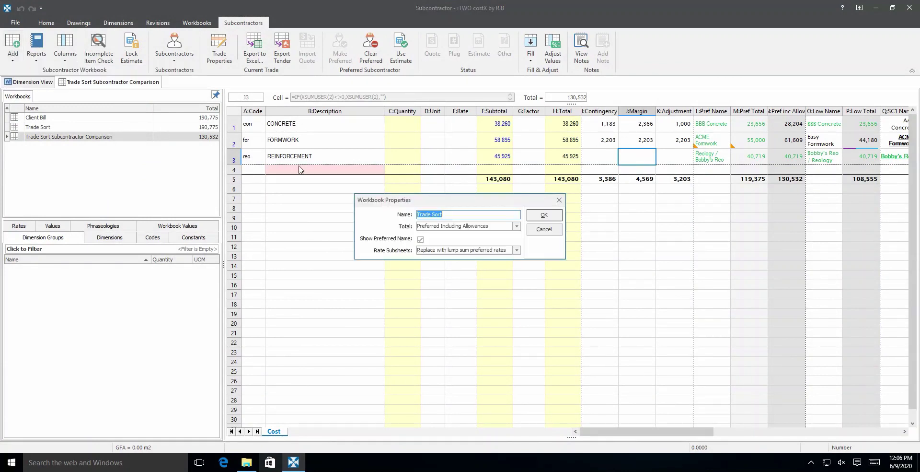
click(418, 214)
text(Standard)
click(517, 226)
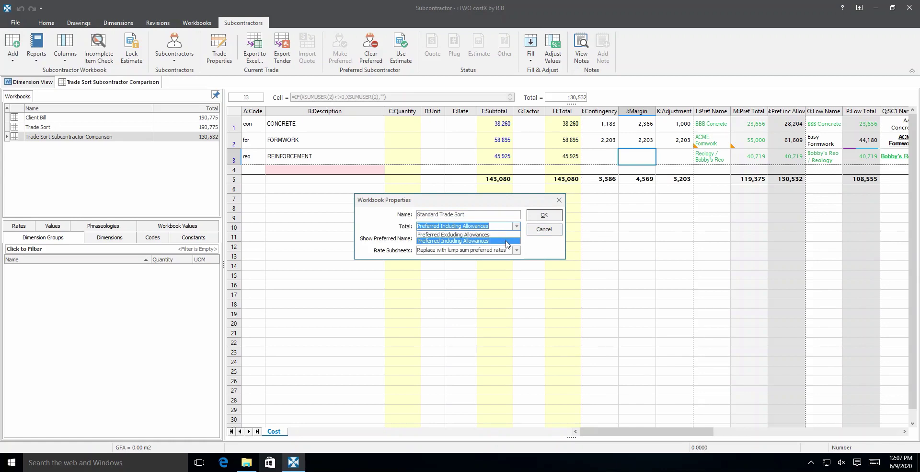
click(507, 241)
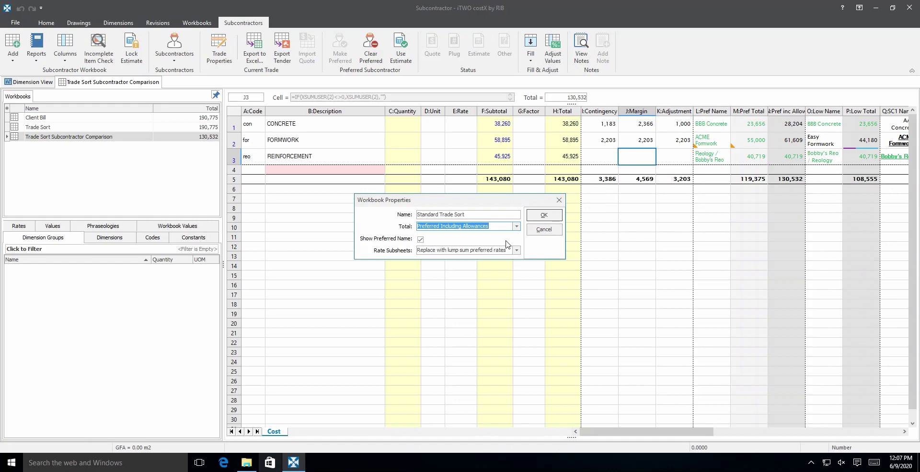
click(517, 250)
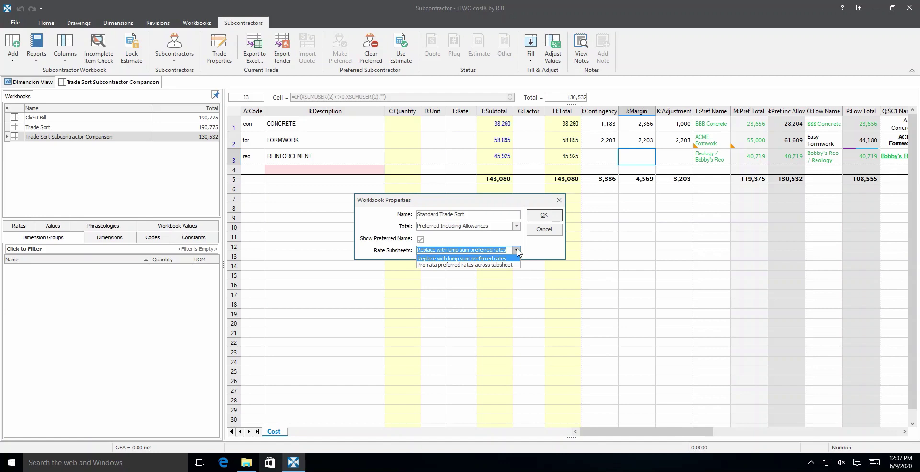
click(517, 250)
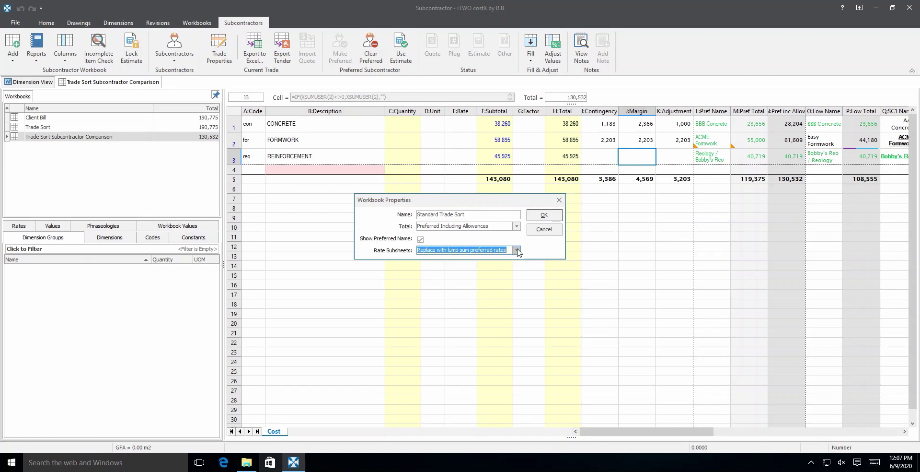
click(537, 215)
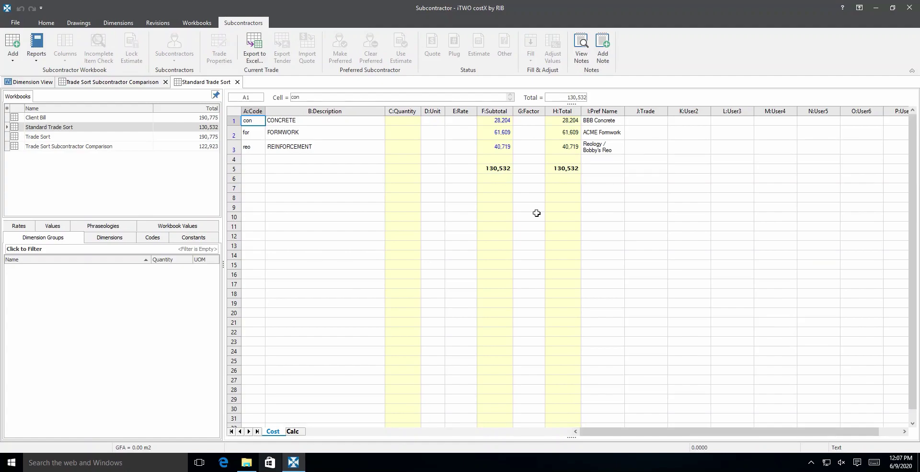
Examine the item rates and preferred subcontractor names in the CONCRETE, FORMWORK and REINFORCEMENT trades of the Standard Trade Sort workbook.
double_click(496, 120)
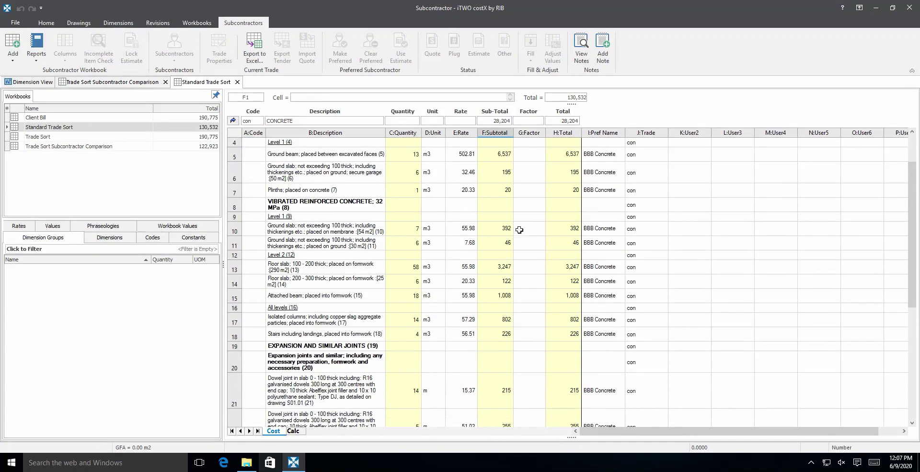
scroll(519, 230, down, 5)
scroll(520, 230, up, 6)
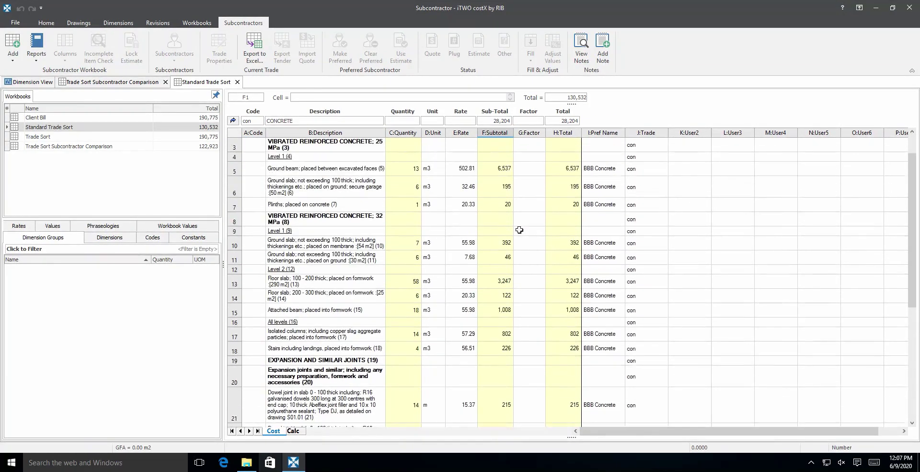
scroll(519, 229, up, 1)
click(233, 120)
double_click(474, 134)
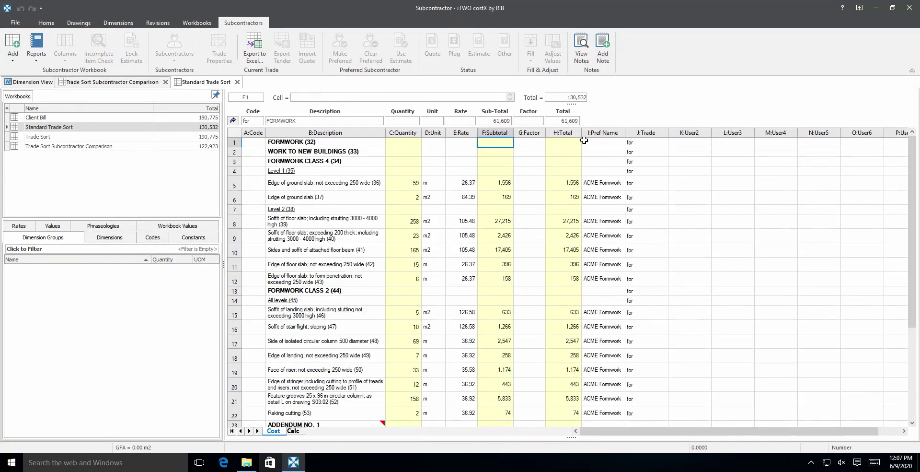
scroll(584, 140, down, 5)
click(233, 120)
double_click(494, 146)
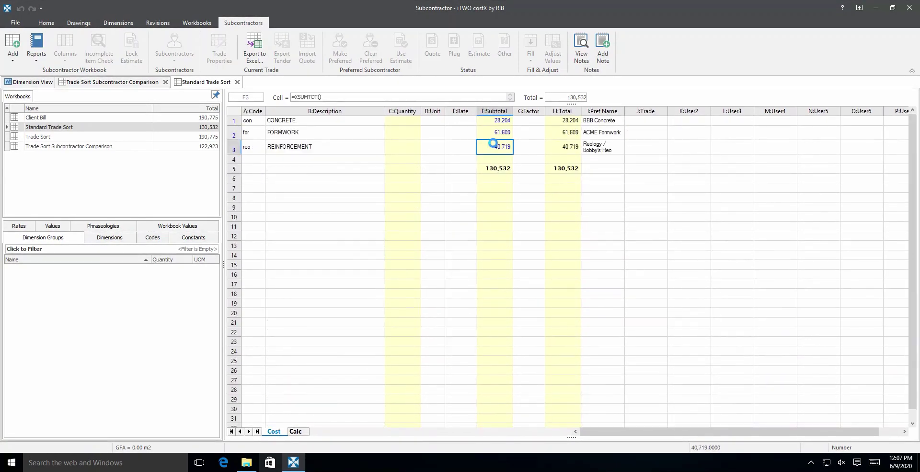
click(233, 120)
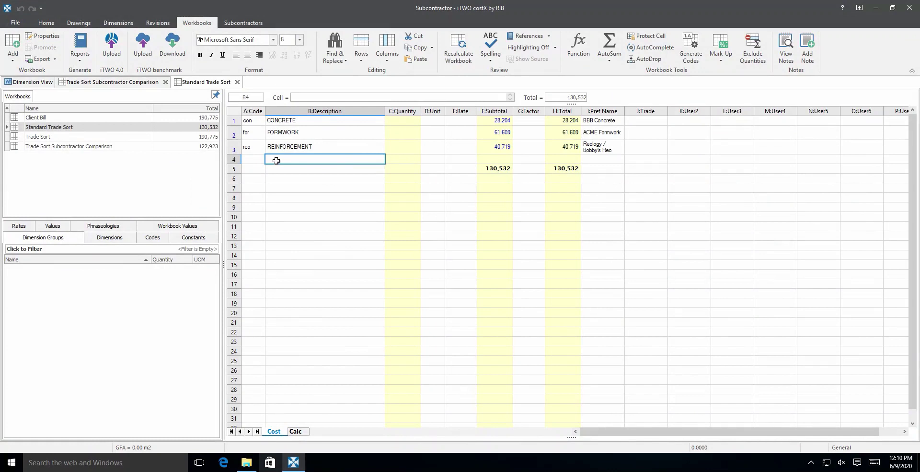
Generate an unsorted workbook without code groups from Standard Trade Sort, name it "Priced Bill" and review its items.
click(13, 53)
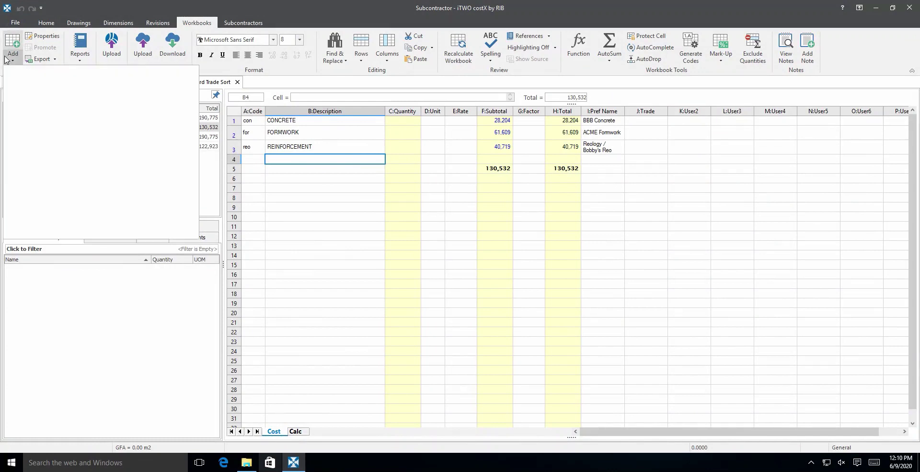
click(52, 140)
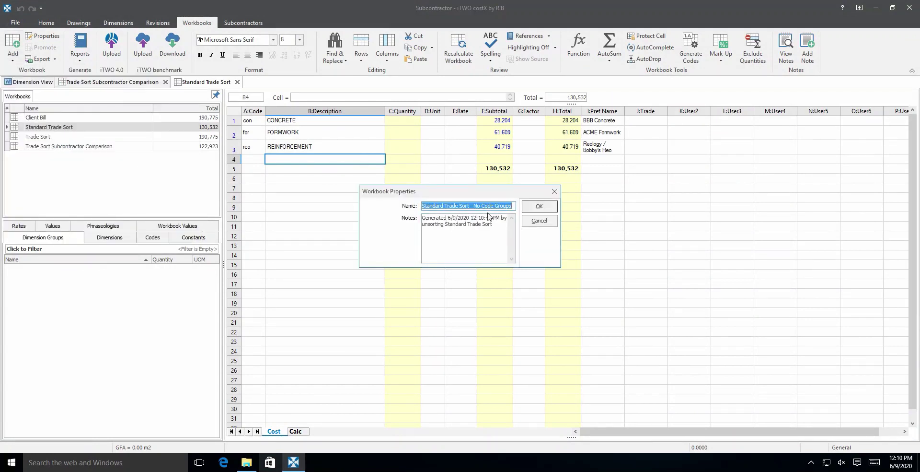
text(Priced Bil)
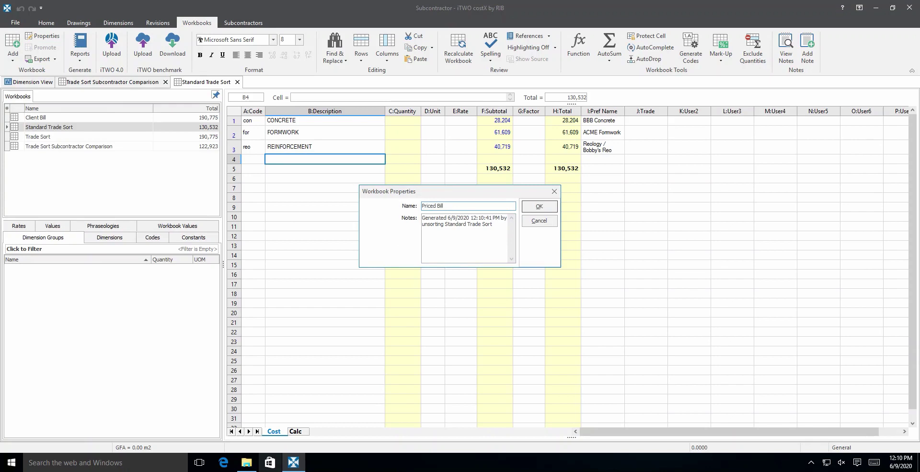
text(l)
click(539, 206)
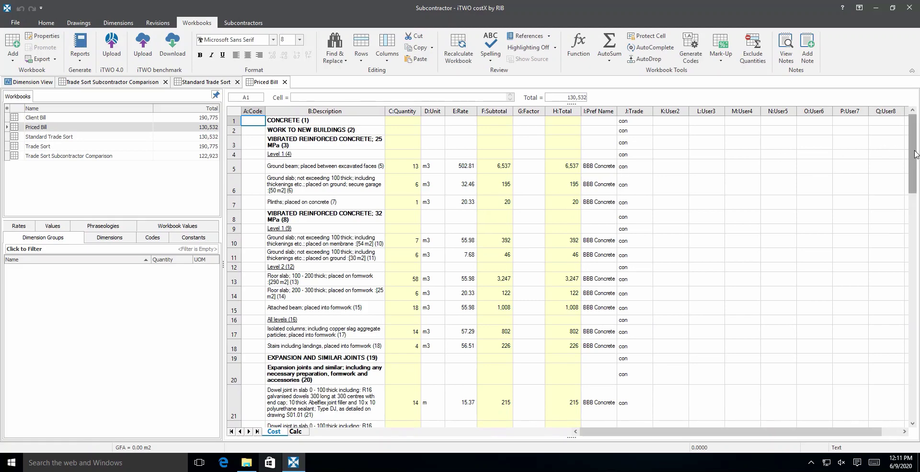
drag(915, 154, 902, 118)
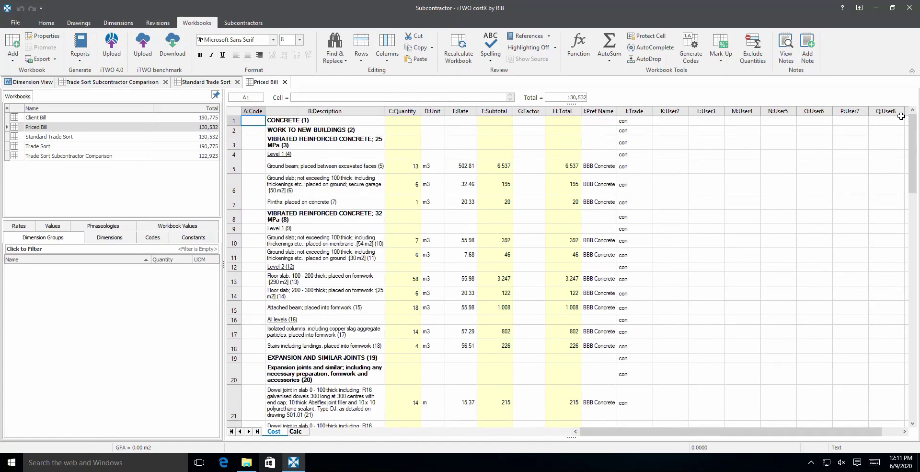